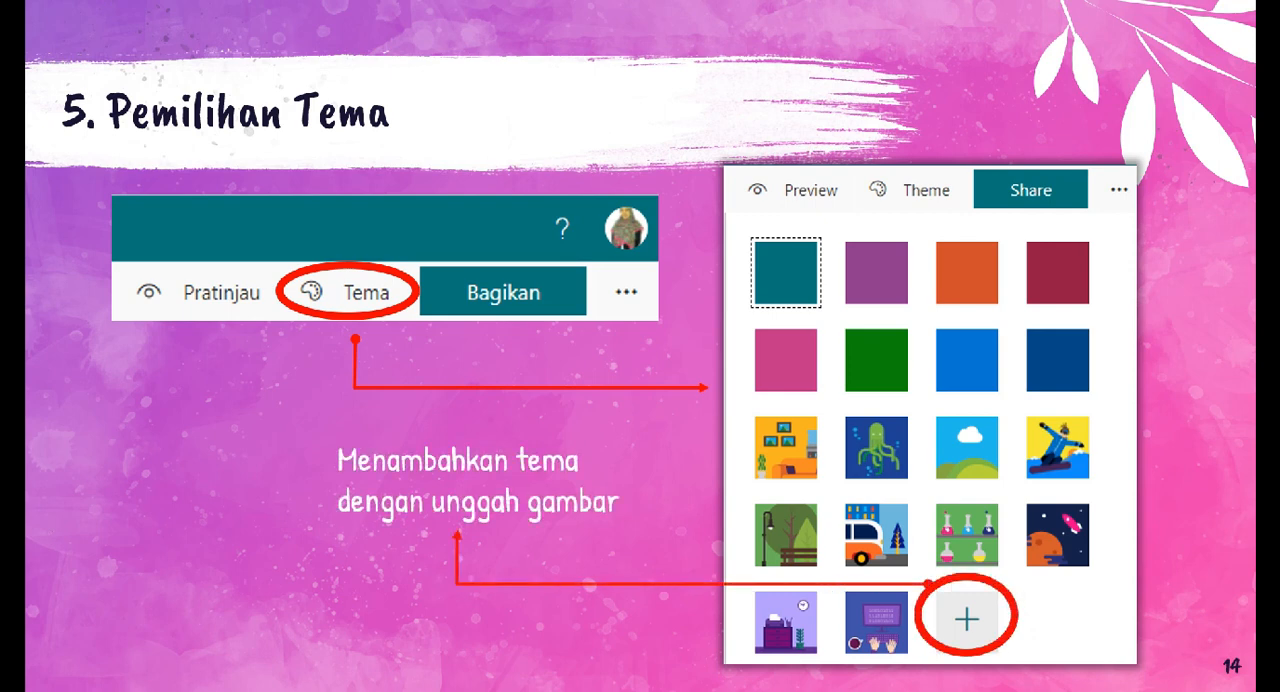
Switch to the Microsoft Forms page in the browser and create a new quiz.
key("alt+Tab")
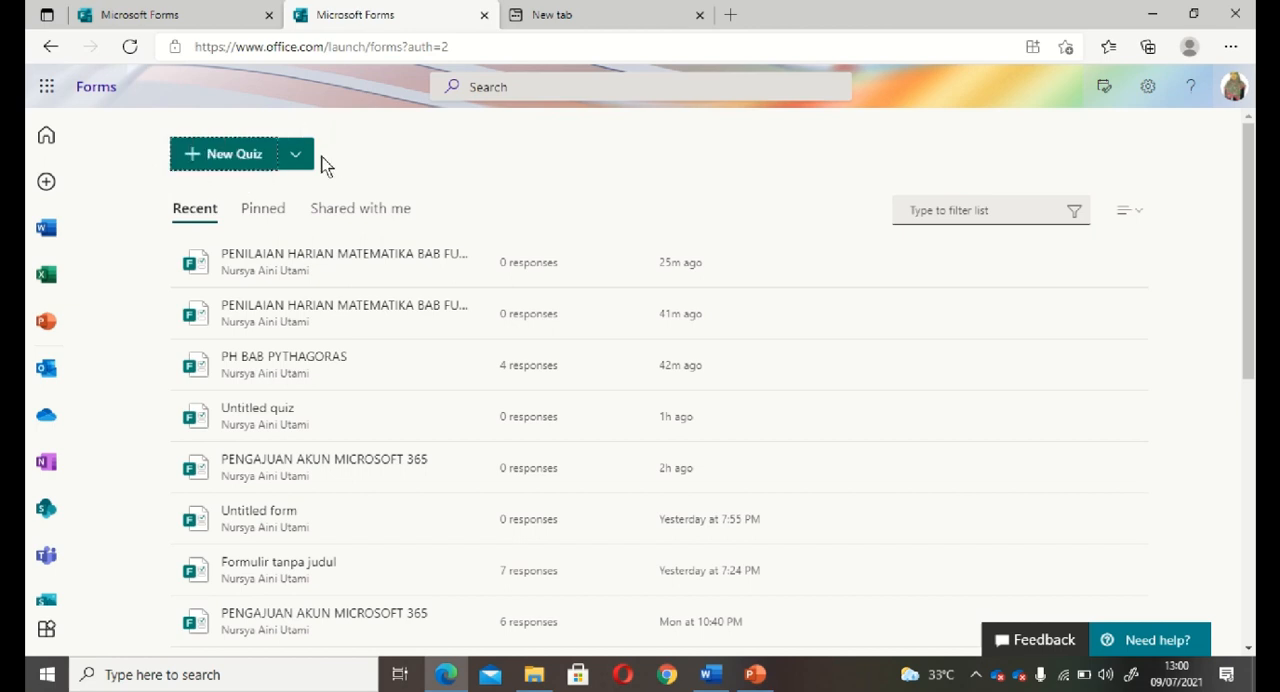
left_click(296, 164)
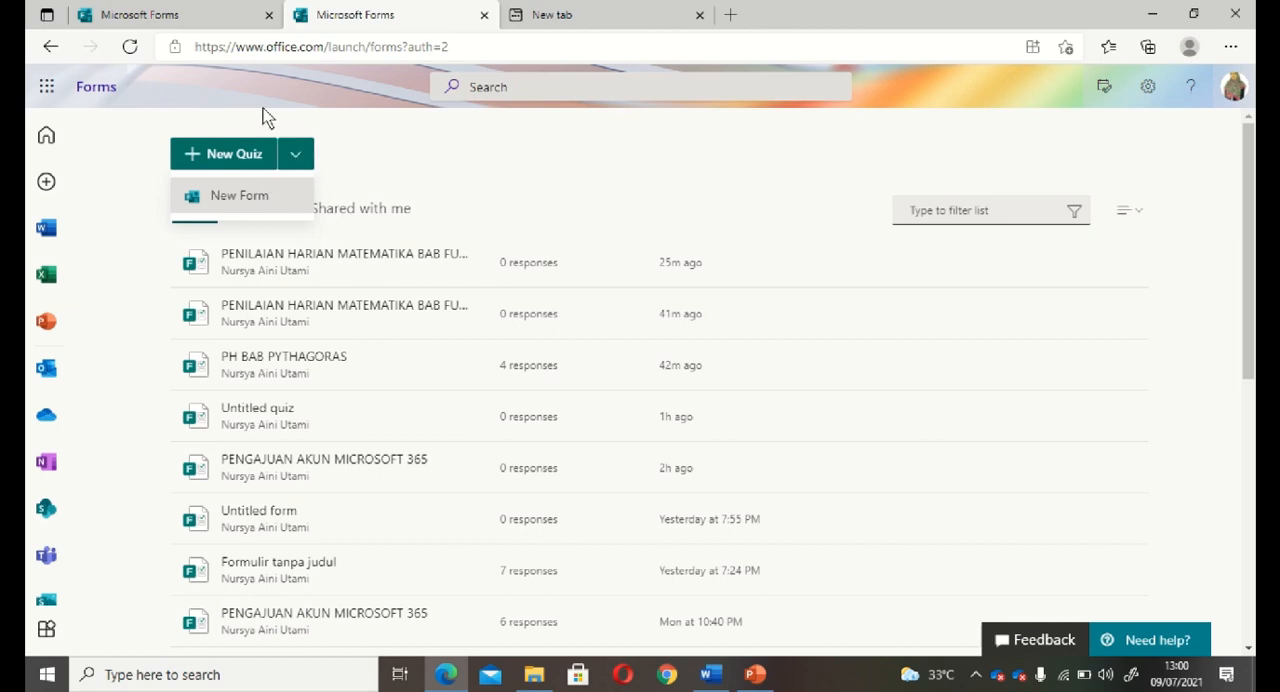
left_click(225, 158)
mouse_move(588, 57)
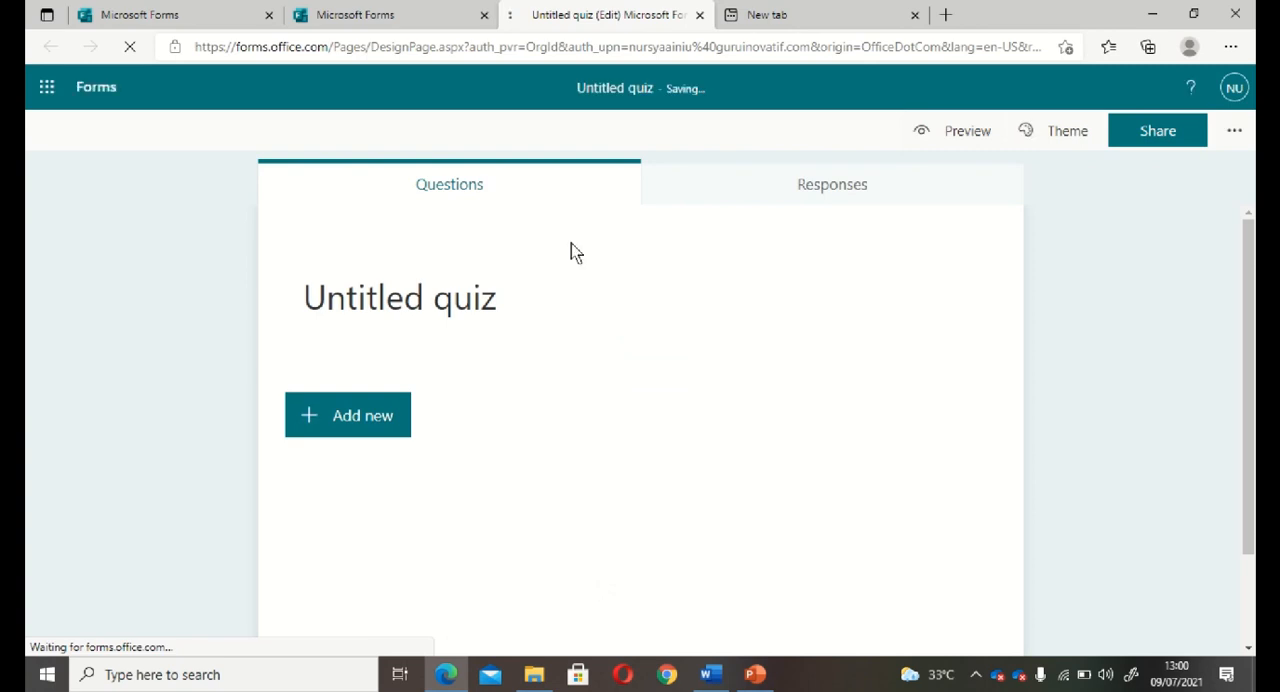
Replace the quiz title with PENILAIAN HARIAN MATEMATIKA and BAB FUNGSI on a second line, leaving the description empty.
left_click(335, 306)
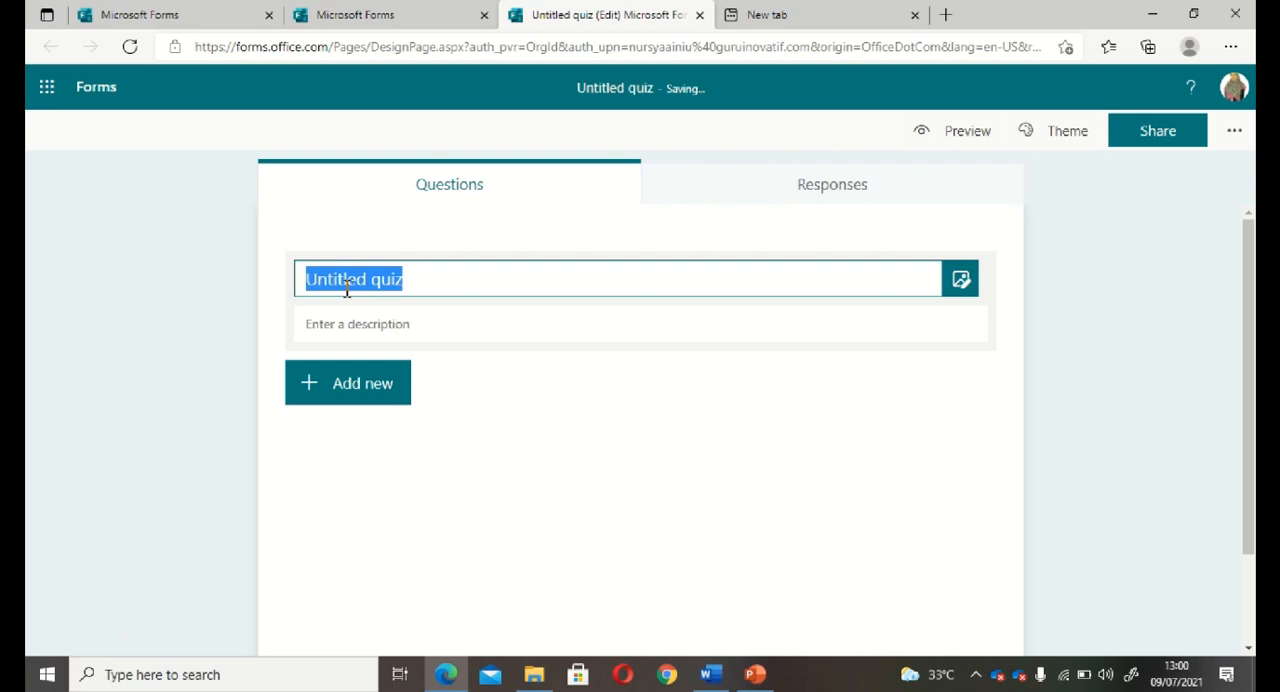
left_click(407, 279)
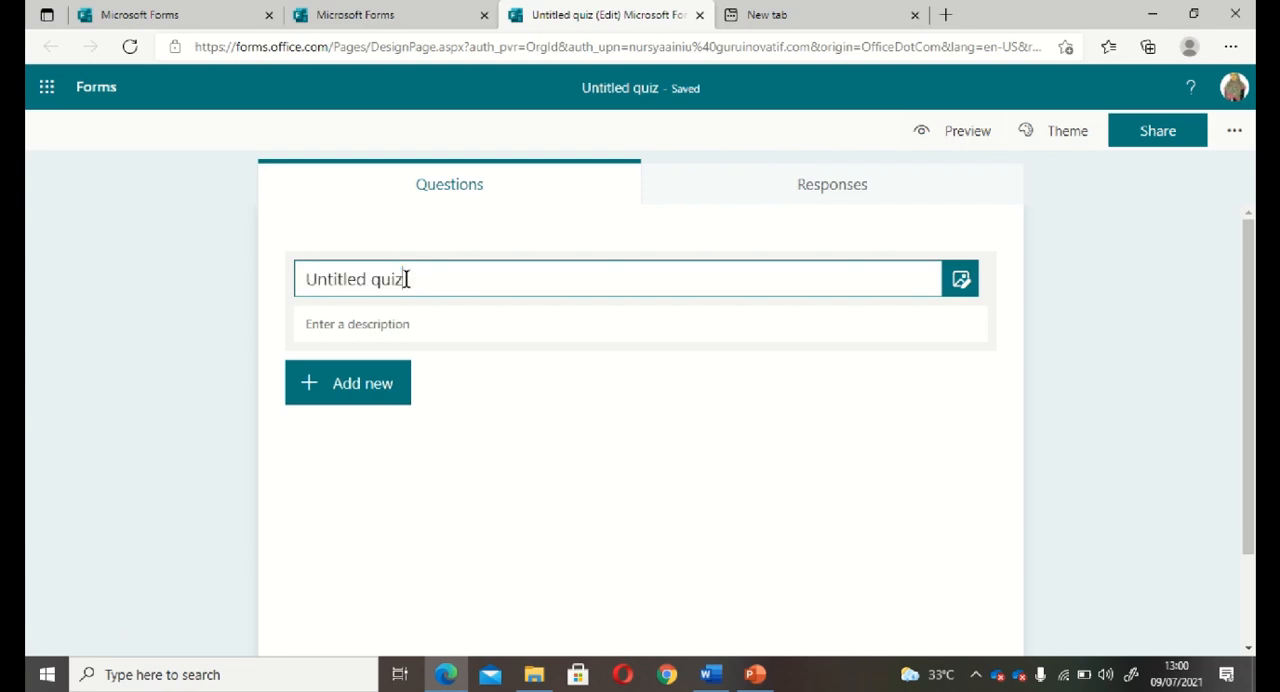
left_click_drag(412, 281, 299, 278)
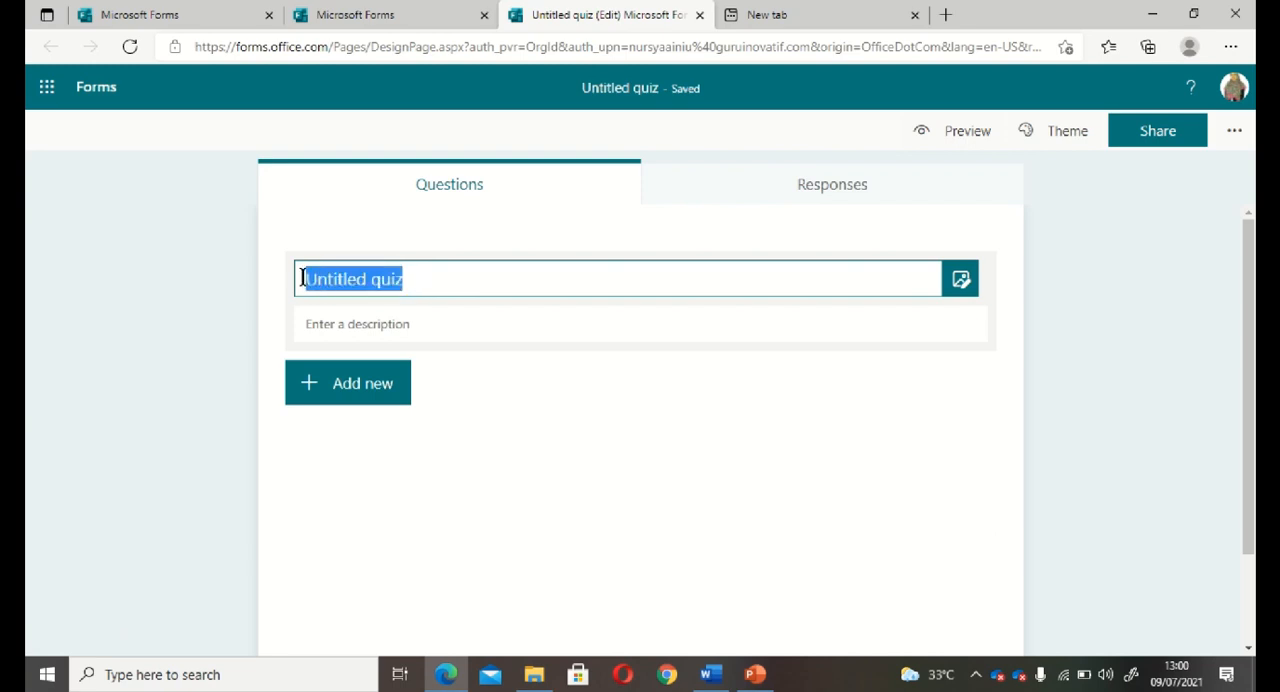
type("PENILAIAN")
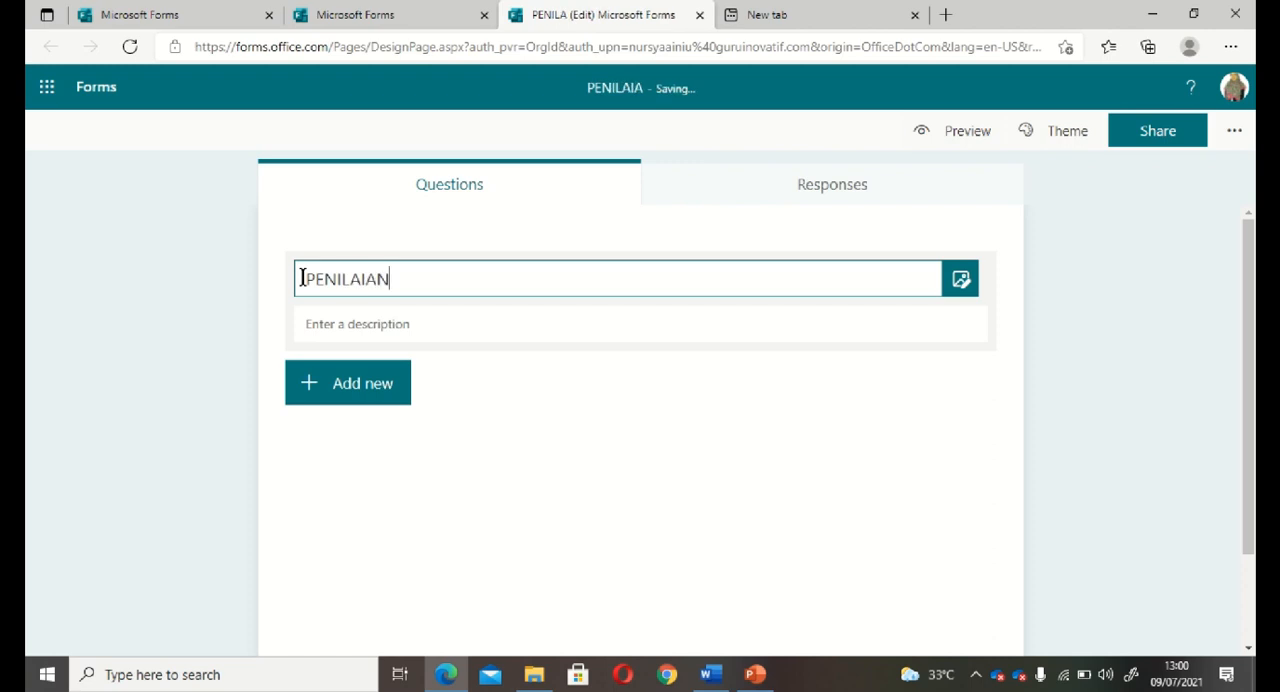
type(" HARIAN MATEMATIKA")
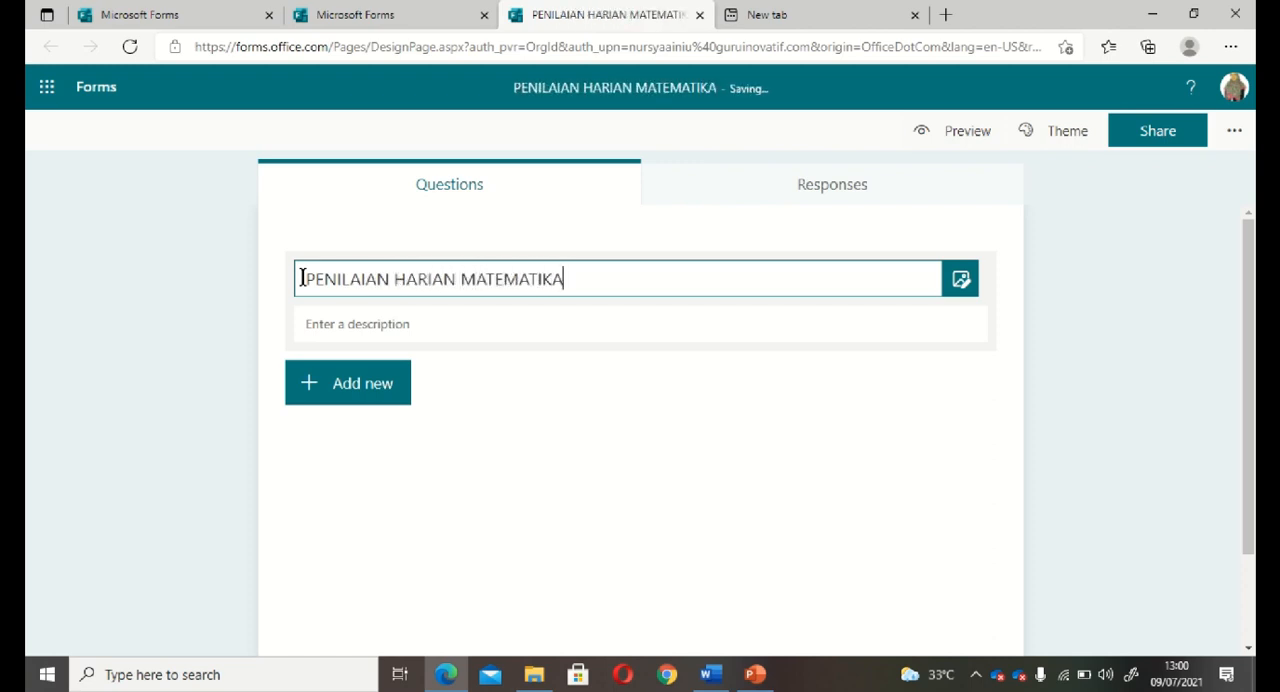
key("Return")
type("BAB")
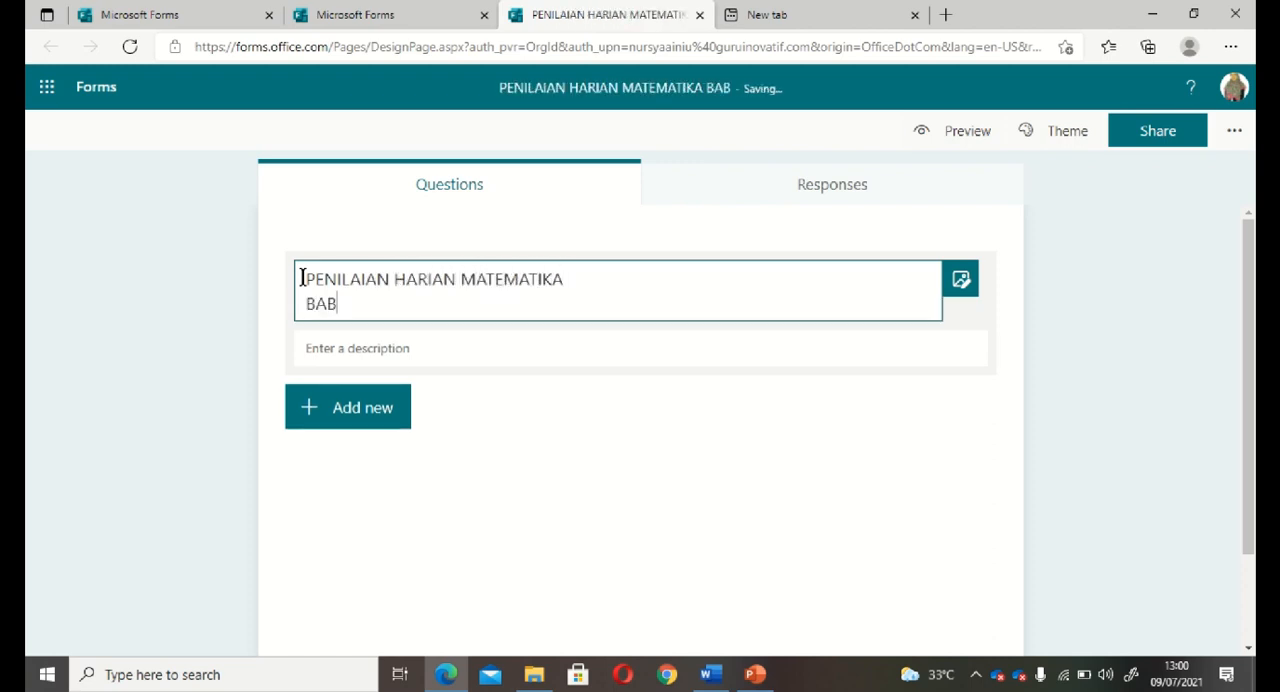
type(" FUNGSI")
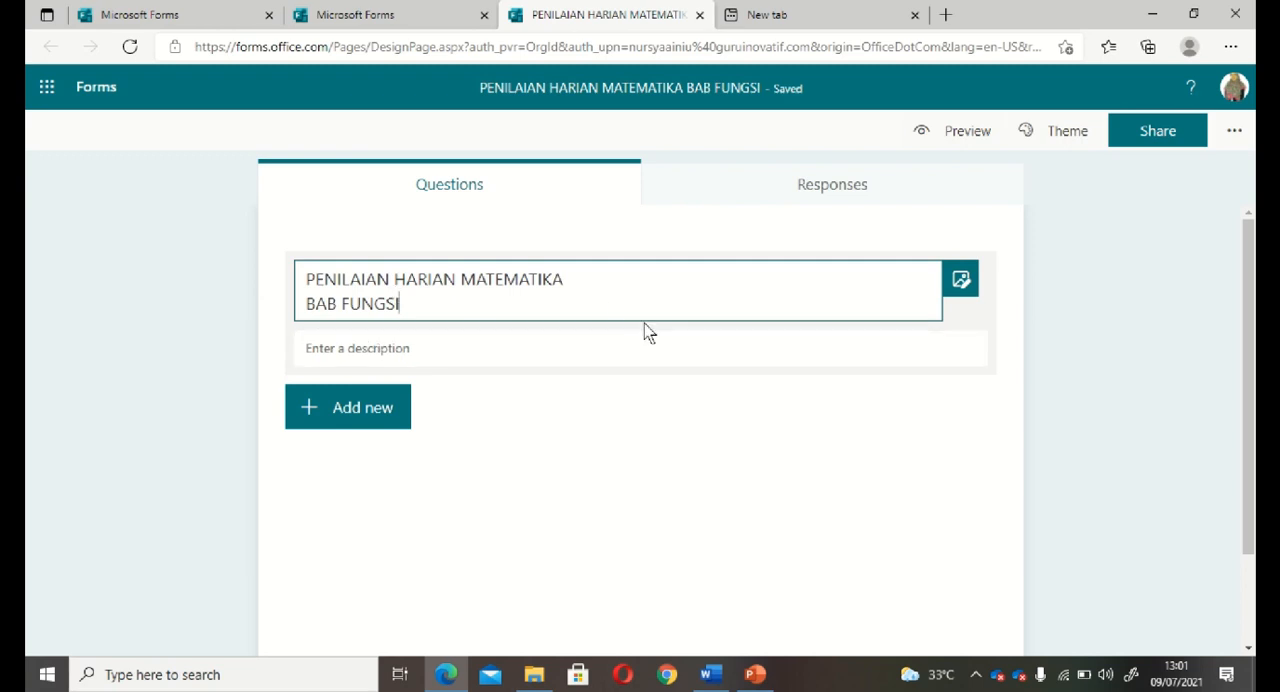
left_click(341, 349)
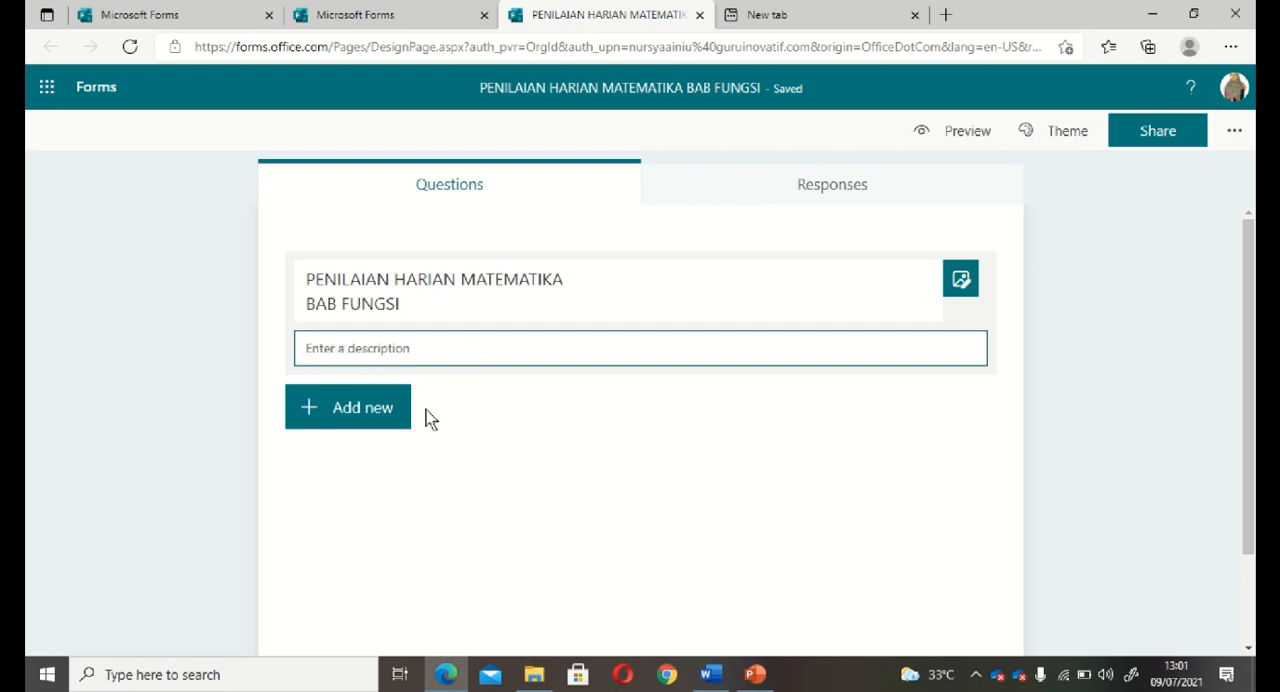
left_click(355, 411)
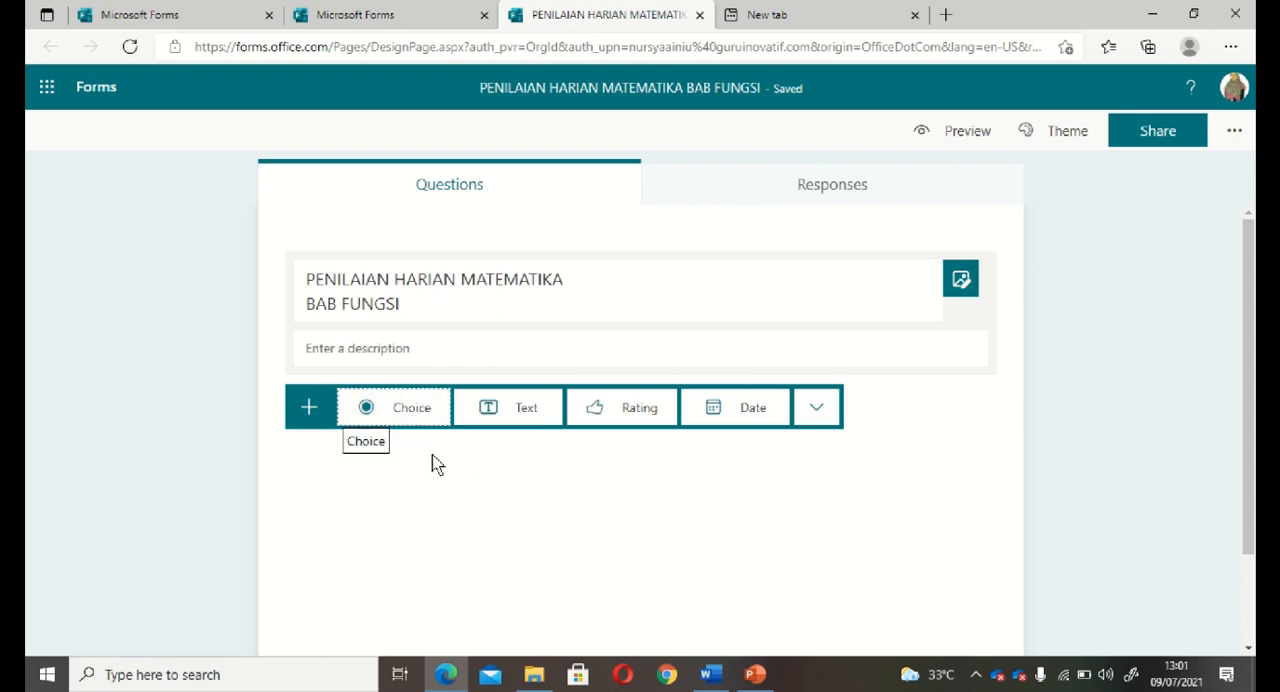
left_click(418, 417)
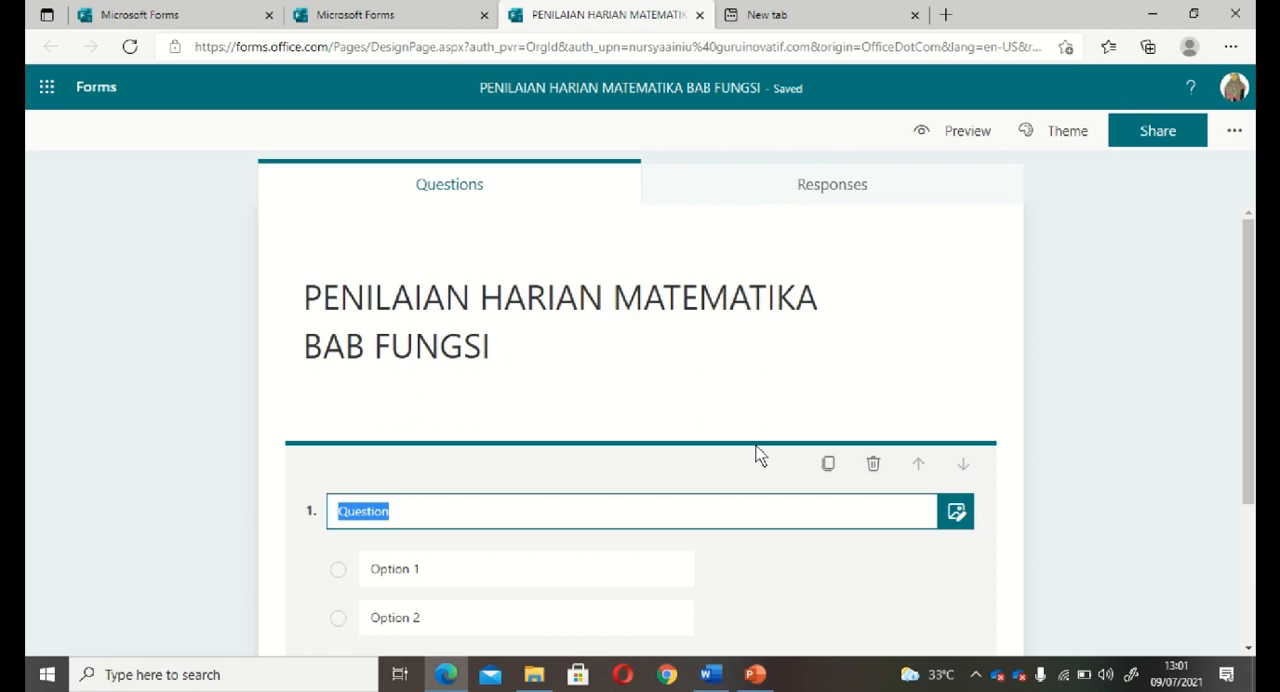
left_click(873, 466)
left_click(355, 463)
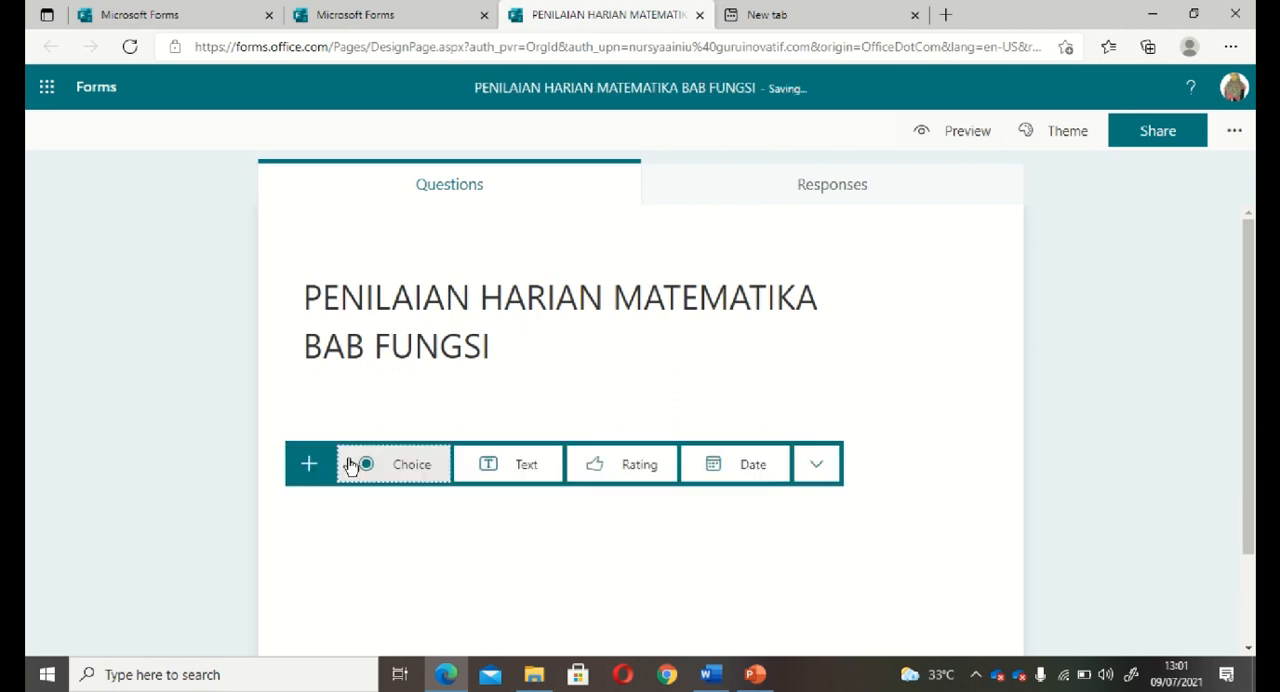
left_click(508, 468)
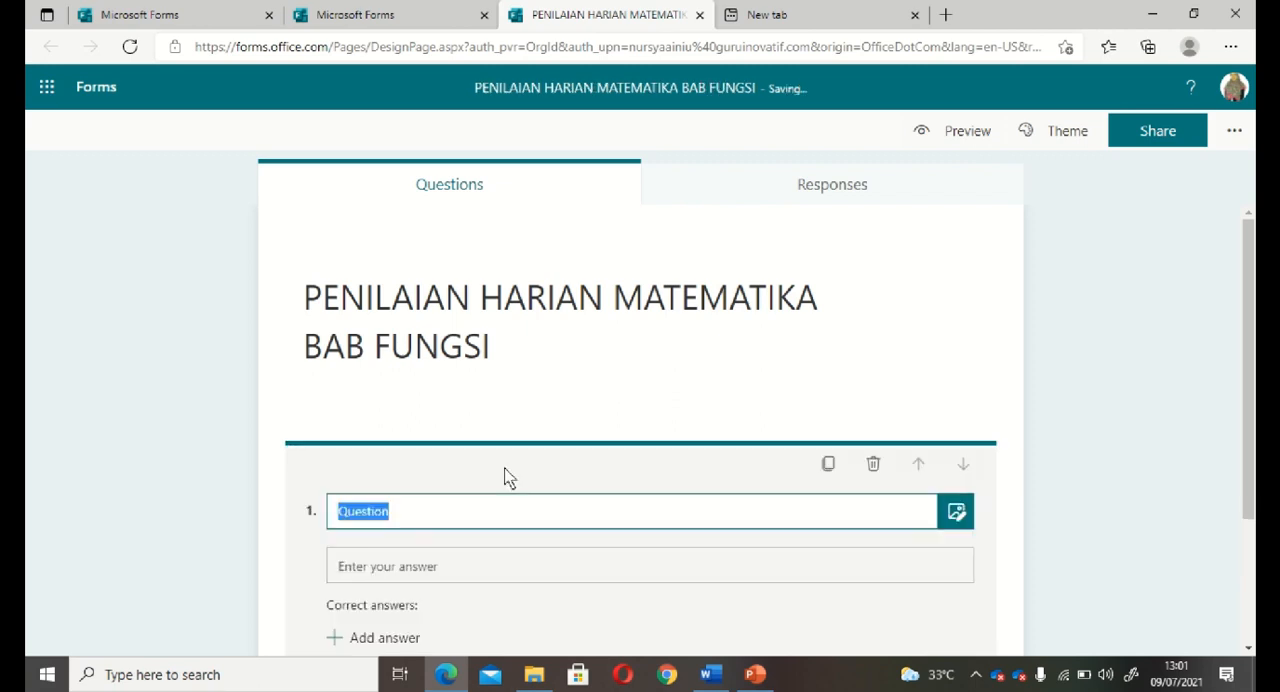
type("NAMA LENGKAP")
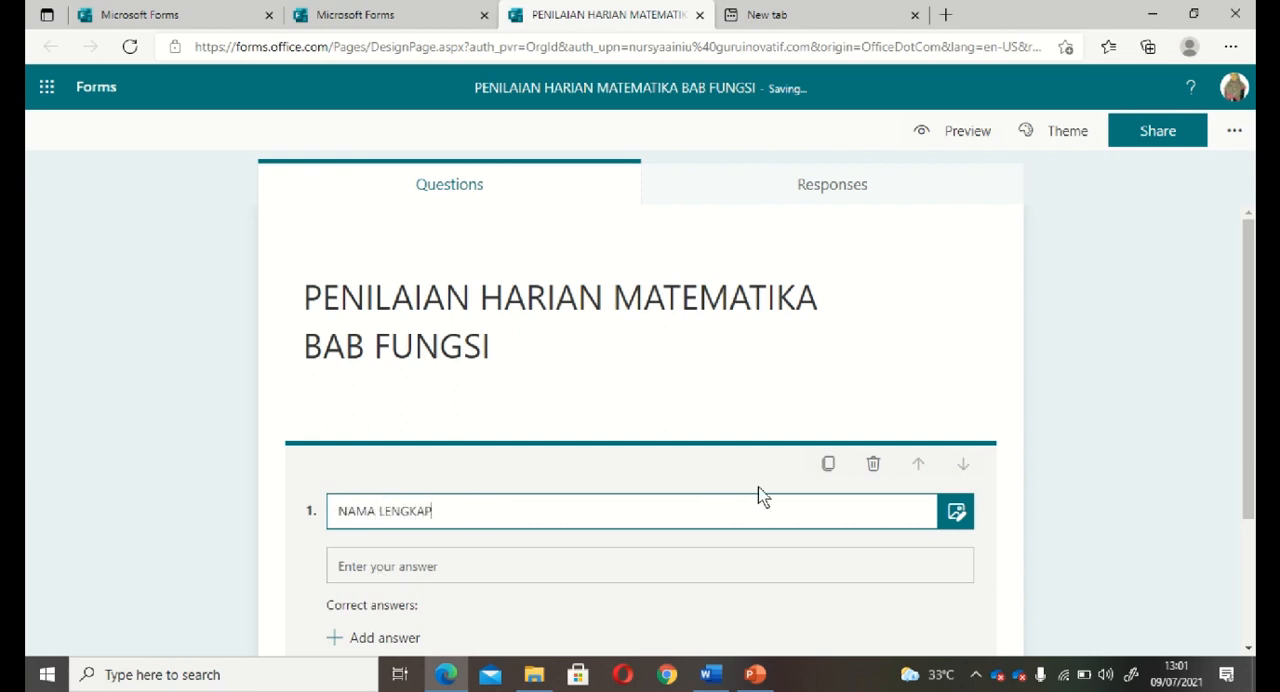
left_click(872, 468)
Add a text question titled NAMA LENGKAP and turn on its Long answer and Required options.
left_click(346, 472)
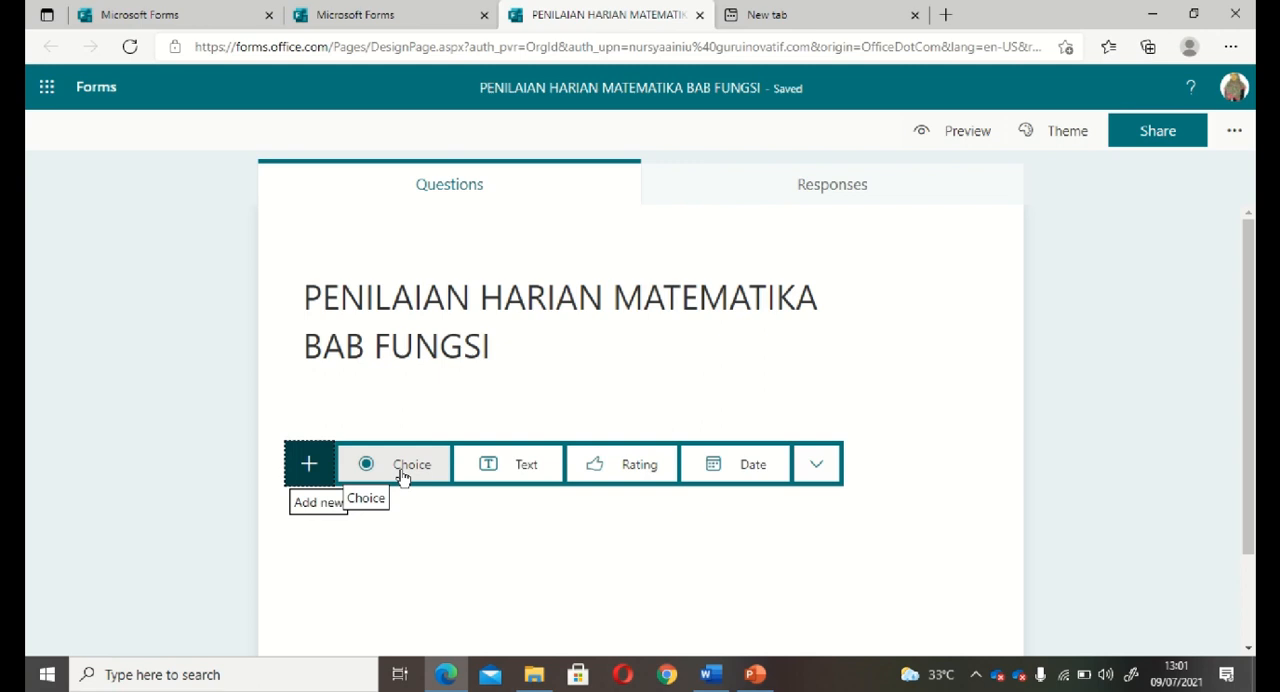
left_click(514, 468)
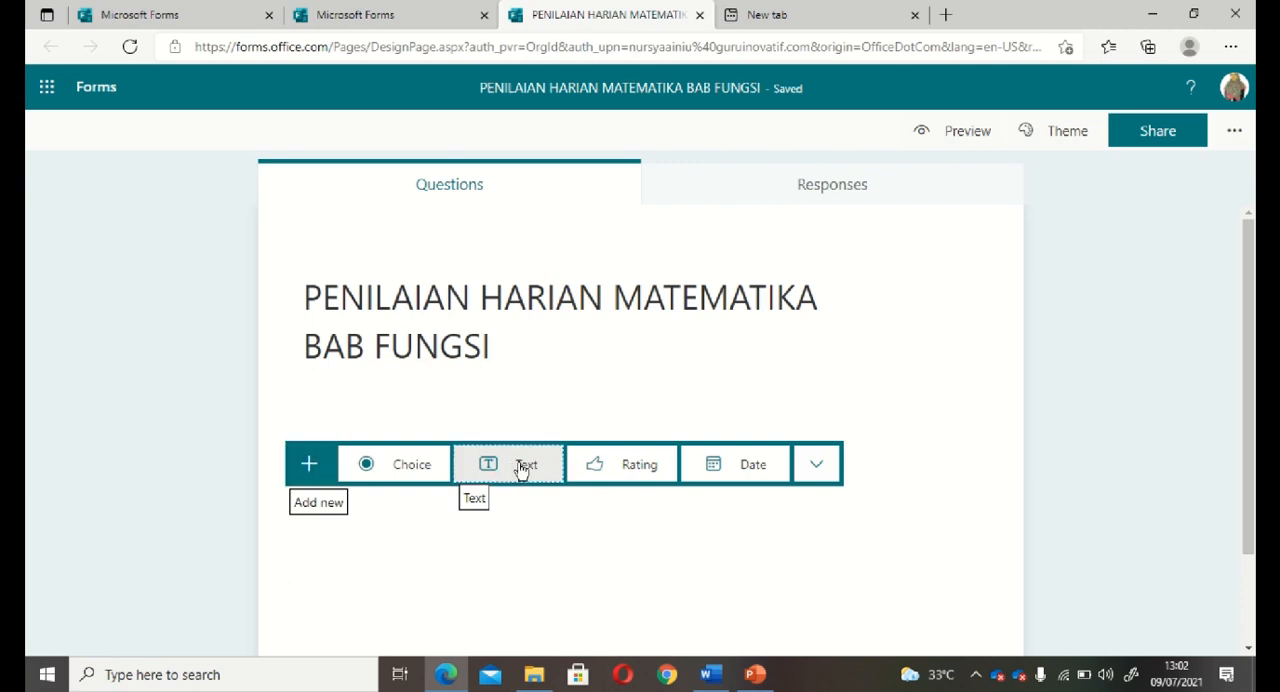
type("NAMA LENGKAP")
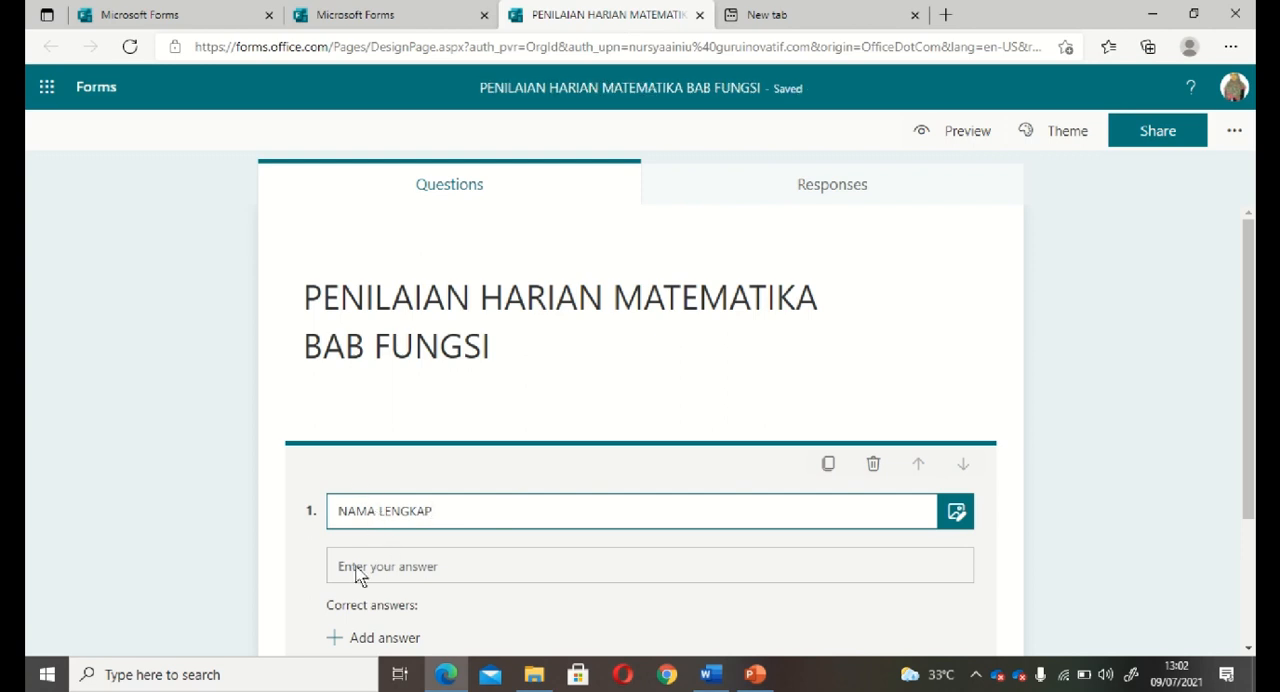
left_click(960, 616)
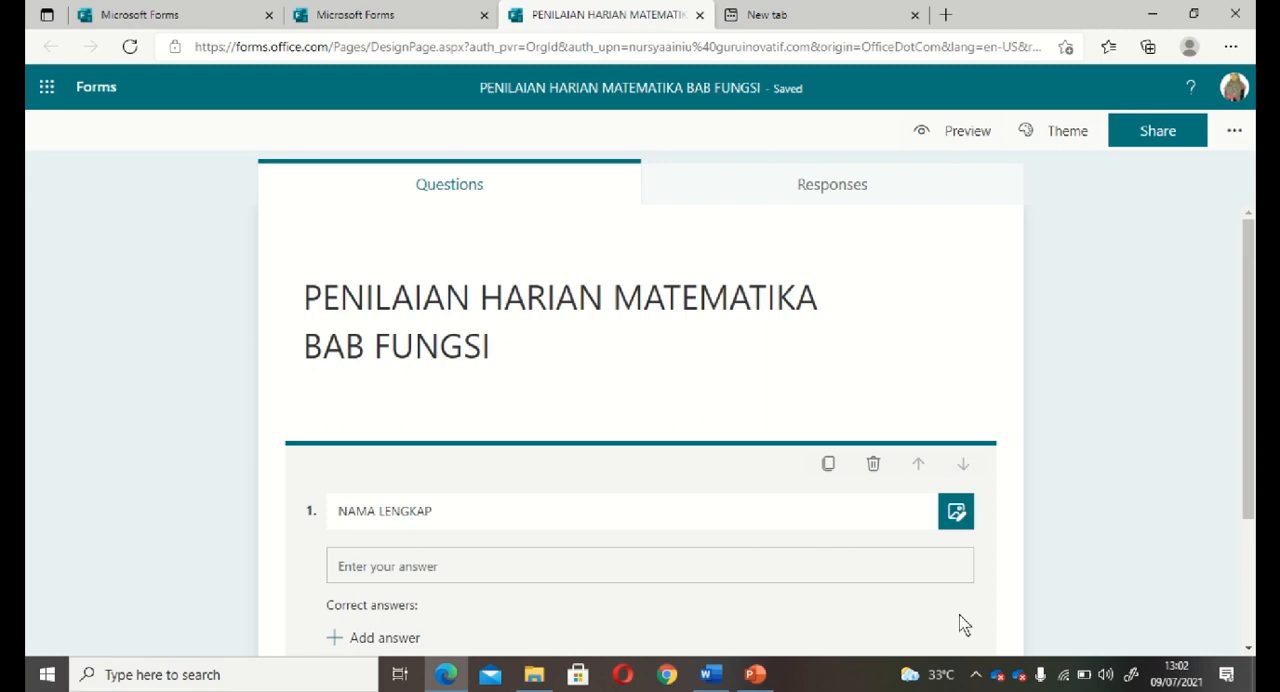
scroll(960, 624, "down", 2)
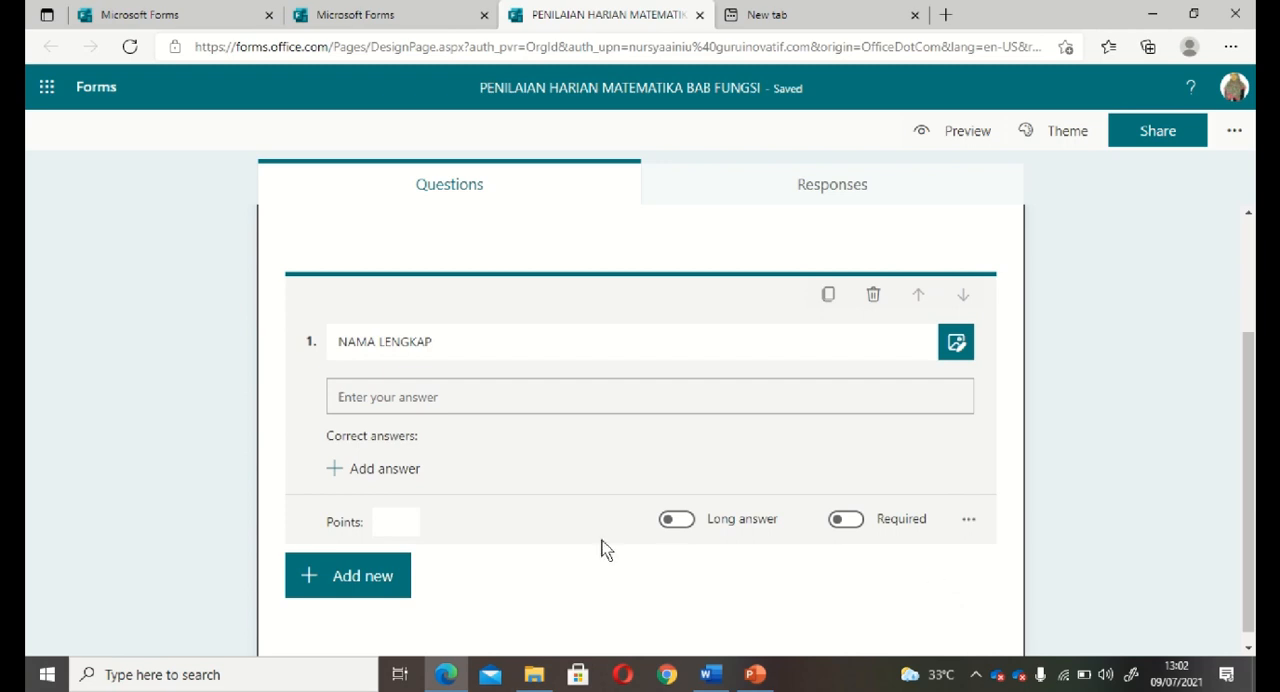
scroll(850, 522, "up", 2)
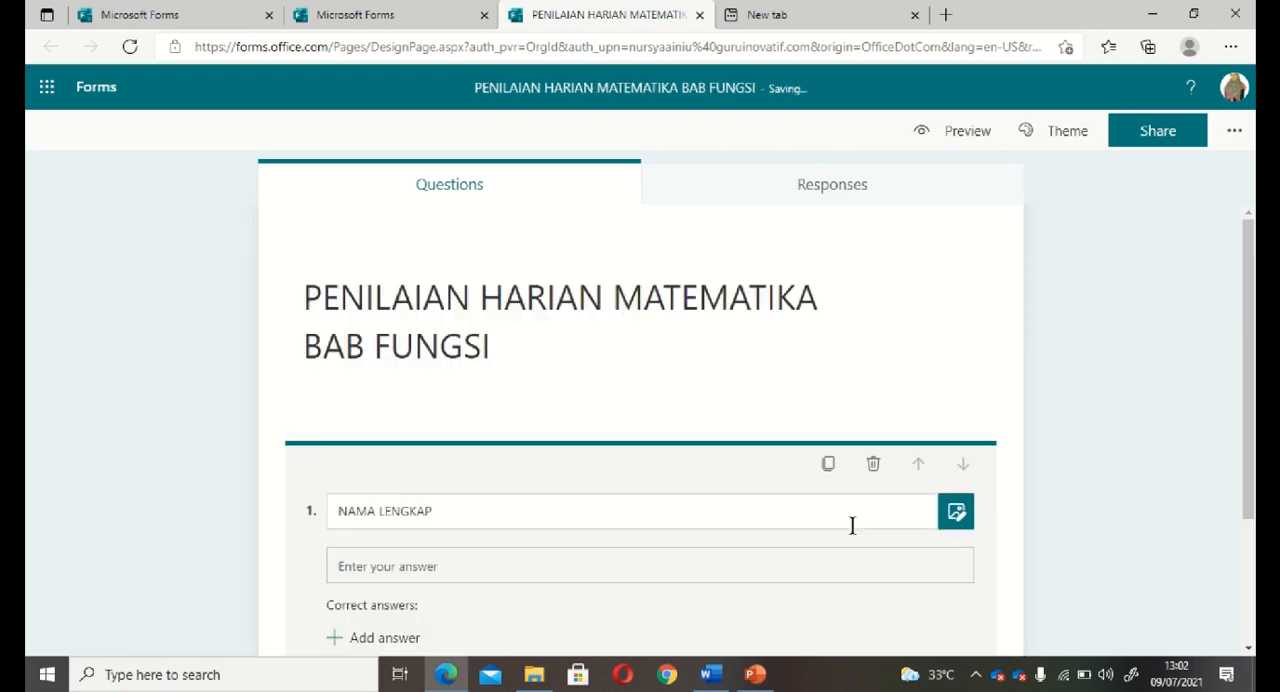
scroll(297, 594, "down", 2)
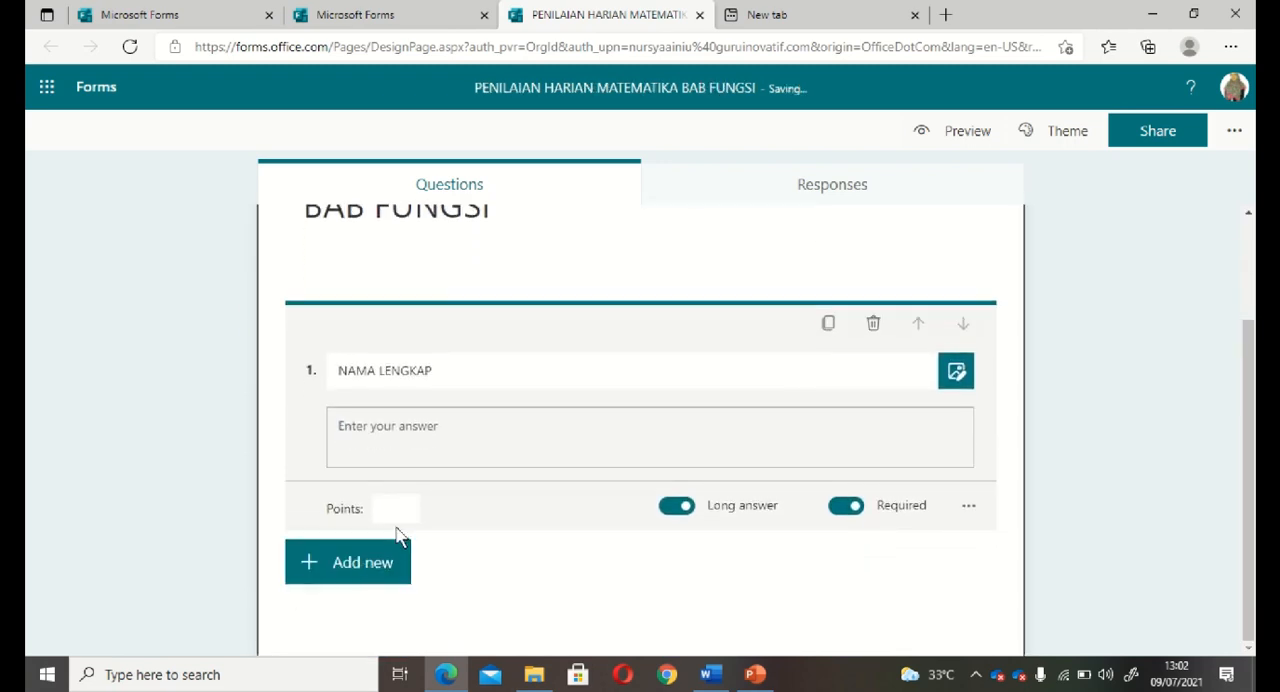
scroll(397, 537, "up", 2)
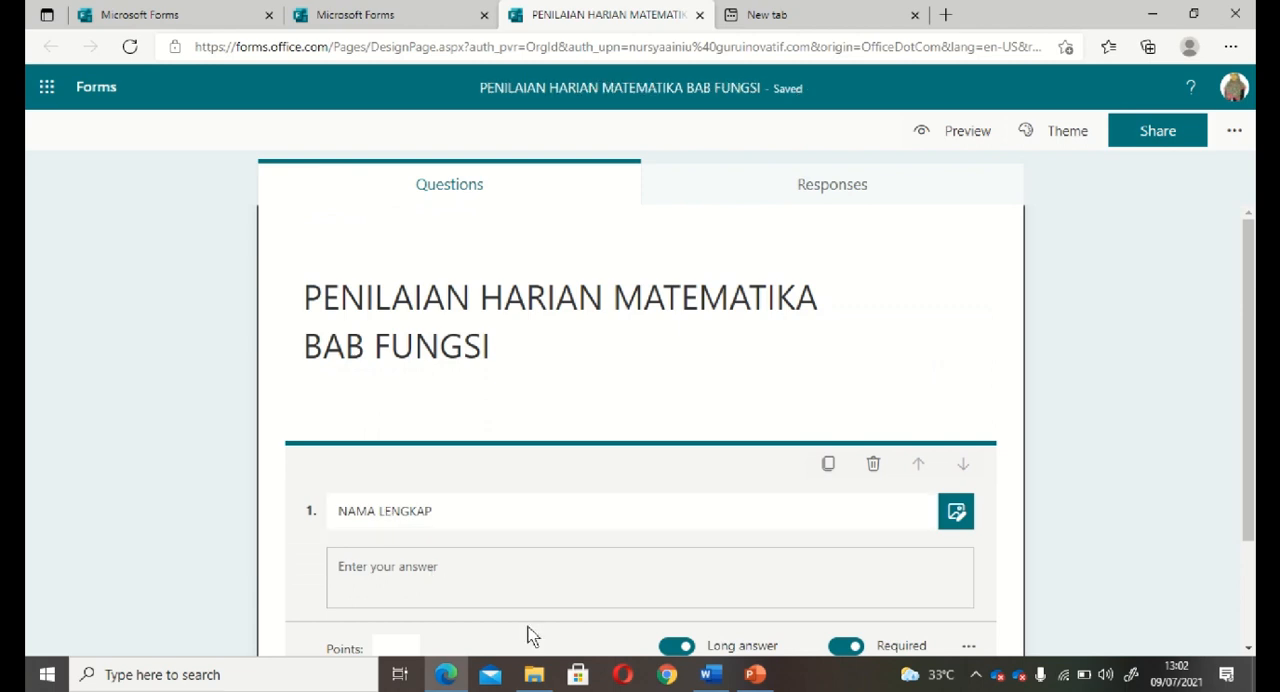
scroll(530, 632, "down", 2)
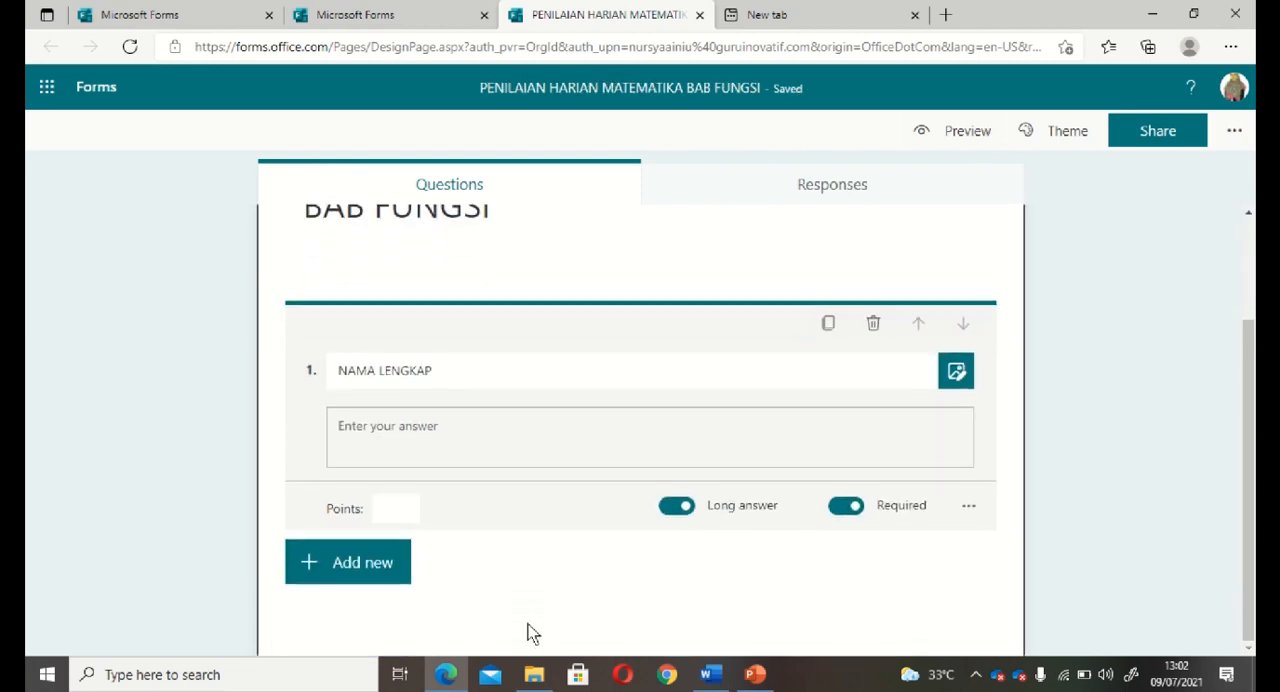
Add a second text question titled KELAS and make it required, leaving its points empty.
left_click(338, 552)
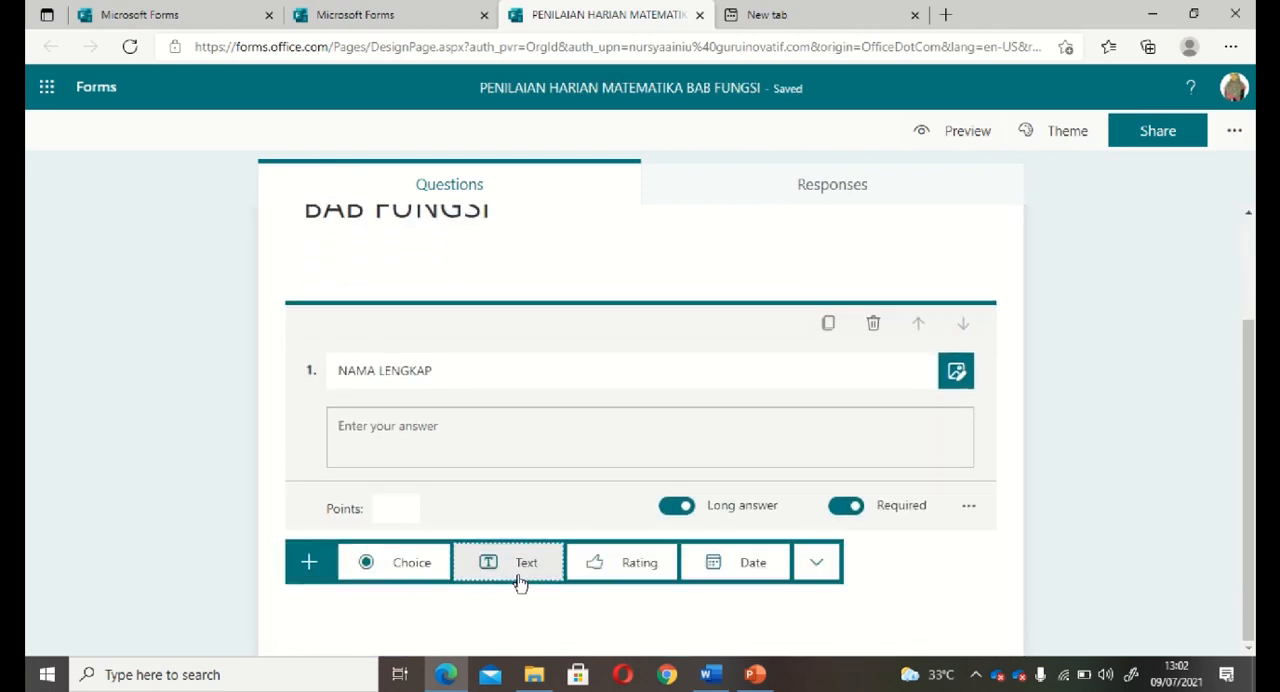
left_click(518, 568)
type("KELAS")
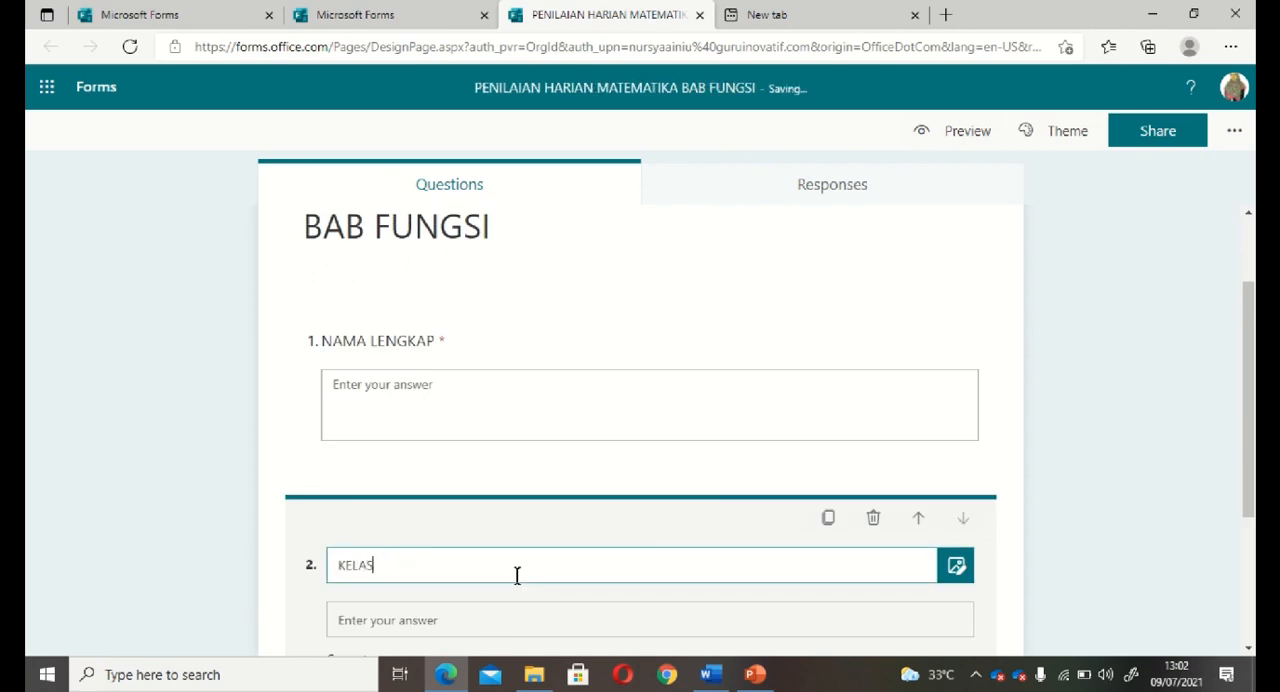
left_click(989, 596)
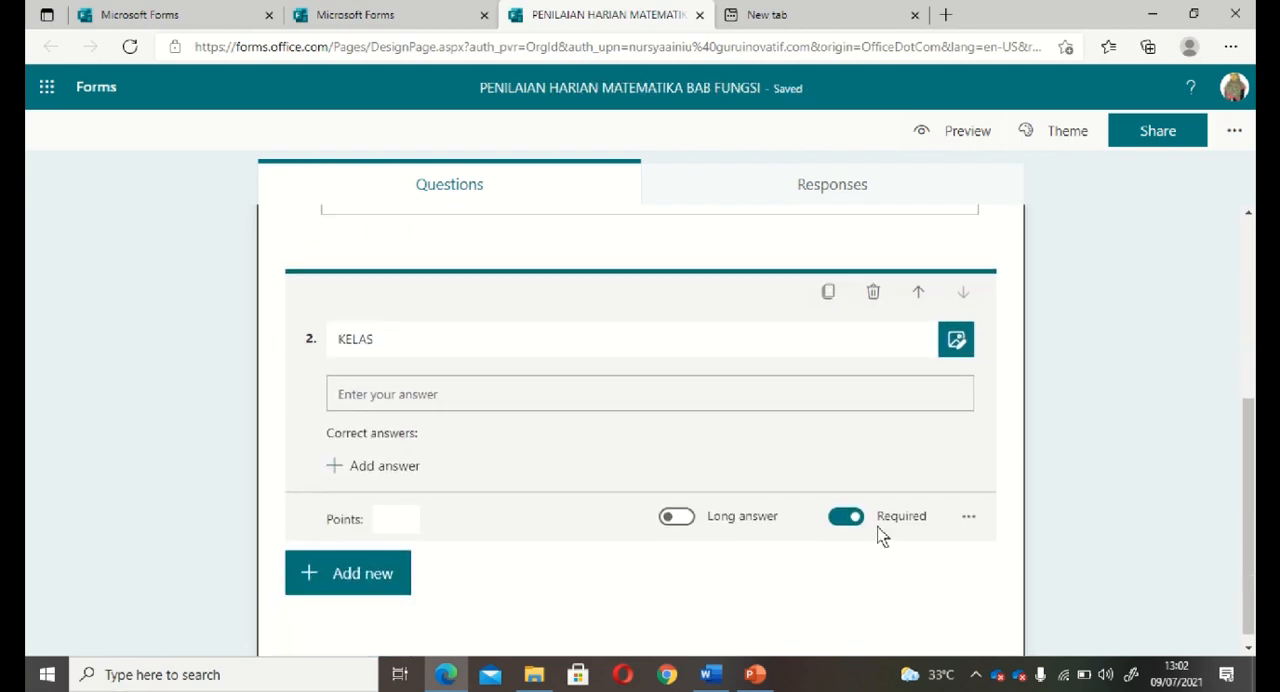
left_click(392, 527)
Add a new section after the KELAS question and title it SOAL PILIHAN GANDA, without a description.
left_click(354, 583)
left_click(817, 573)
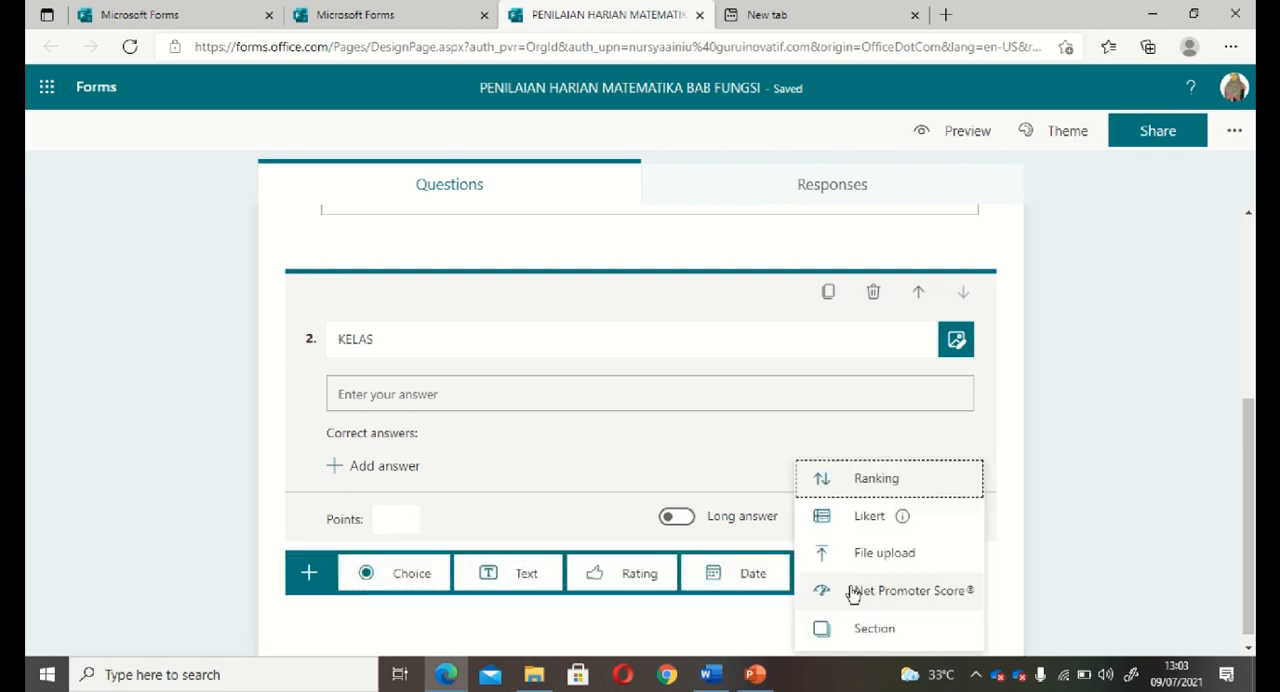
left_click(873, 630)
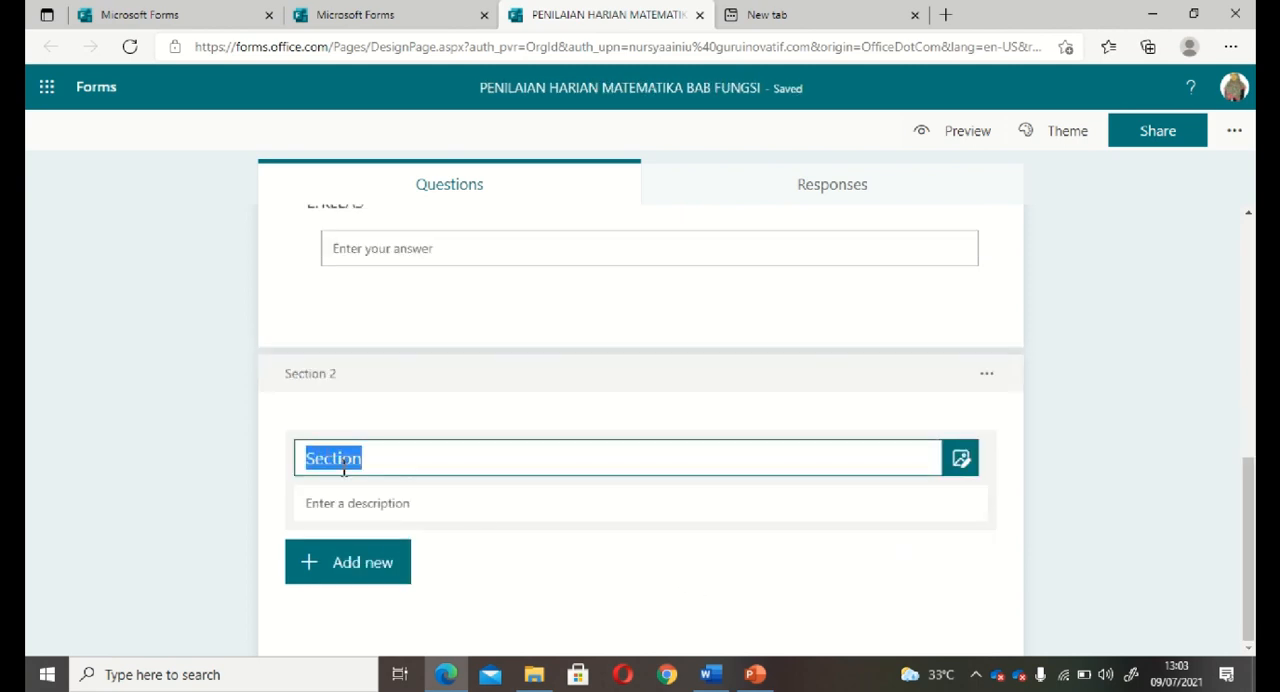
type("SOAL P")
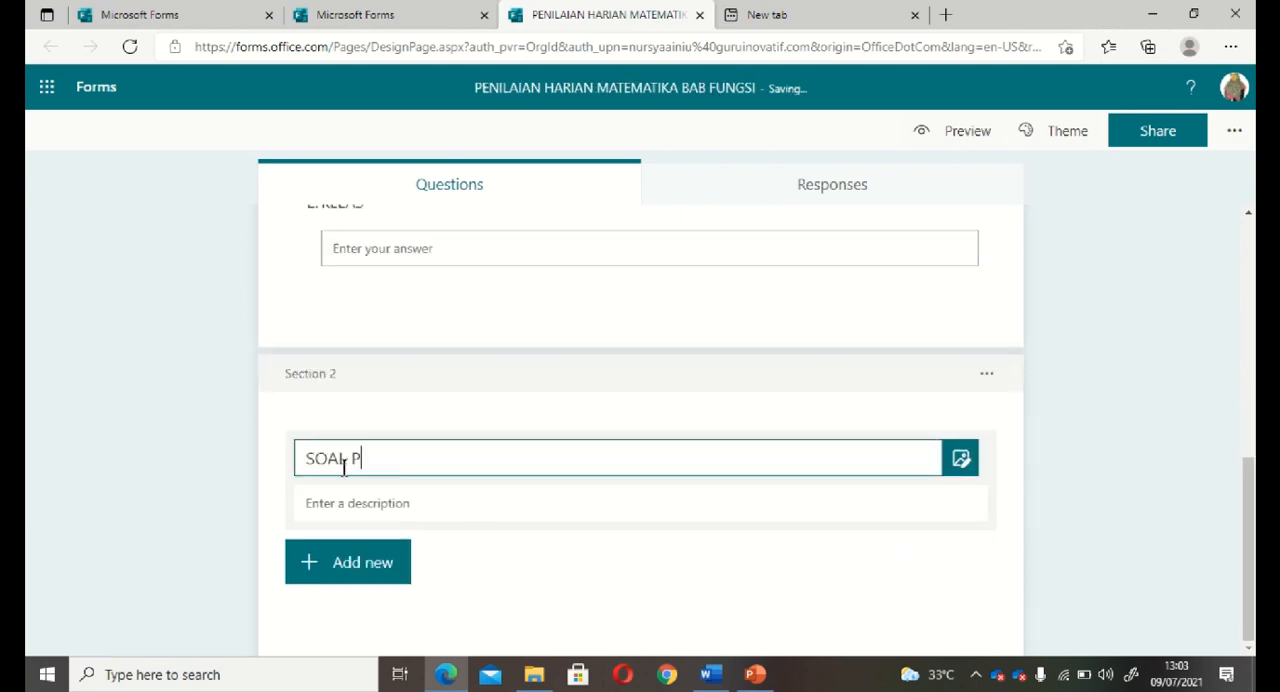
type("ILIHAN GANDA")
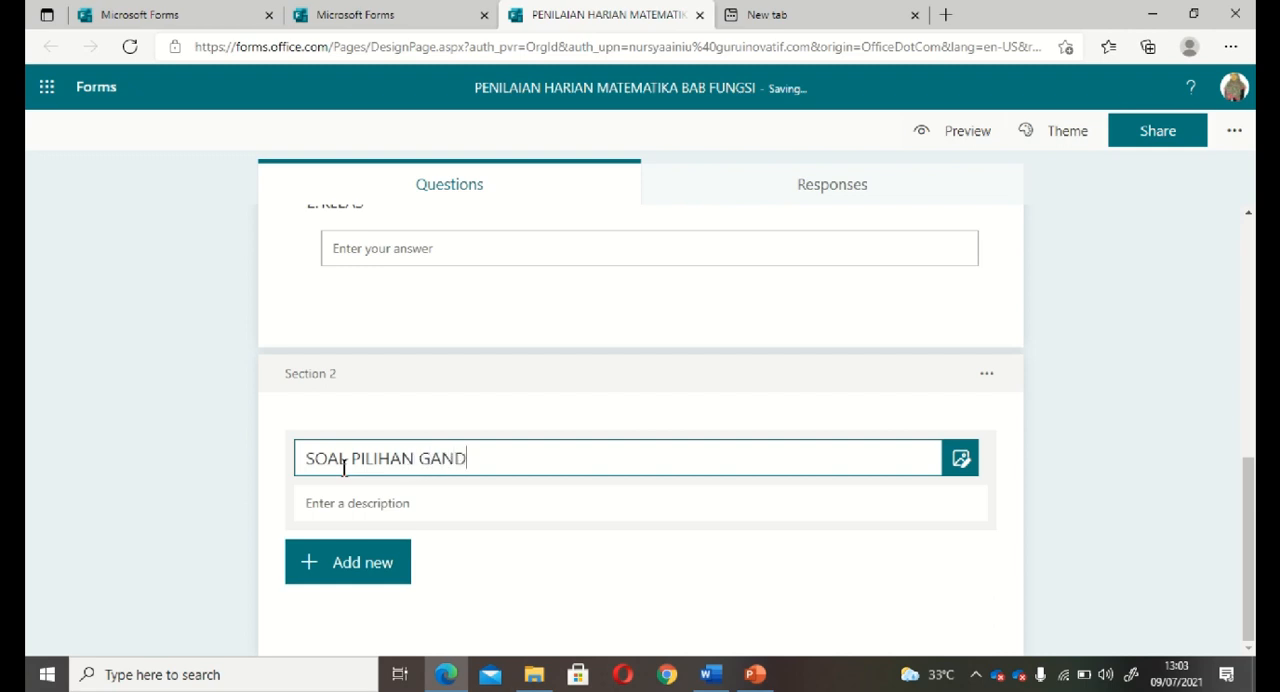
left_click(340, 504)
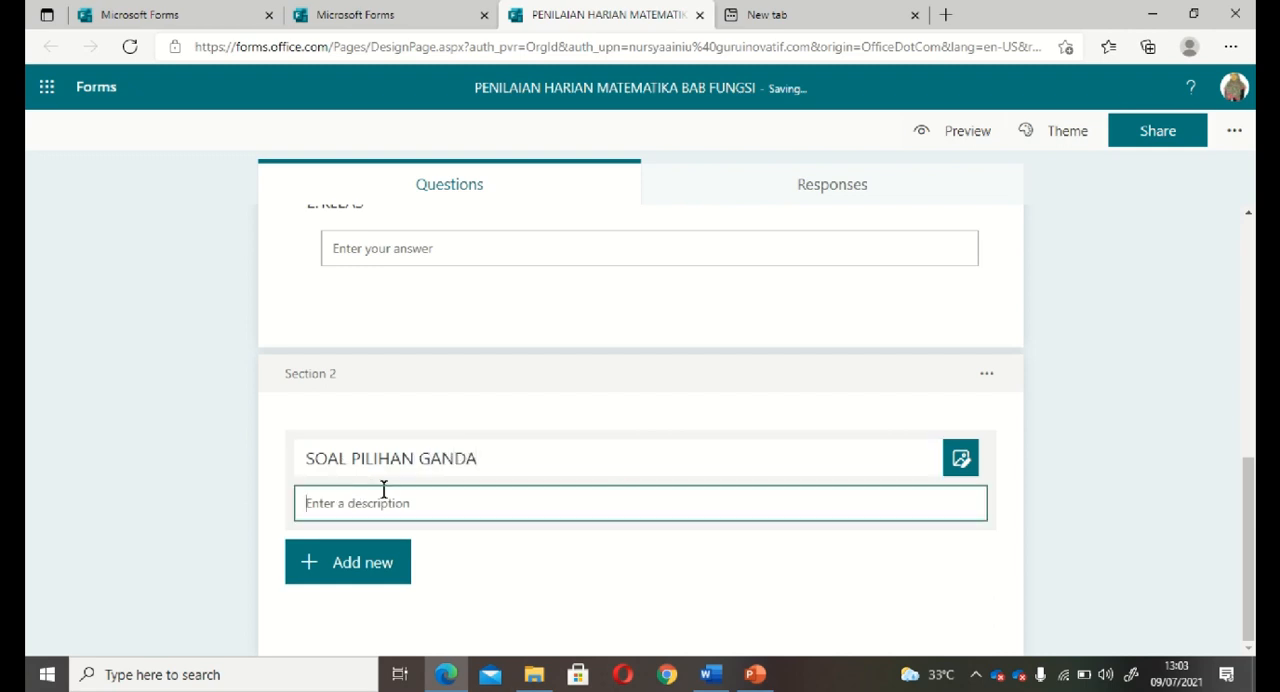
Add a choice question to the SOAL PILIHAN GANDA section and fill it with the Word document's first question, starting "Diketahui himpunan sebagai berikut".
left_click(354, 578)
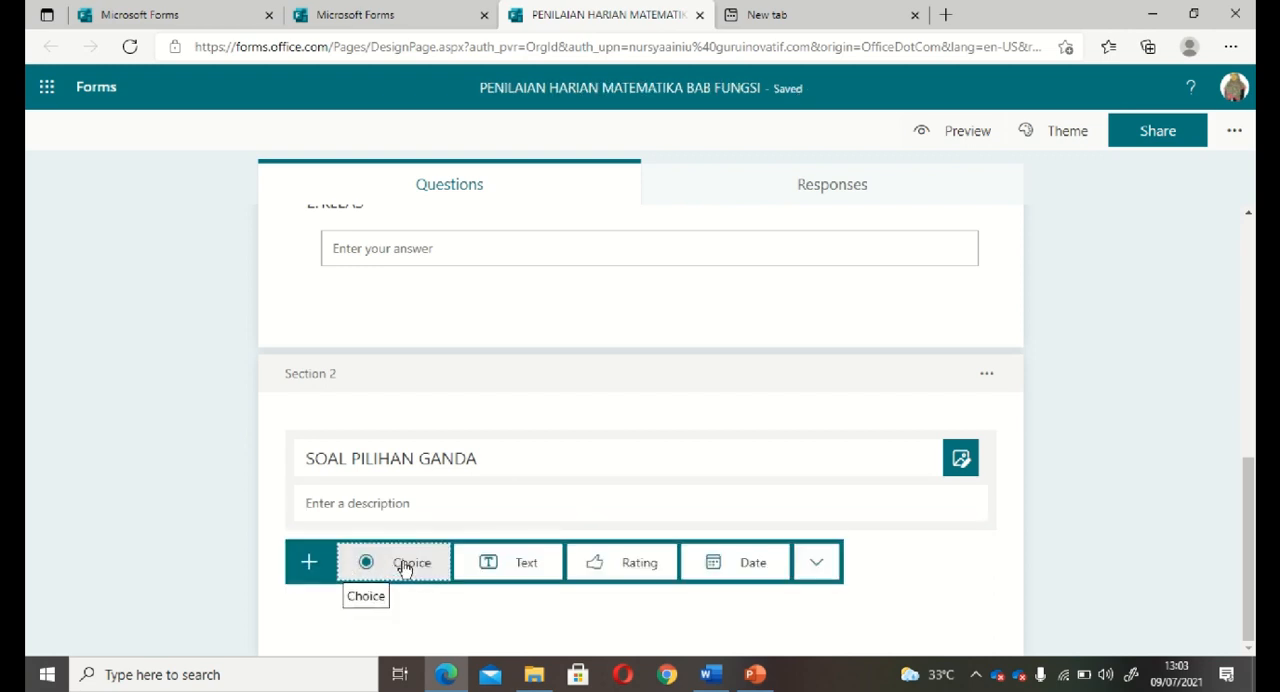
left_click(404, 566)
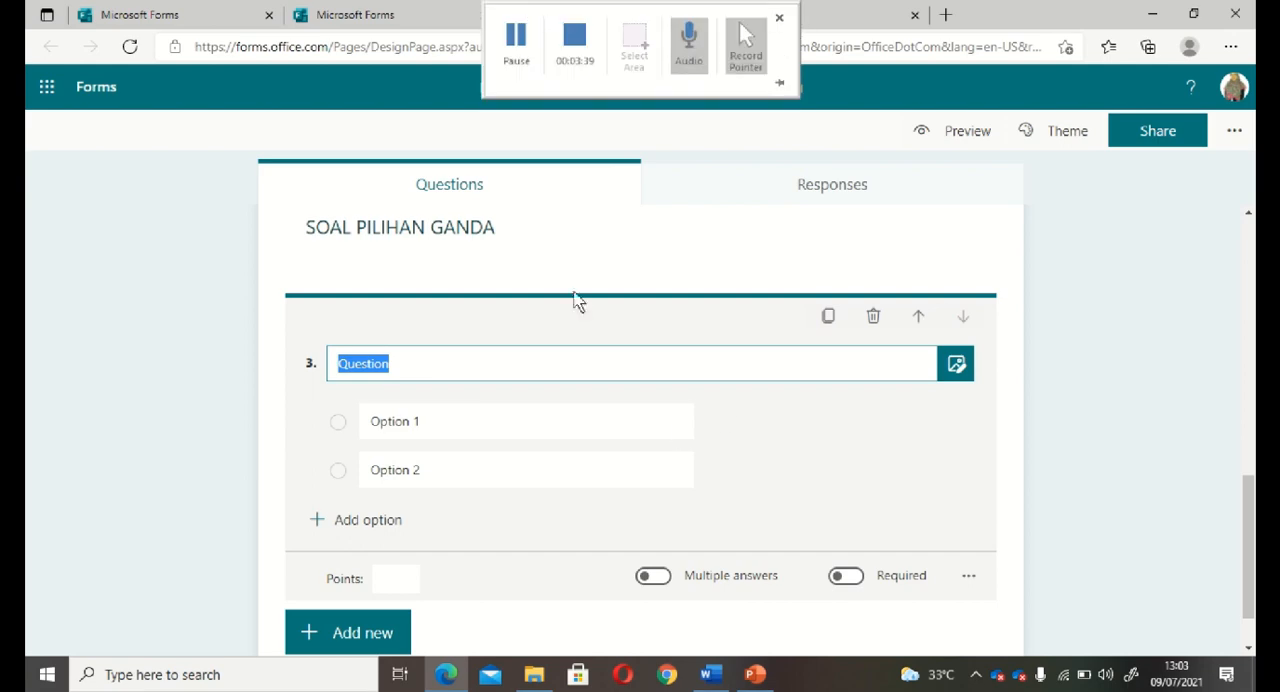
left_click(710, 674)
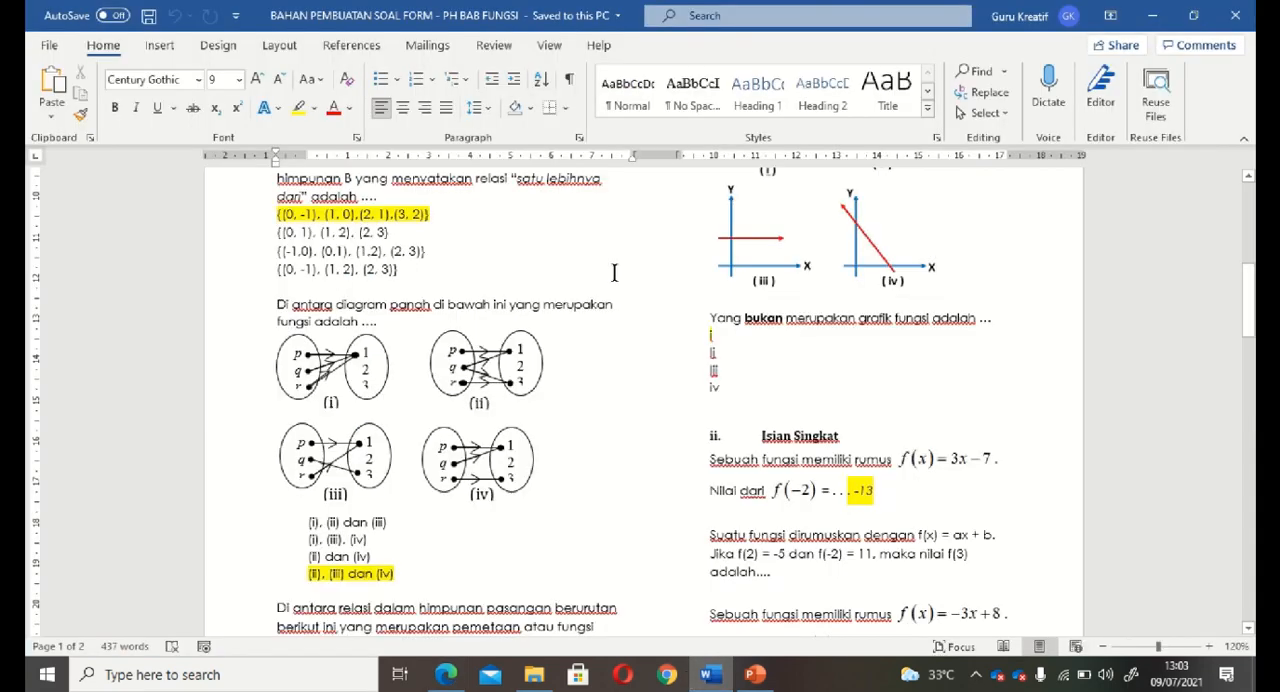
scroll(618, 257, "up", 5)
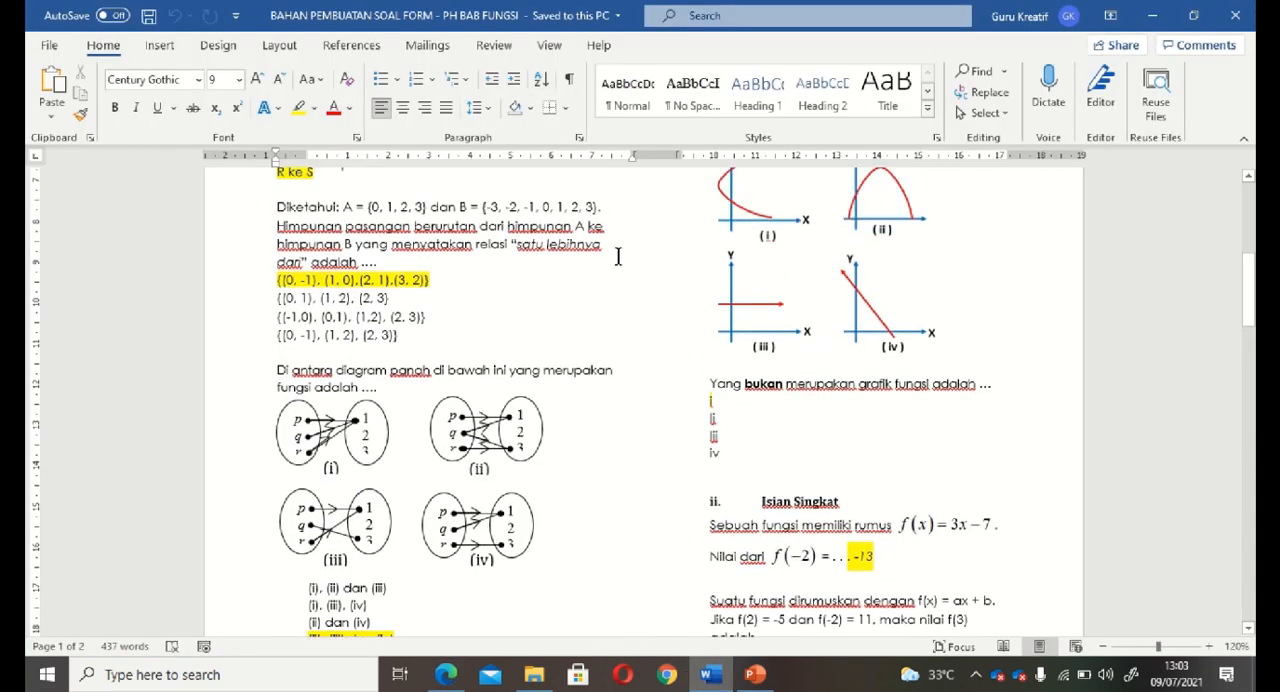
scroll(618, 257, "up", 1)
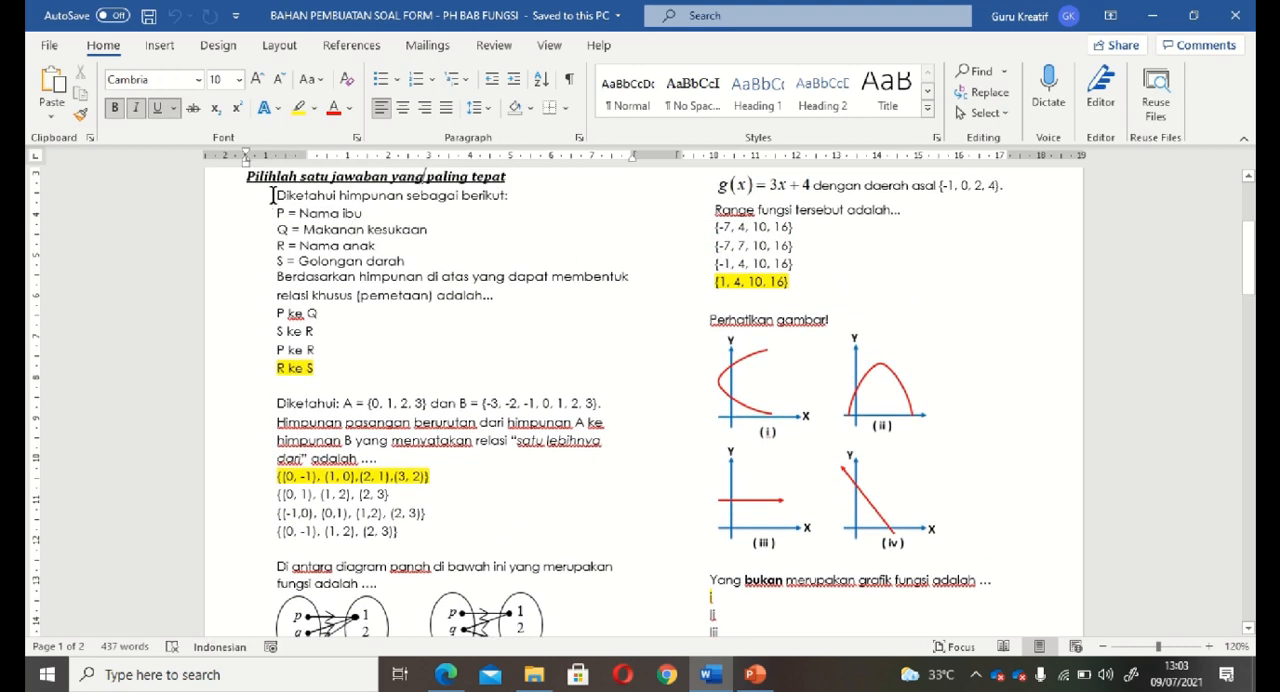
left_click_drag(272, 195, 538, 295)
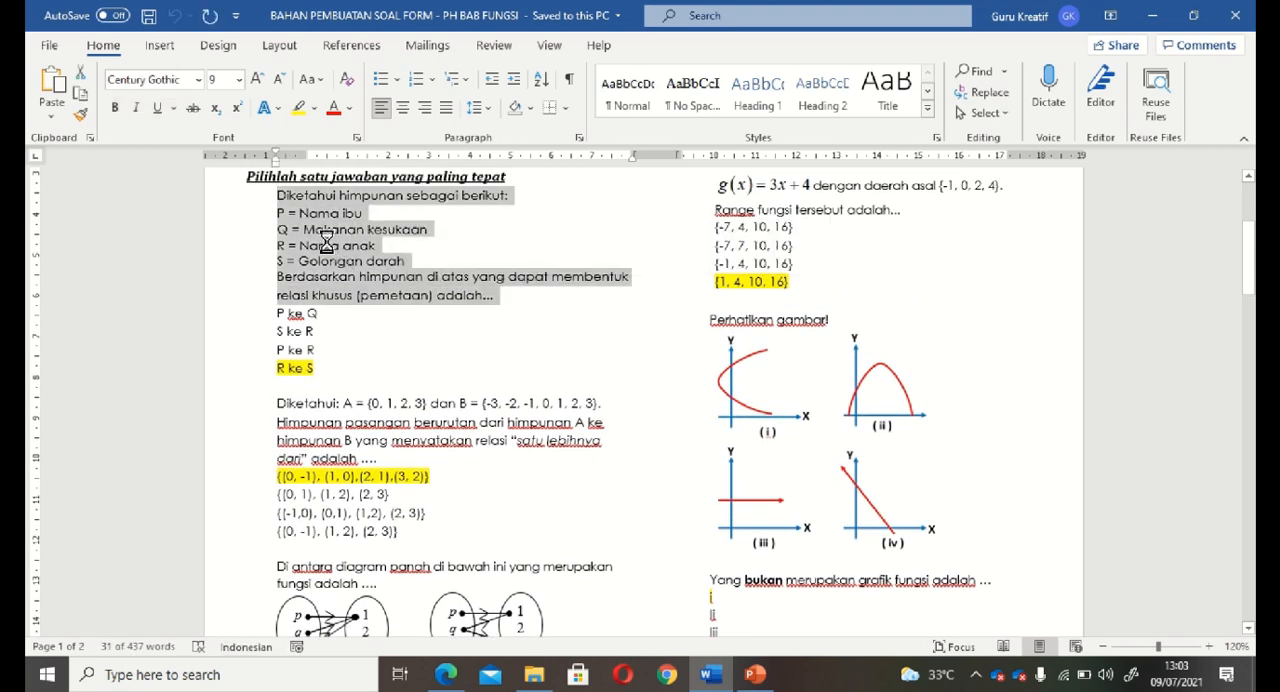
left_click(446, 674)
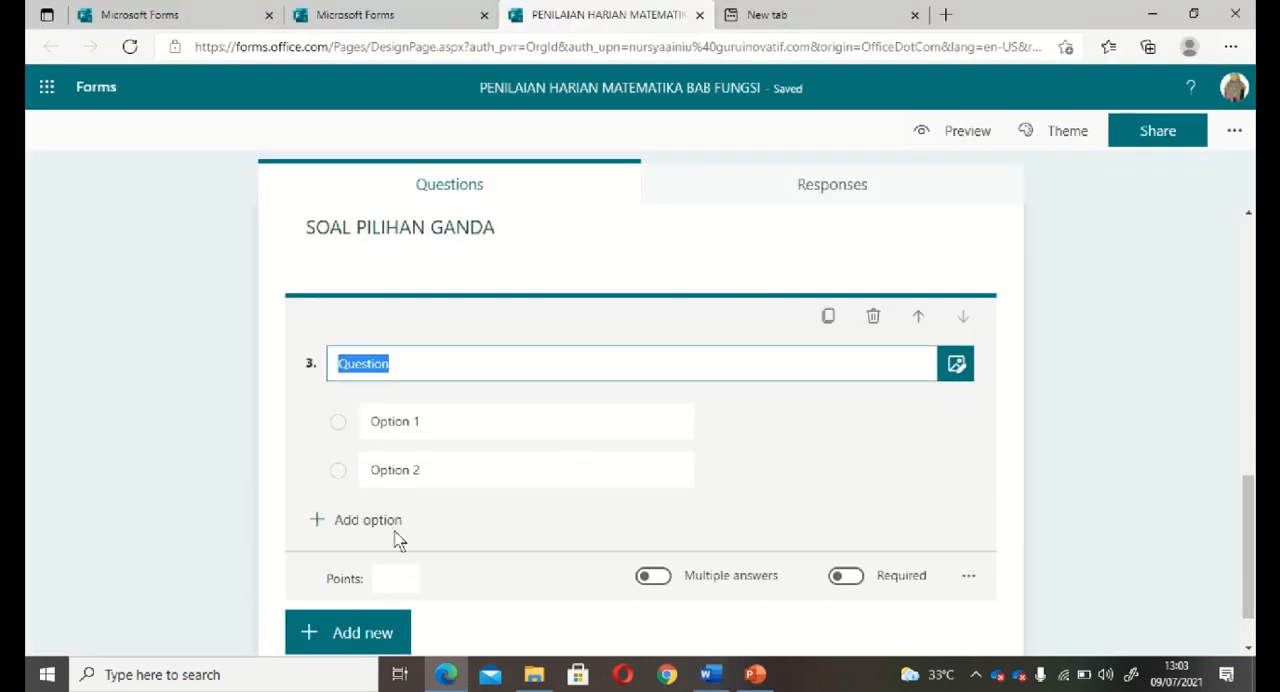
type("Diketahui himpunan sebagai berikut: P = Nama ibu Q = Makanan kesukaan R = Nama anak S = Golongan darah Berdasarkan himpunan di atasyang dapat membentuk relasi khusus (pemetaan) adalah...")
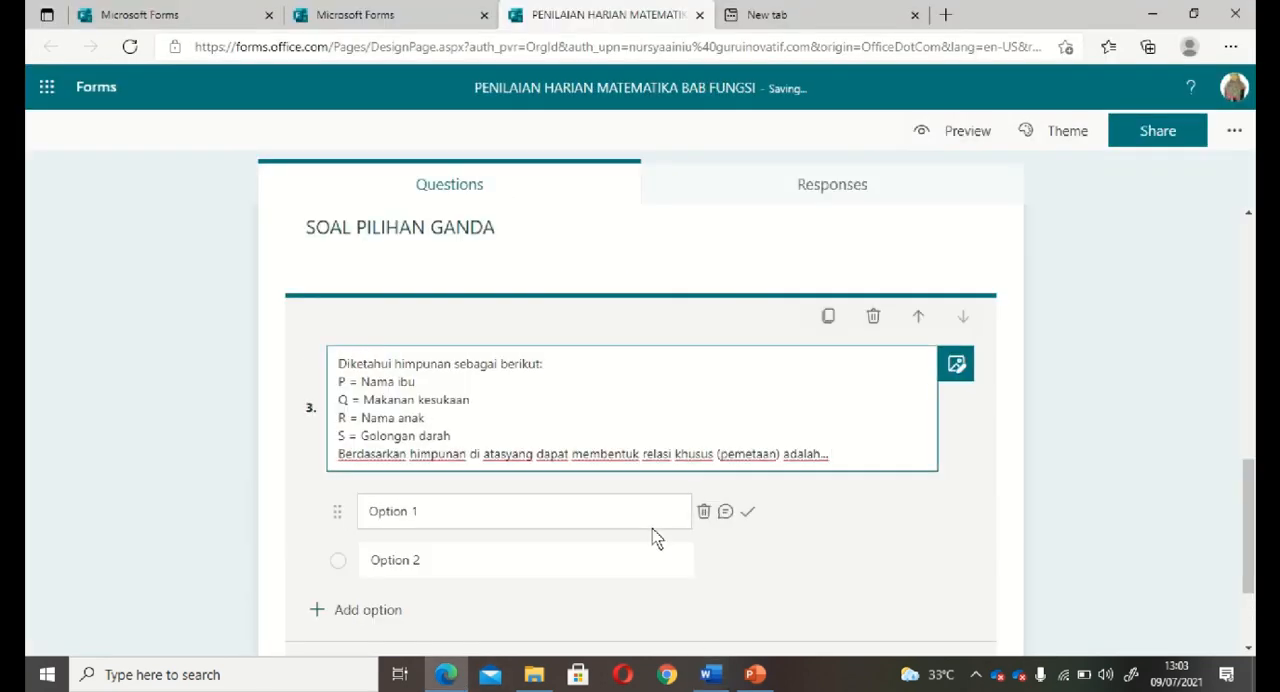
Copy the first question's four answers from Word into the Forms question as options: P ke Q, S ke R, P ke R and R ke S.
left_click(448, 675)
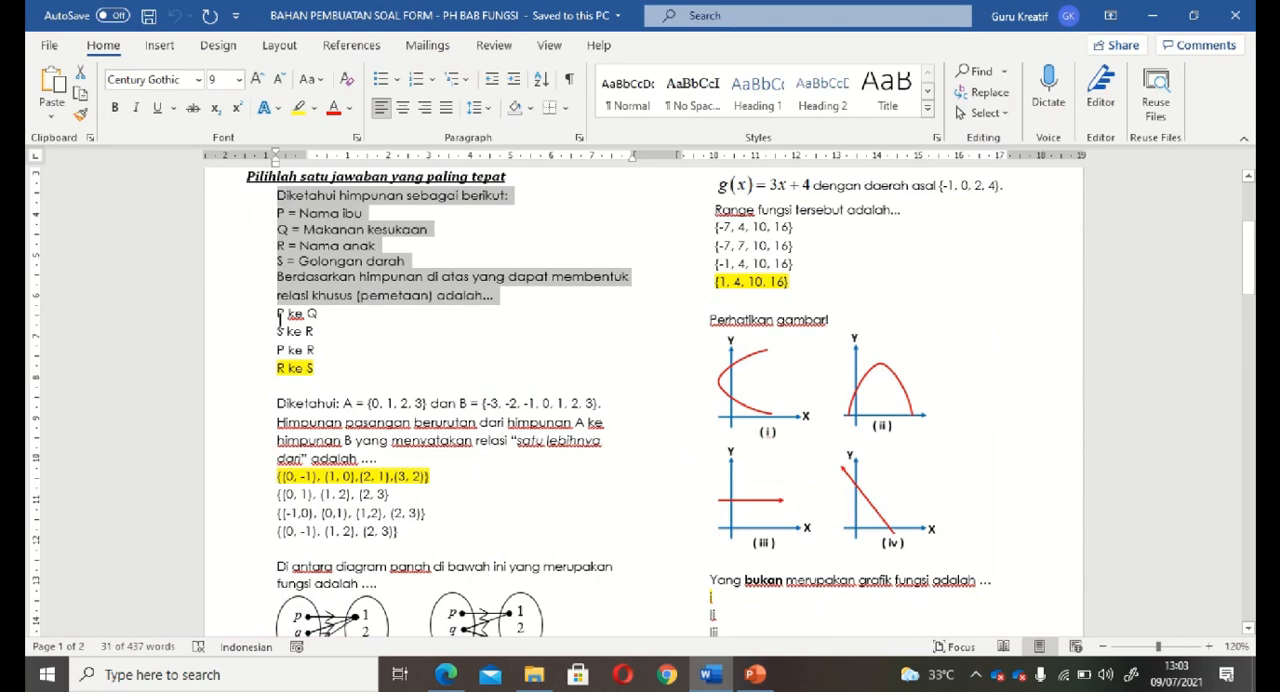
left_click_drag(278, 314, 312, 368)
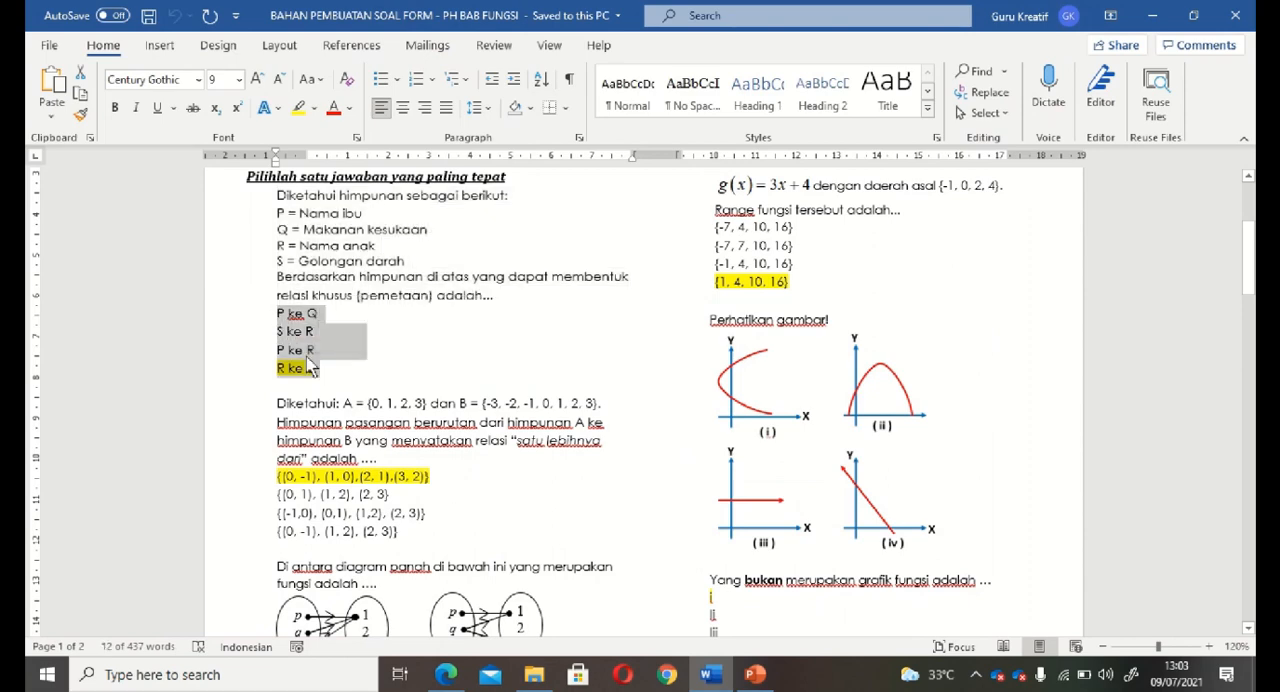
left_click(438, 664)
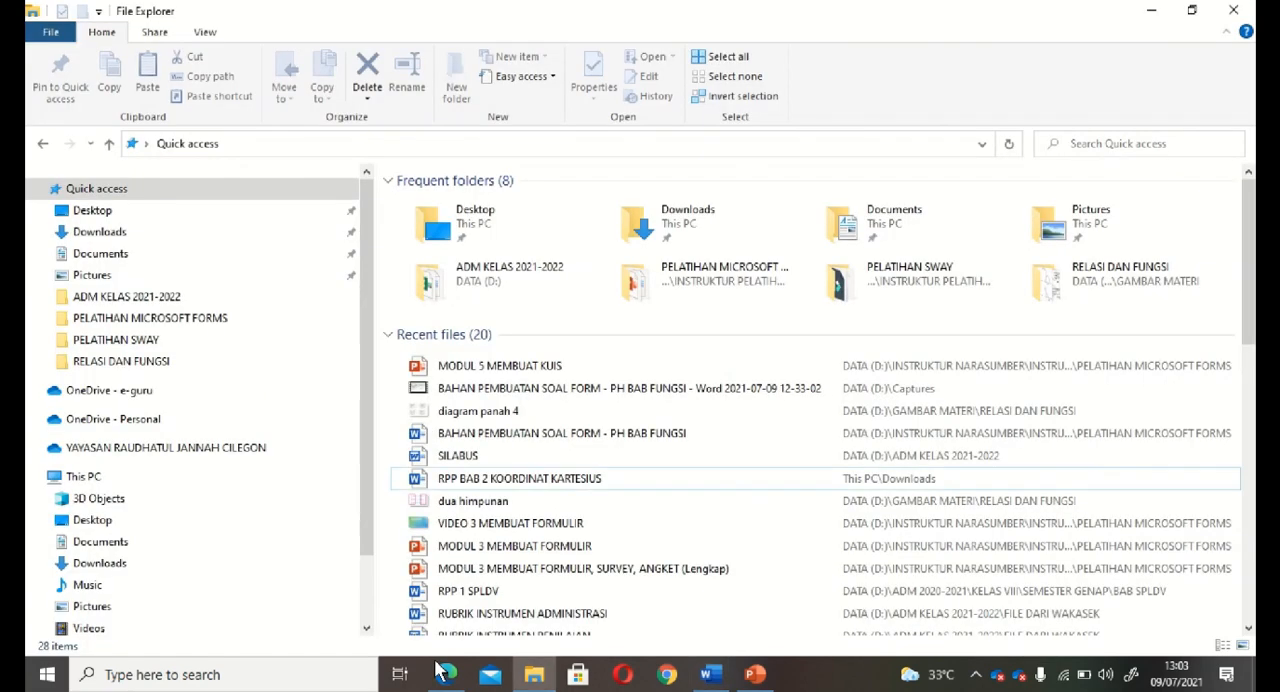
left_click(446, 675)
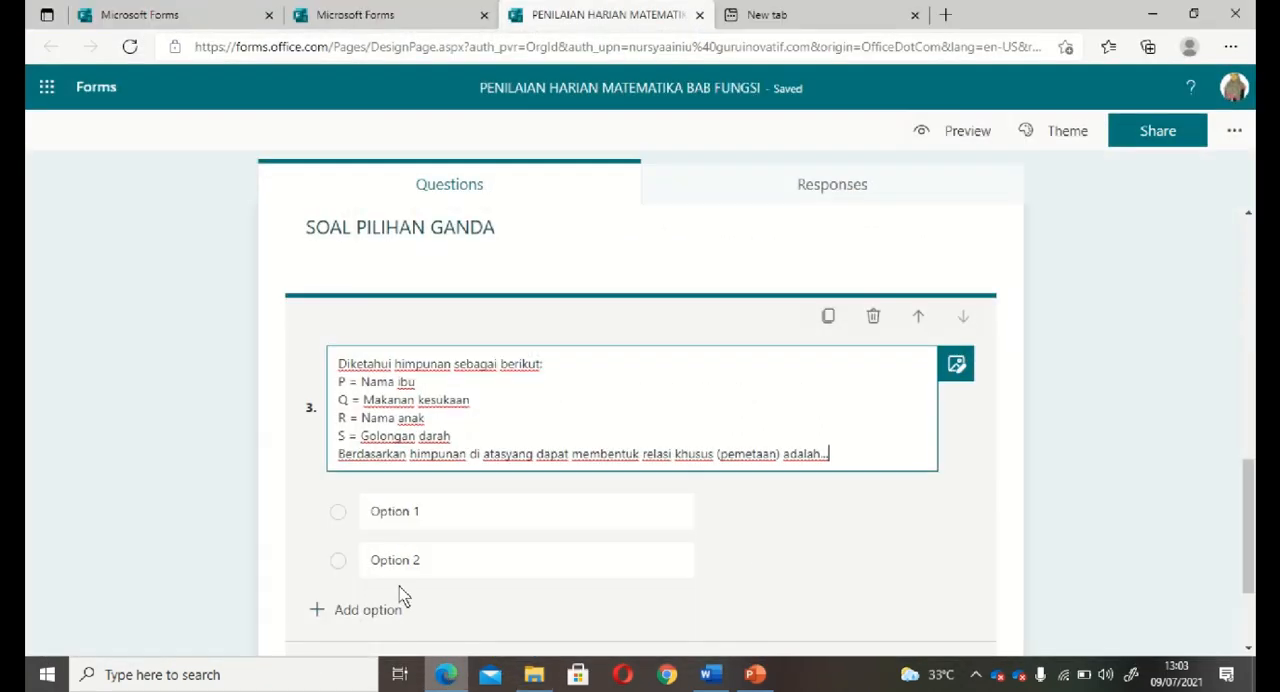
left_click(391, 515)
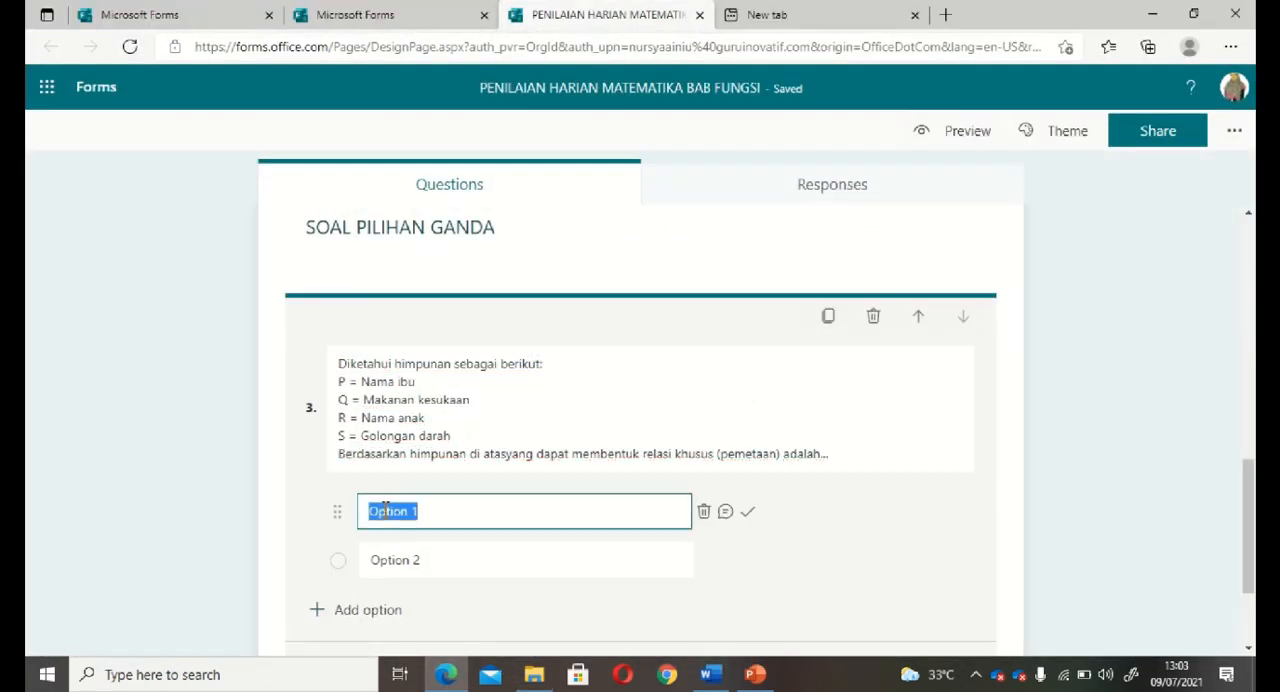
type("P ke Q")
left_click(851, 545)
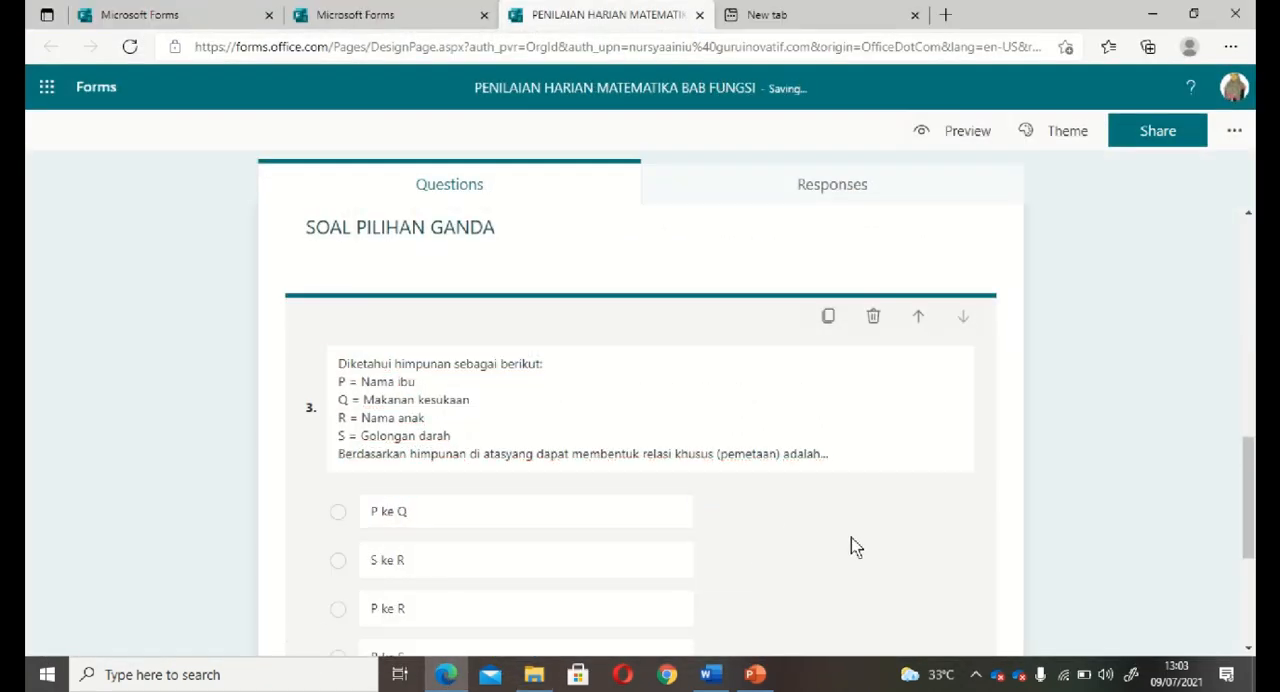
Delete the leftover Option 2 from question 3 and mark R ke S as the correct answer.
scroll(855, 547, "down", 1)
scroll(853, 545, "down", 2)
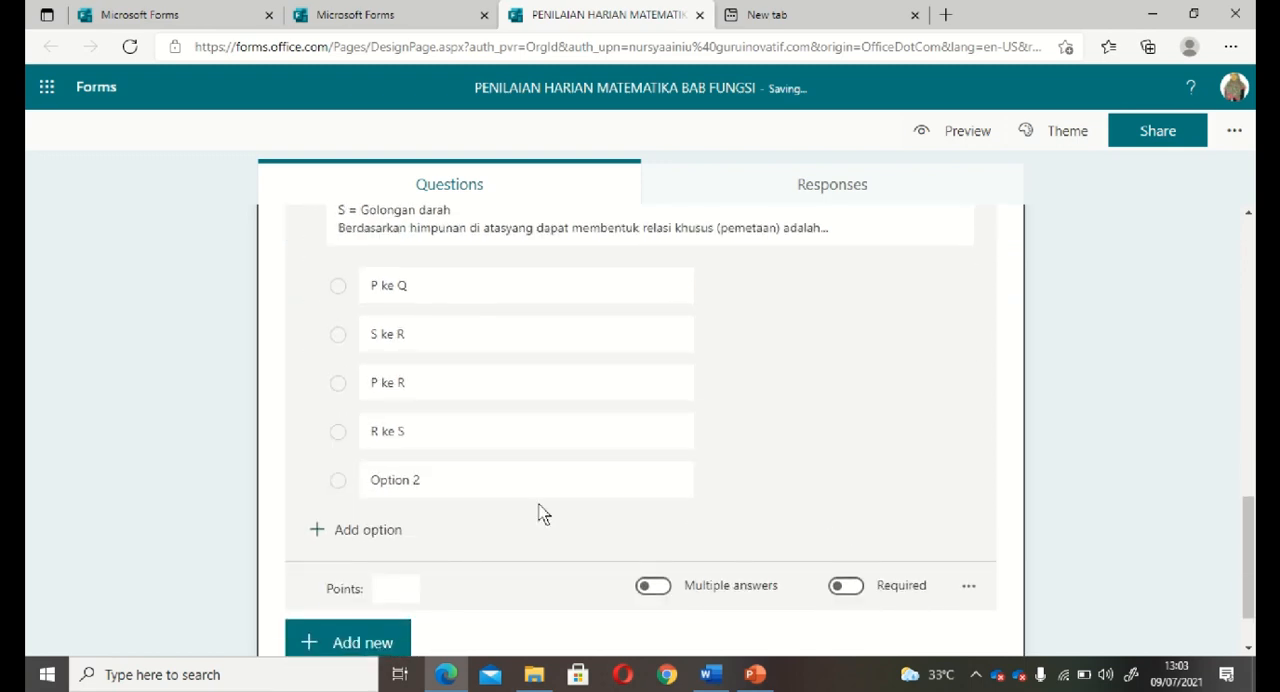
mouse_move(534, 500)
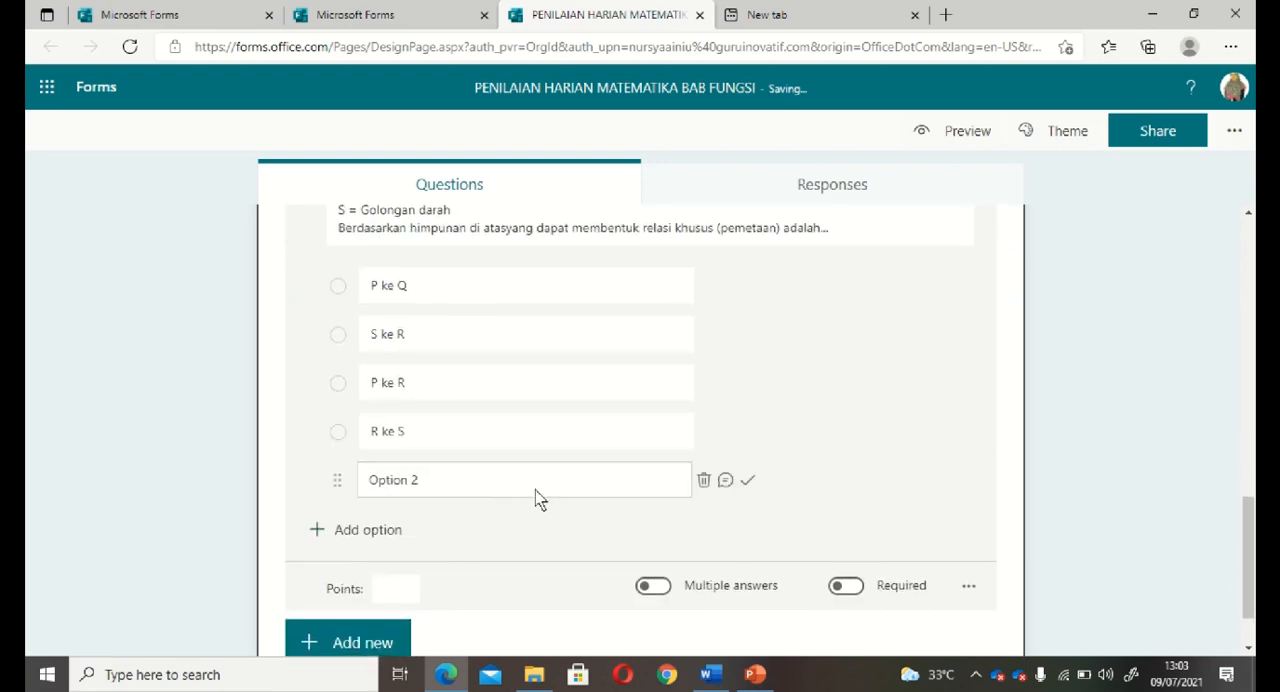
left_click(703, 483)
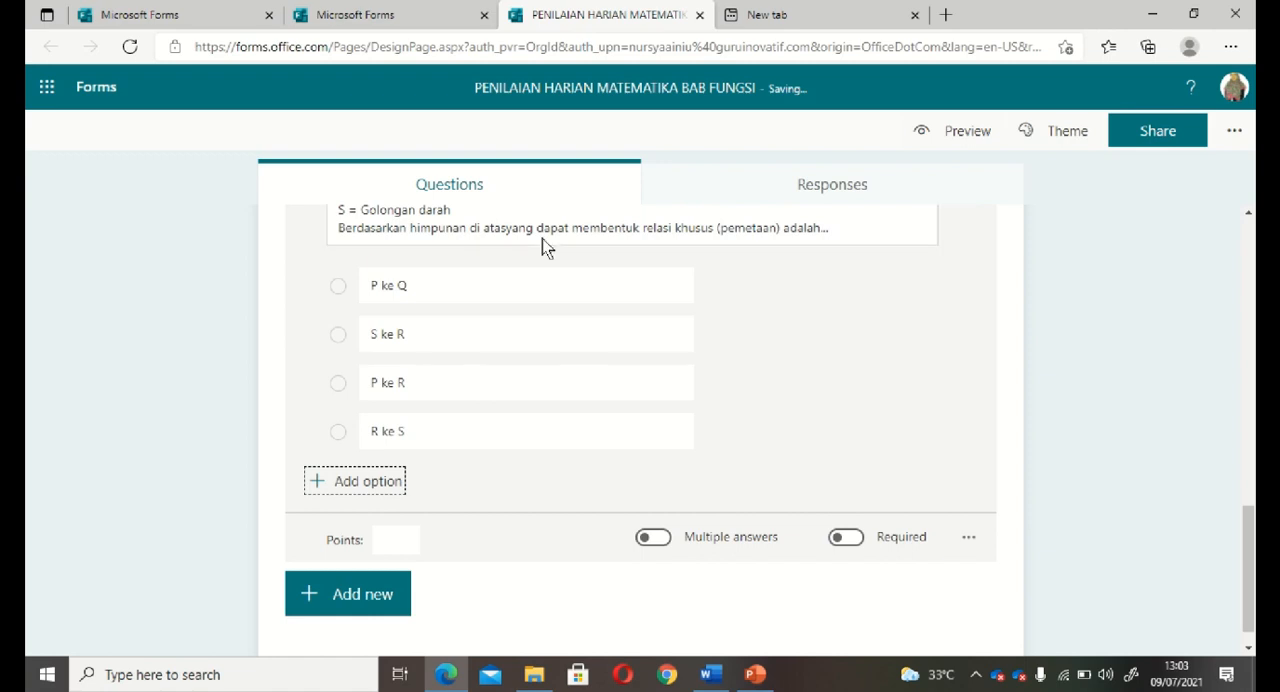
mouse_move(751, 431)
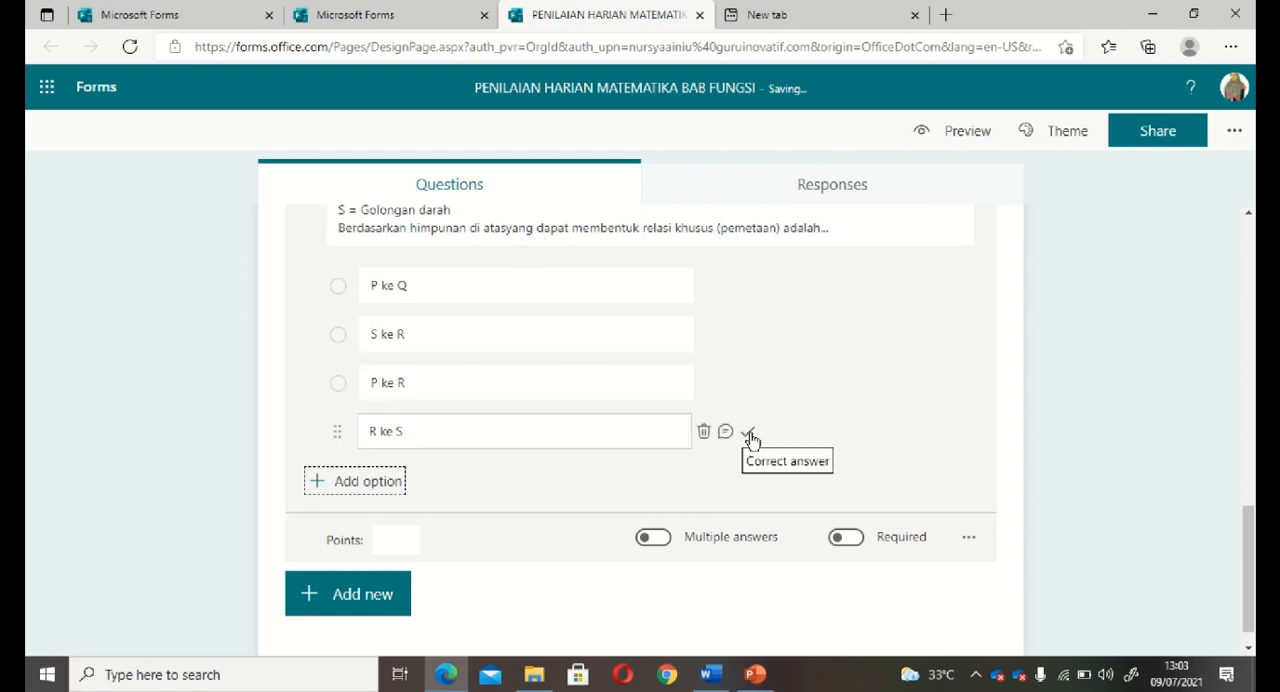
left_click(750, 435)
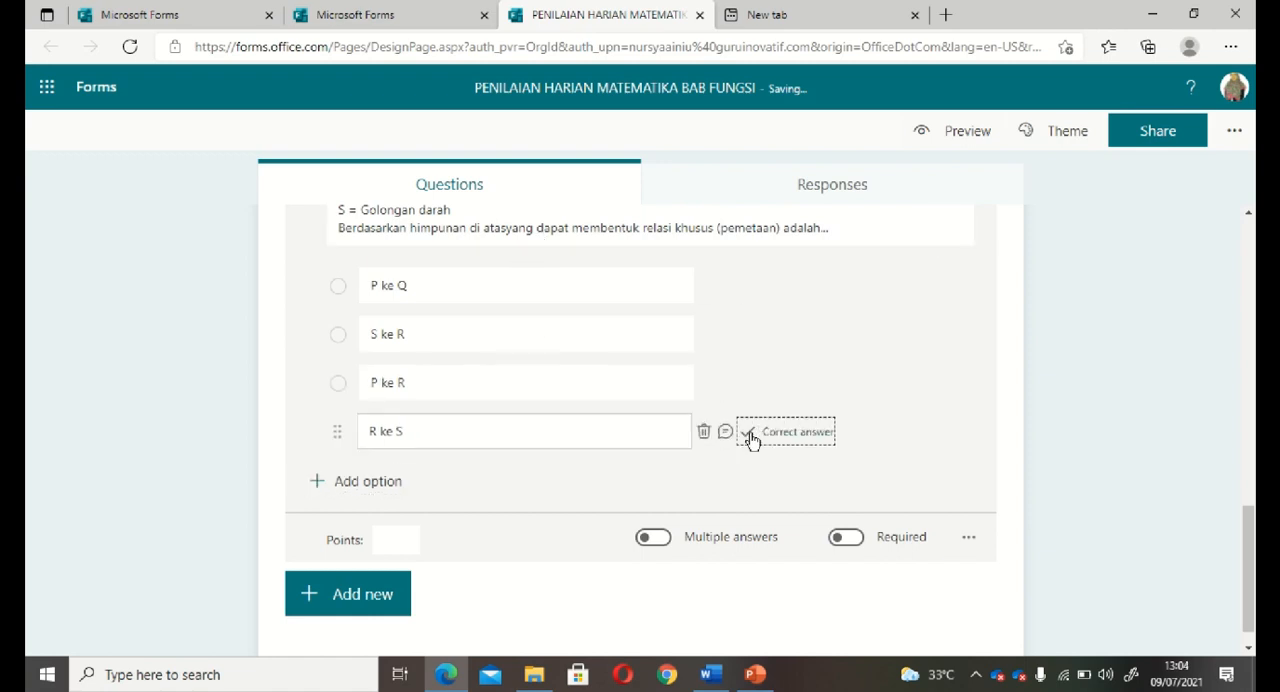
left_click(798, 442)
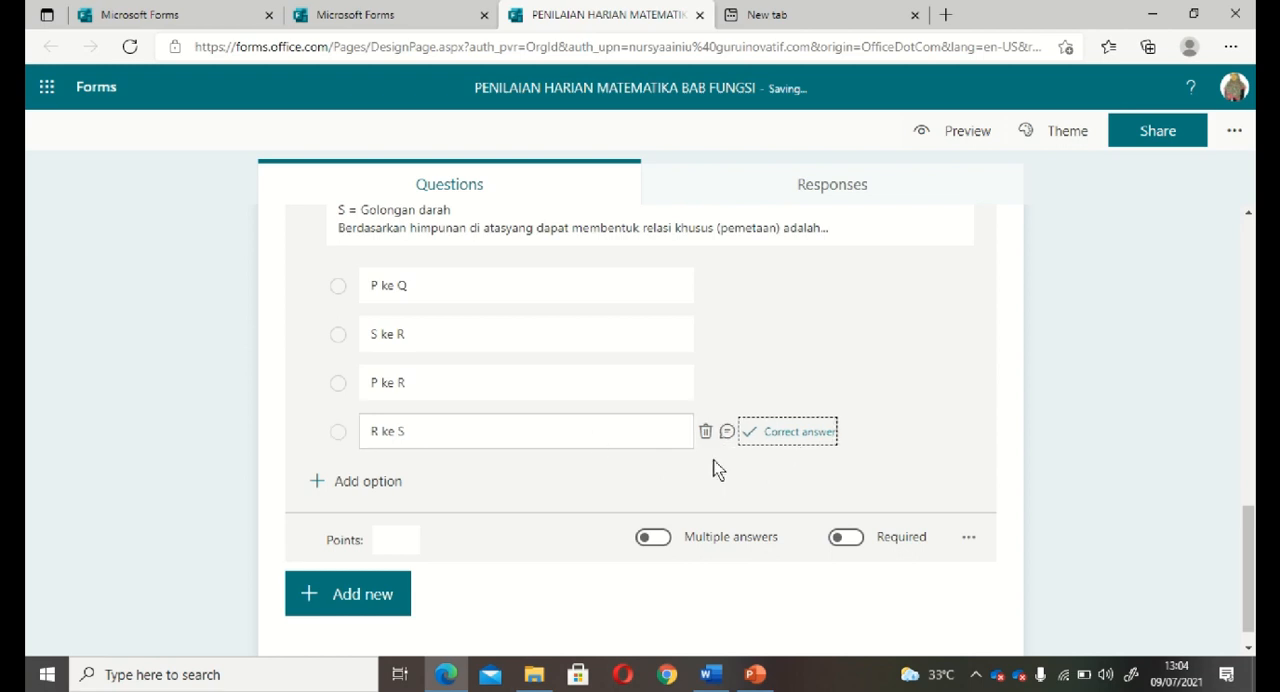
Give question 3 a score of 3 points and make it required.
left_click(392, 536)
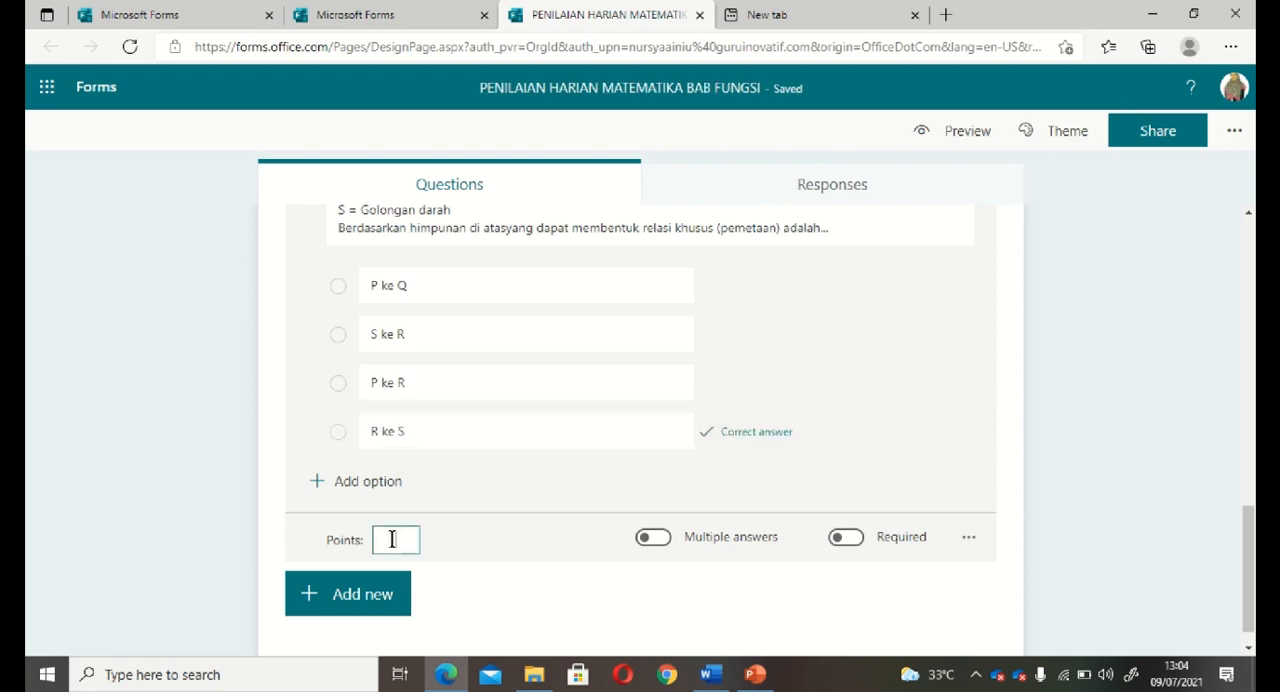
type("3")
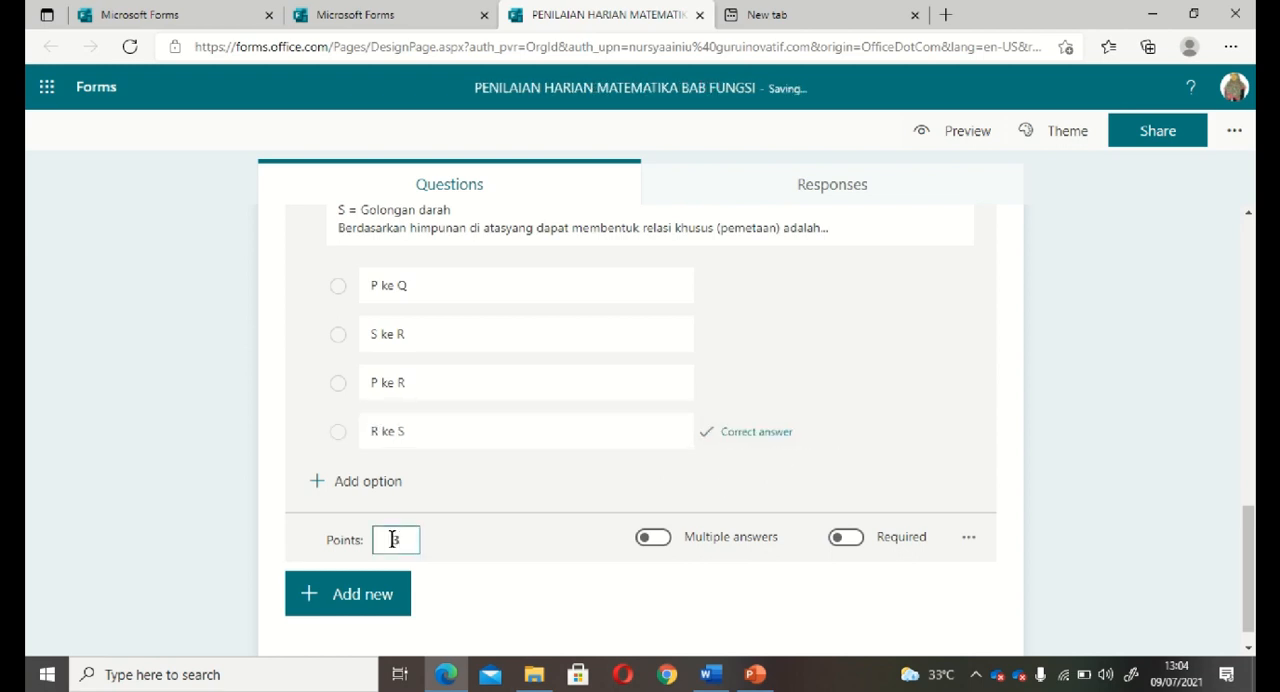
left_click(848, 540)
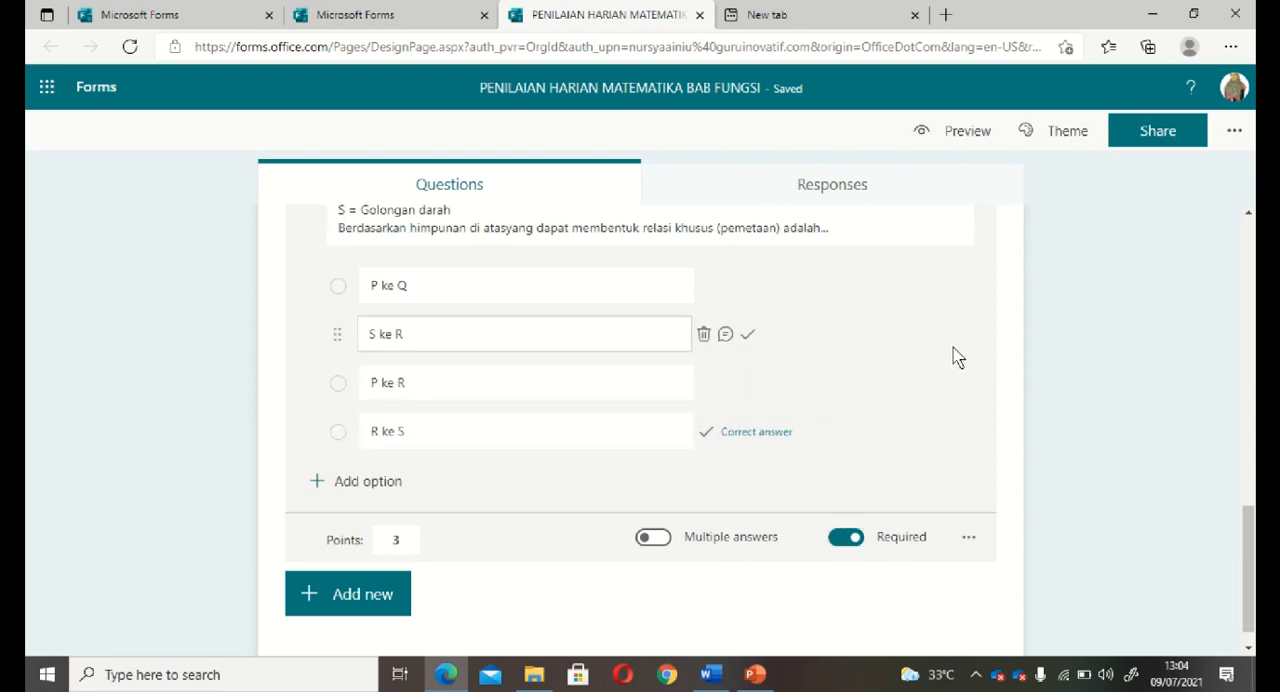
Add a choice question after question 3 and take a screen snip of the four graphs (i) to (iv) in the Word document.
left_click(379, 600)
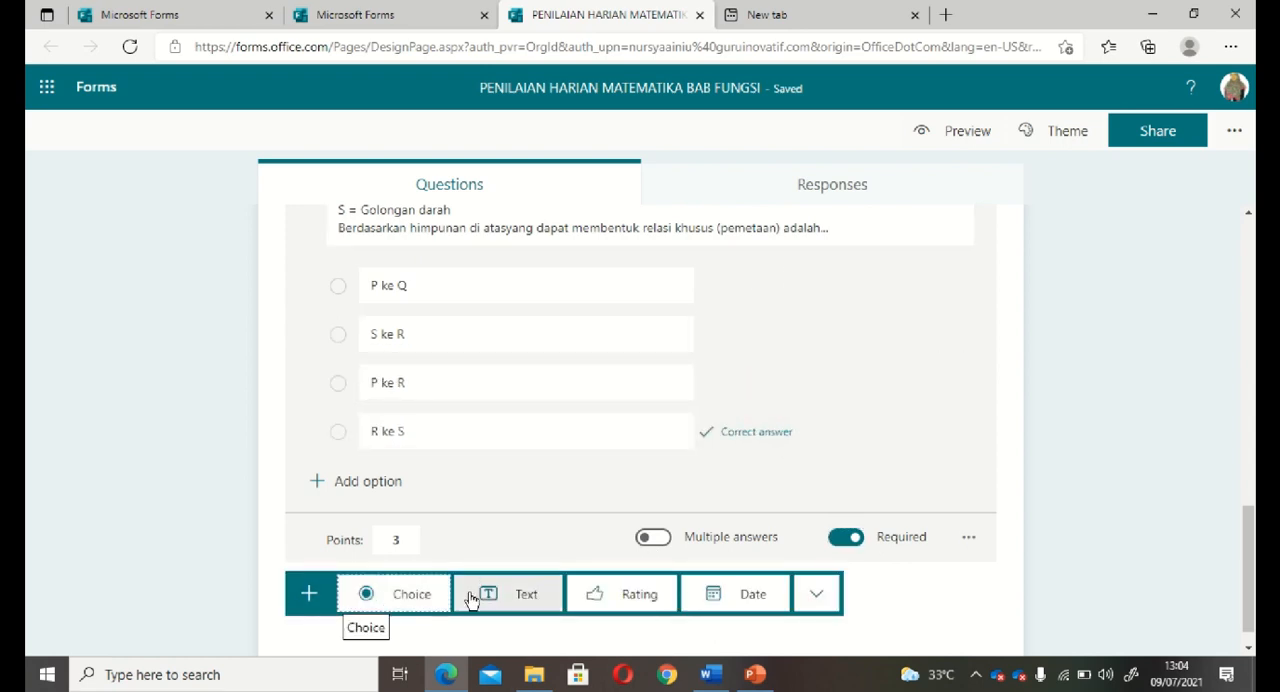
left_click(408, 594)
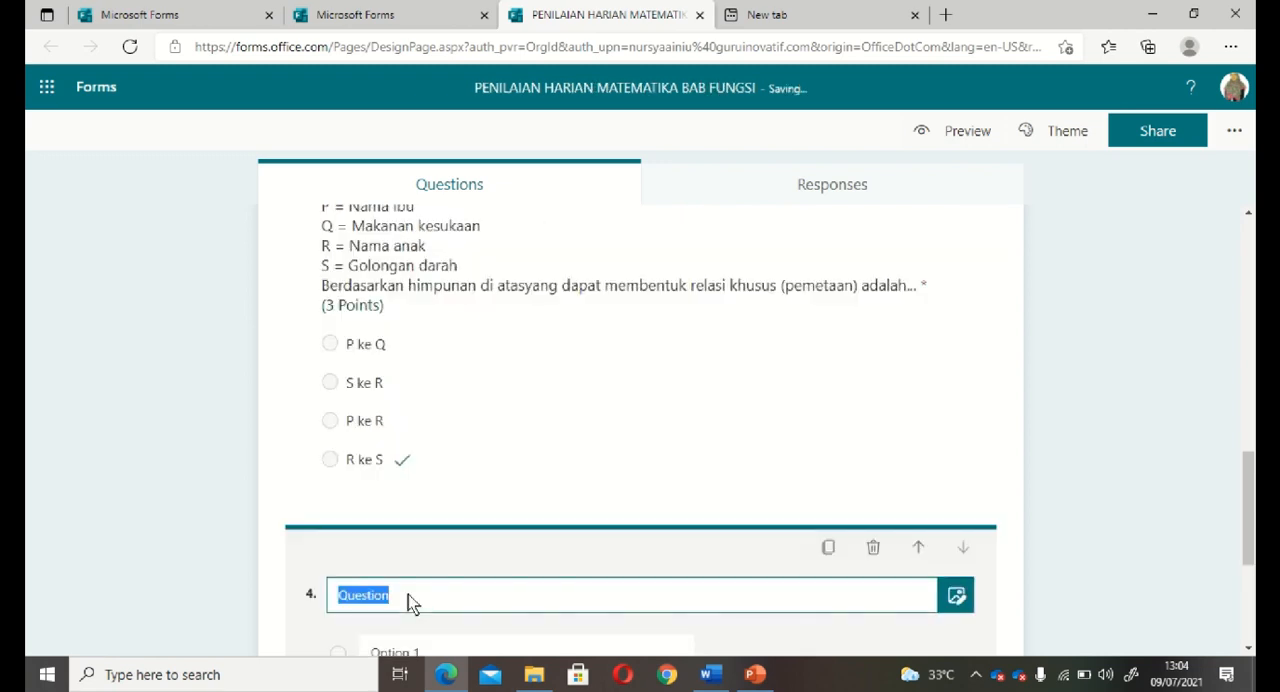
left_click(711, 675)
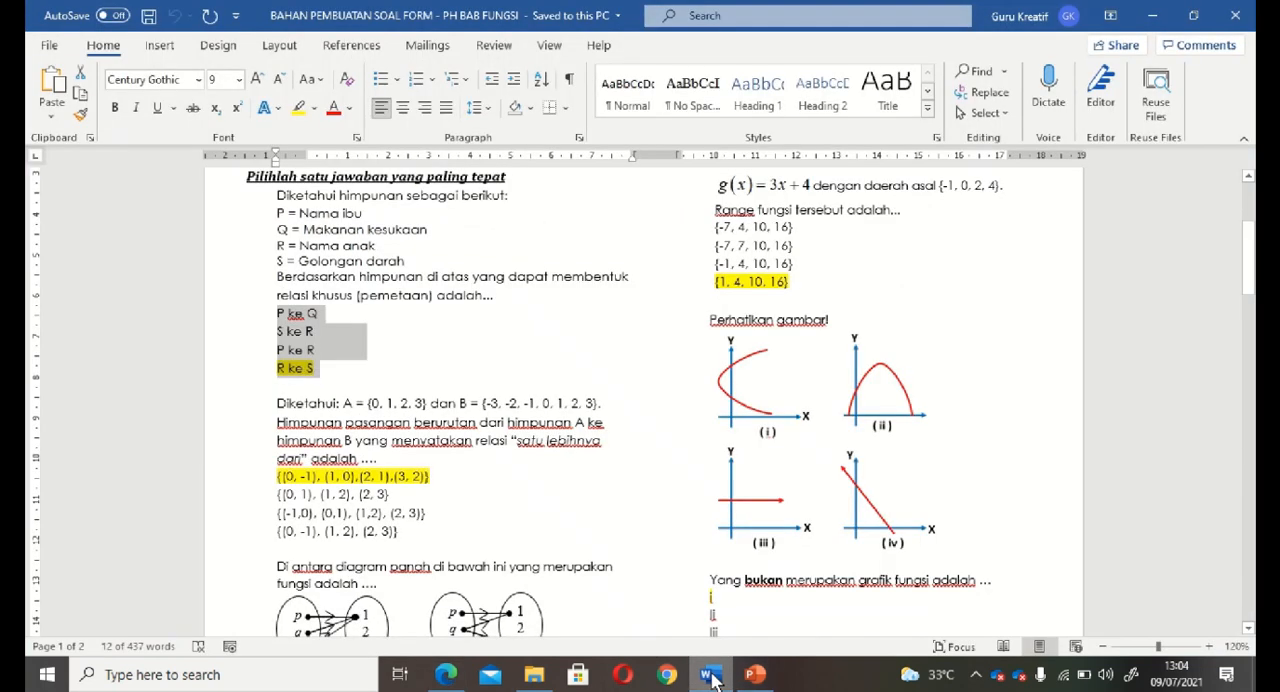
left_click(985, 399)
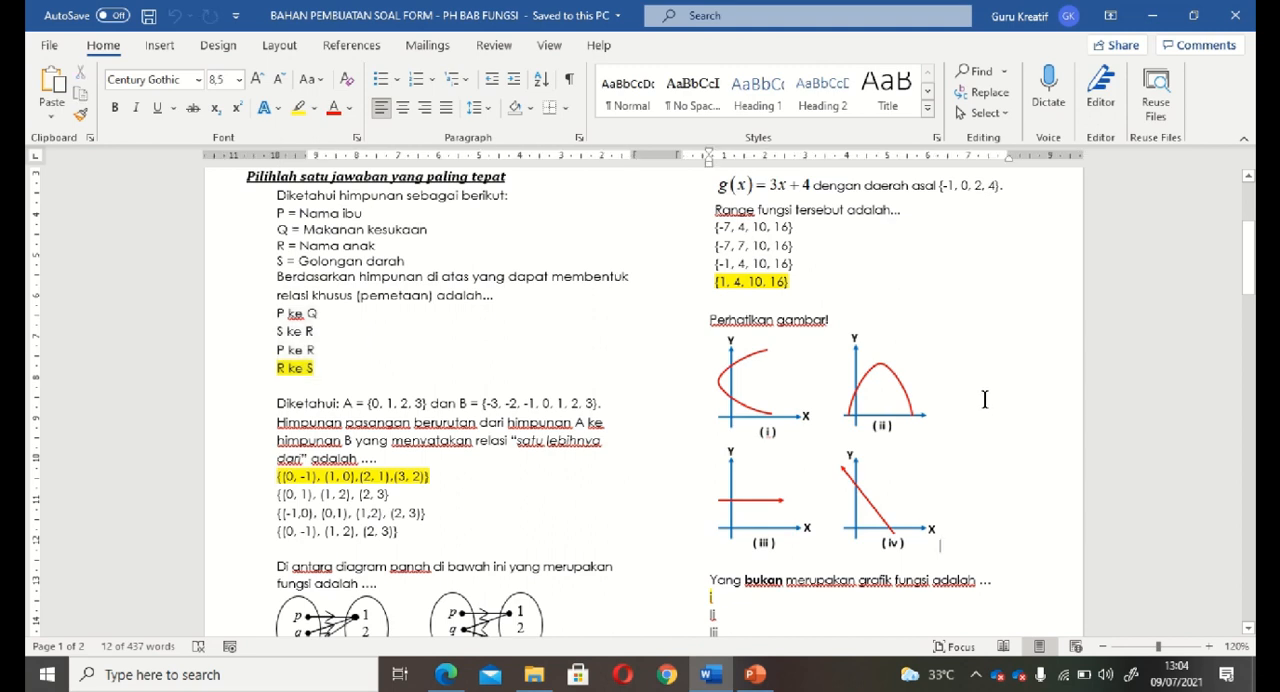
left_click(941, 273)
scroll(941, 273, "up", 2)
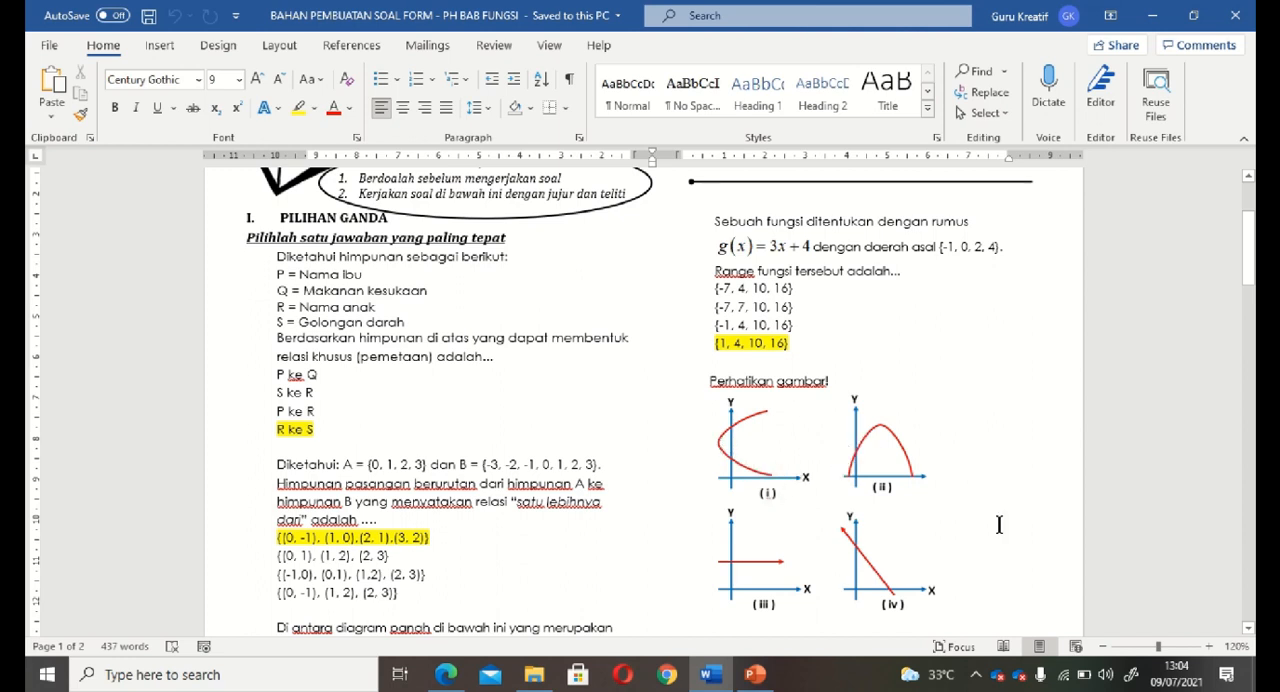
key("super+shift+s")
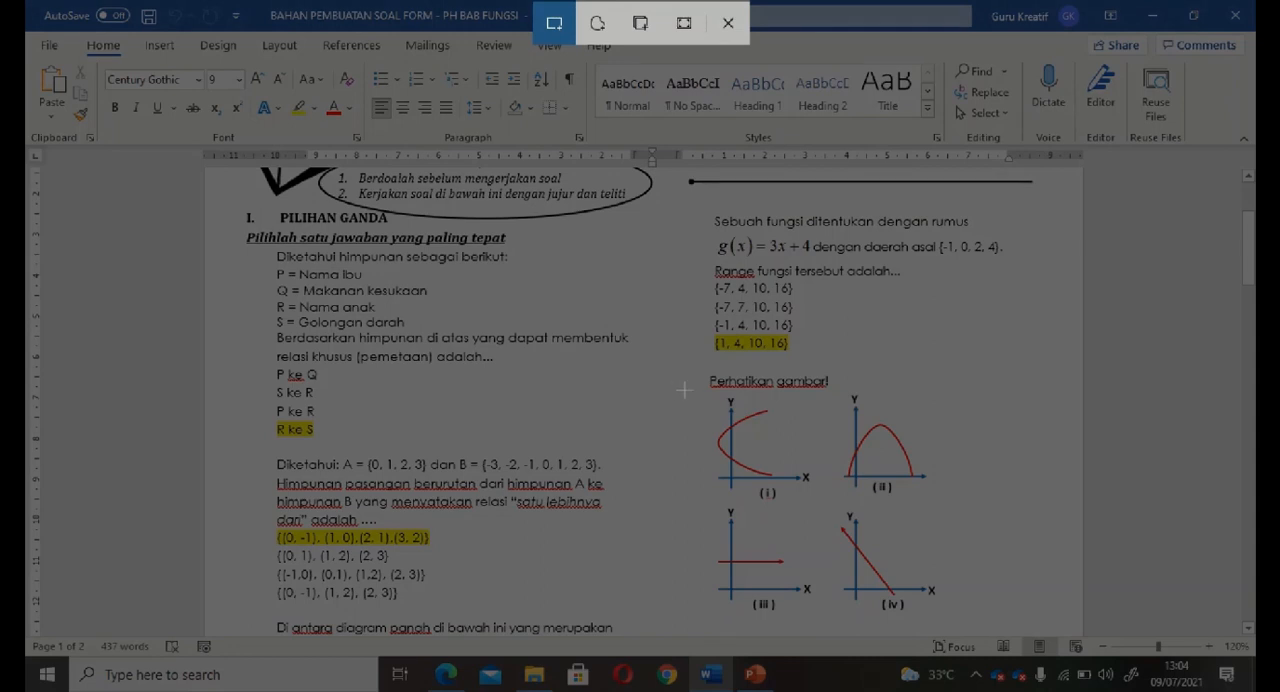
mouse_move(693, 391)
left_mouse_down()
mouse_move(744, 510)
mouse_move(975, 627)
mouse_move(958, 617)
left_mouse_up()
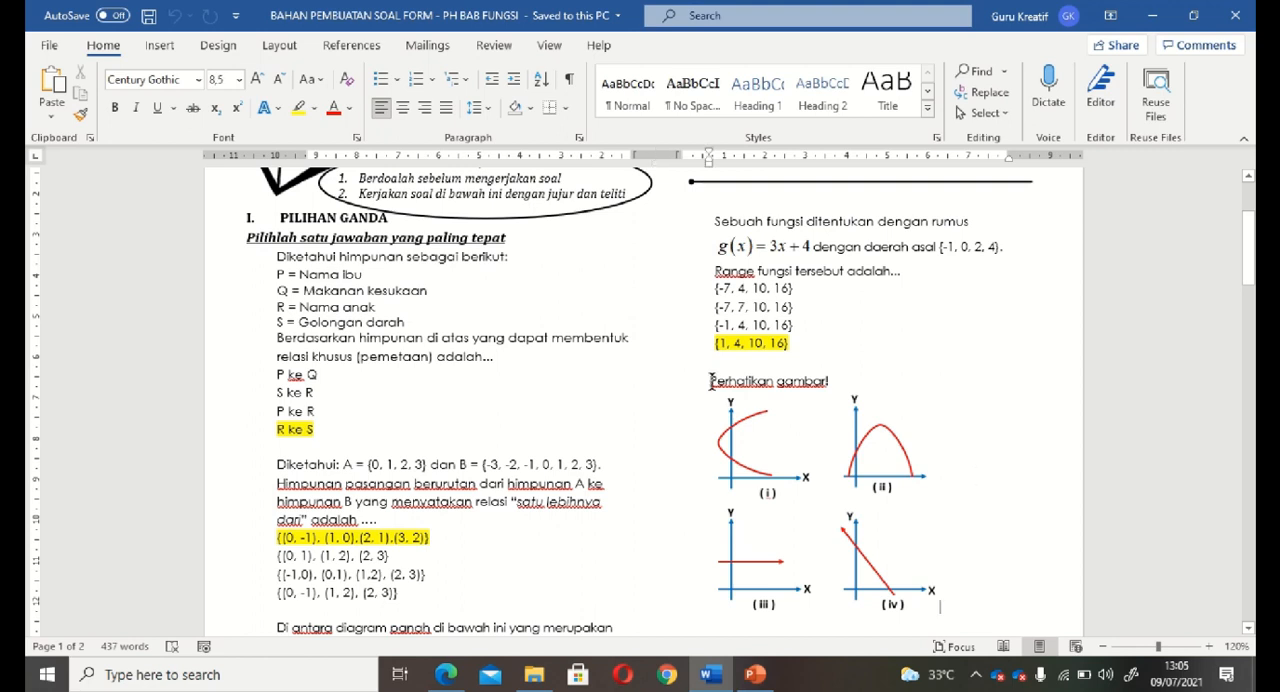
Look over the "Perhatikan gambar!" question and its answer options in Word, and return to the blank question 4 in Microsoft Forms.
left_click_drag(708, 380, 828, 382)
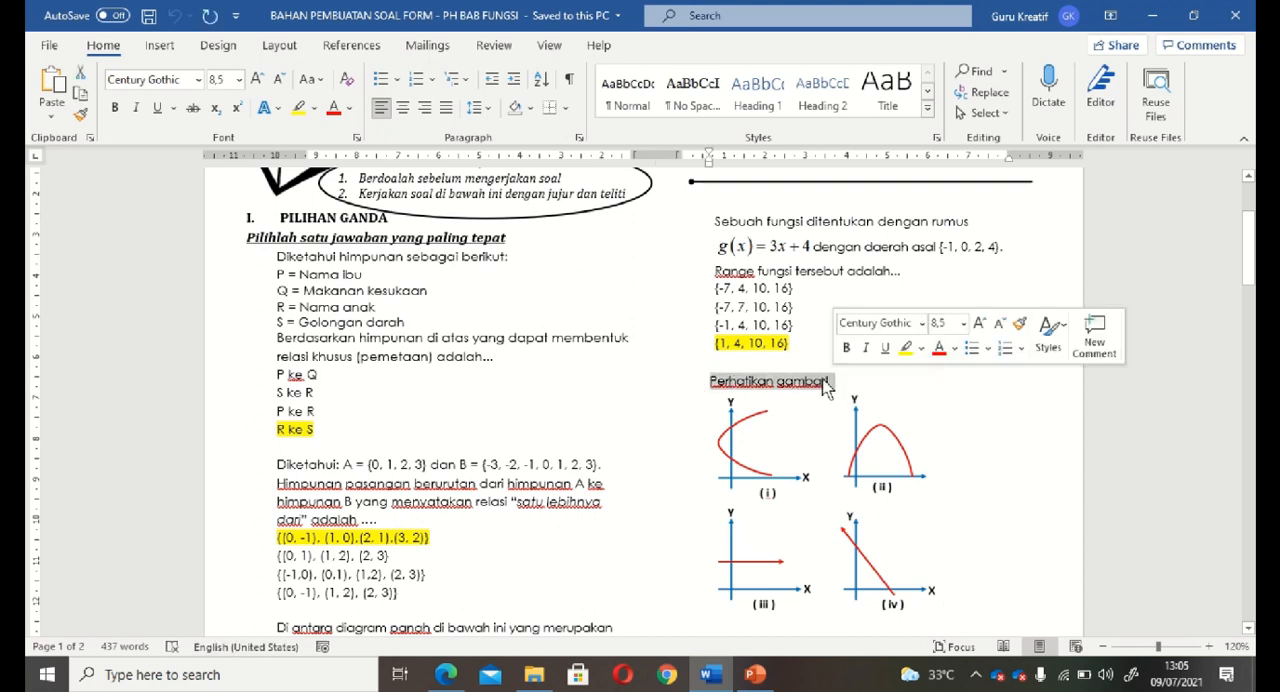
left_click(961, 432)
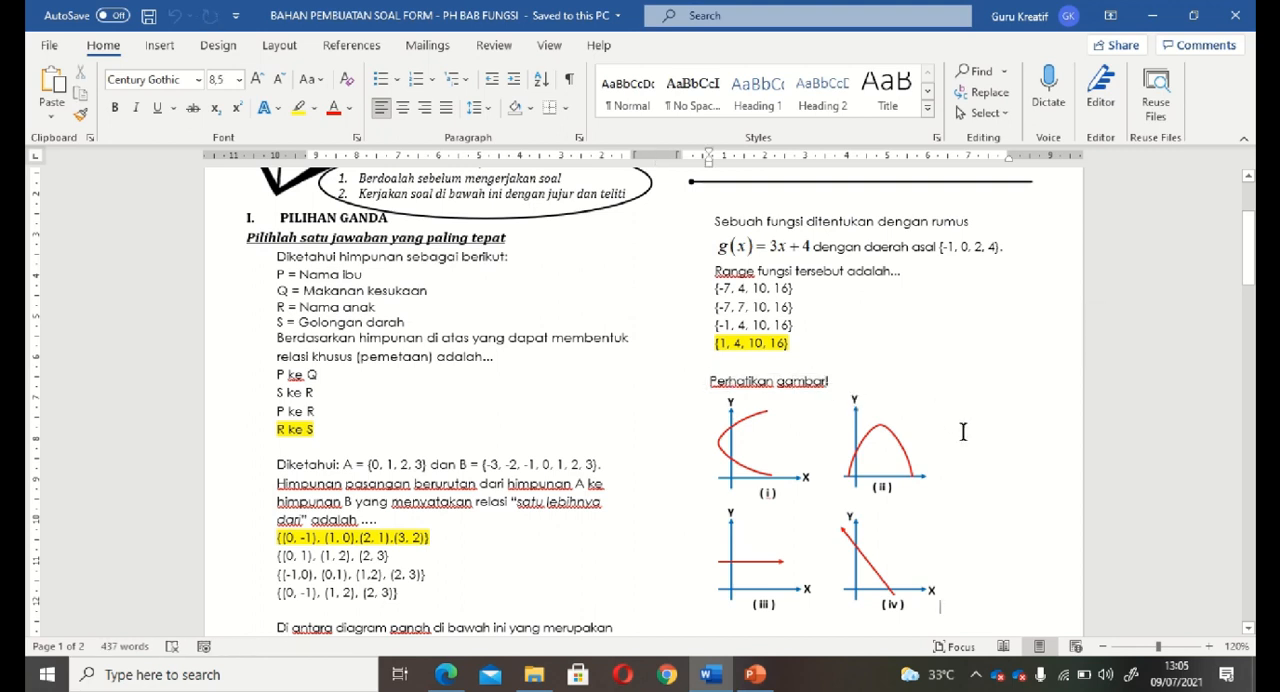
scroll(962, 432, "down", 3)
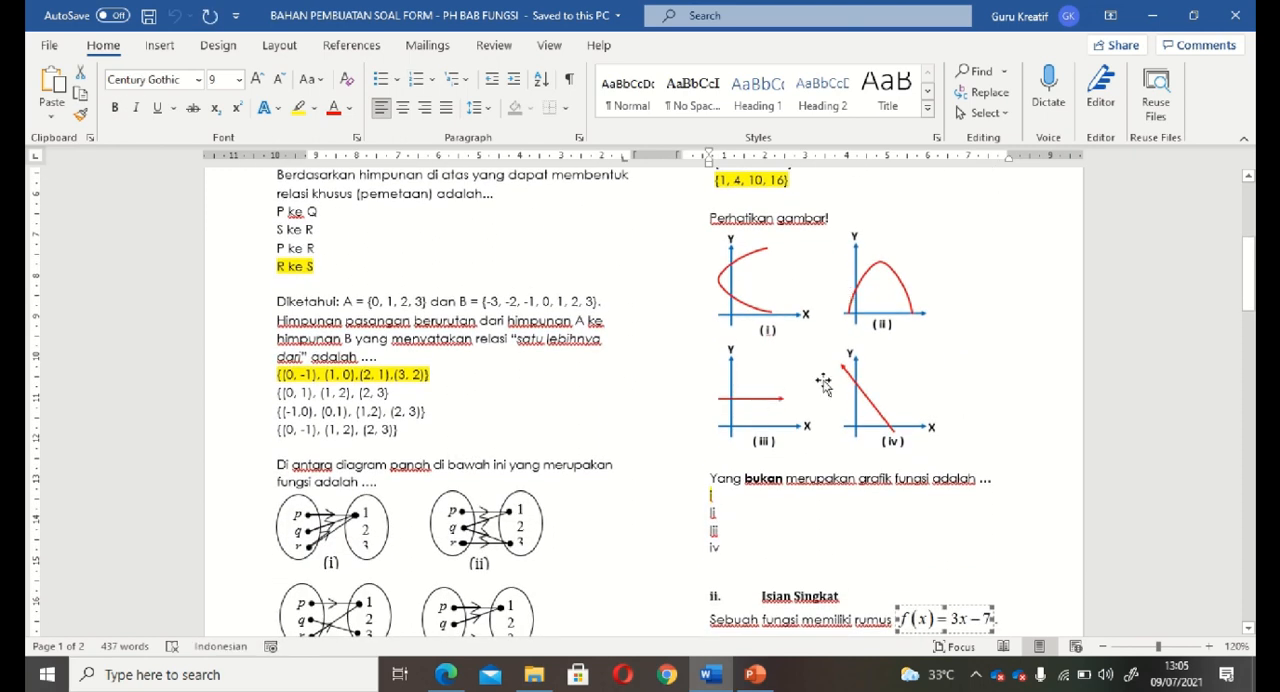
left_click(446, 674)
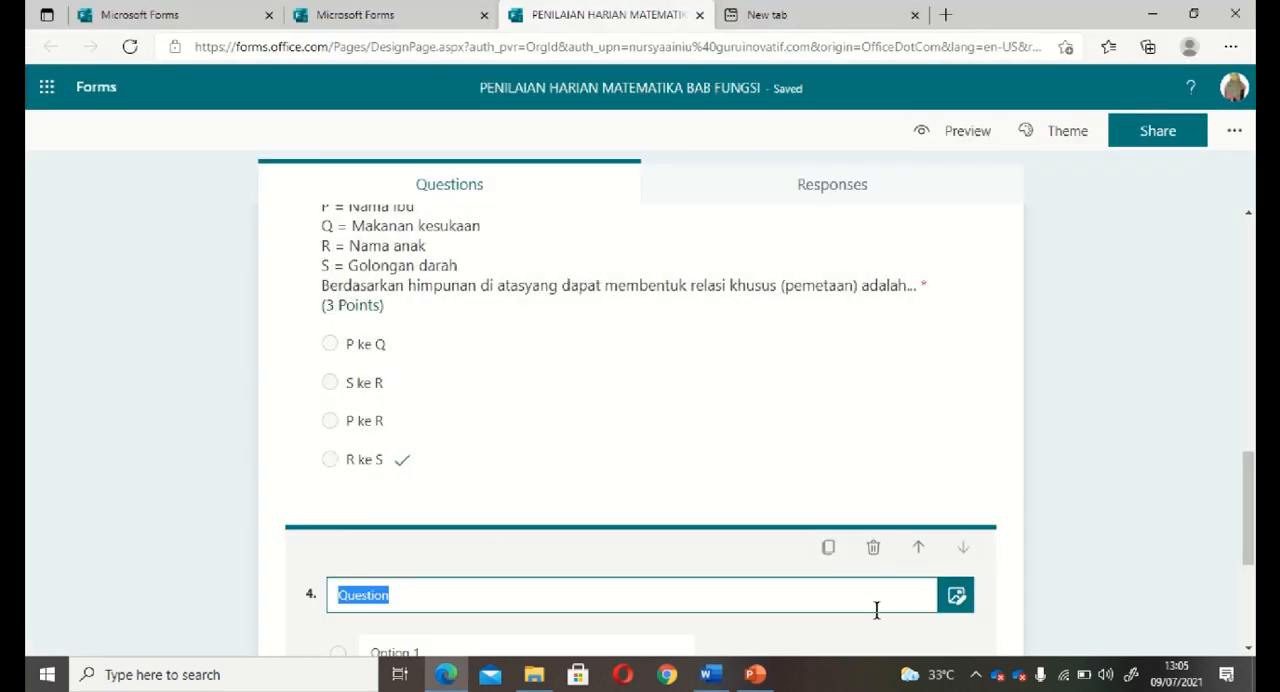
left_click(888, 640)
scroll(890, 640, "down", 1)
scroll(890, 635, "down", 1)
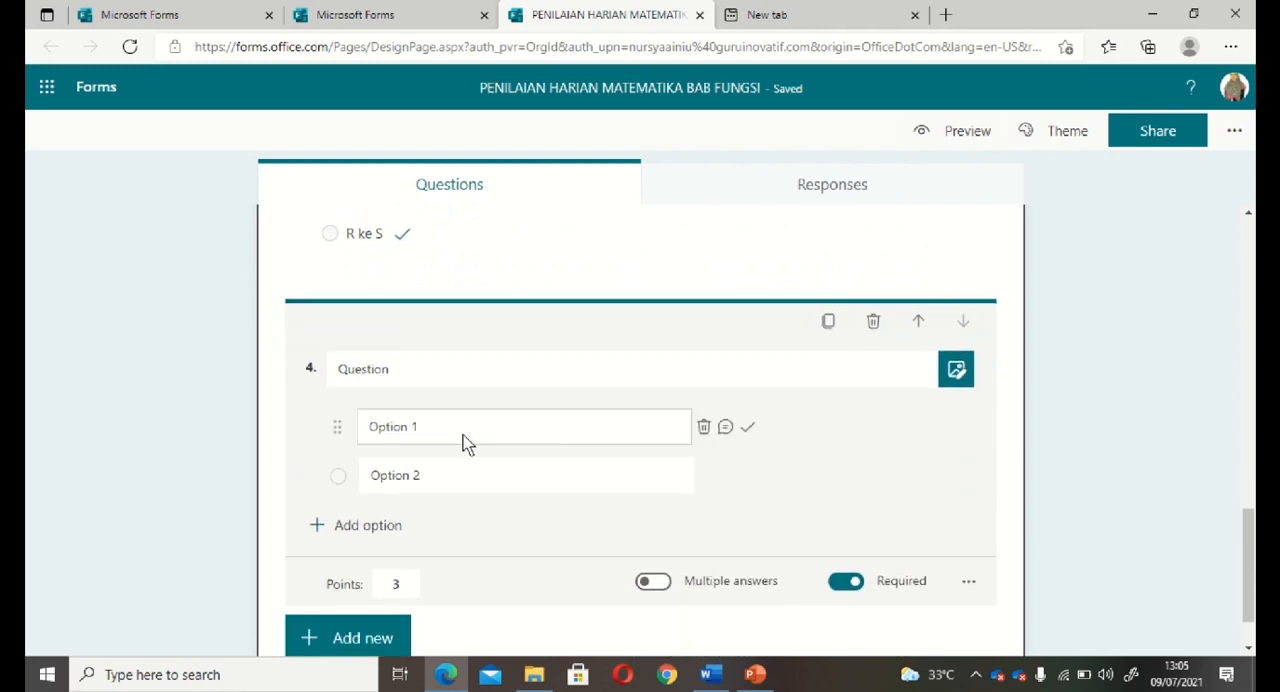
Replace the placeholder text of question 4 with "Perhatikan gambar!".
left_click(355, 375)
double_click(355, 375)
type("Perhatikan gambar!")
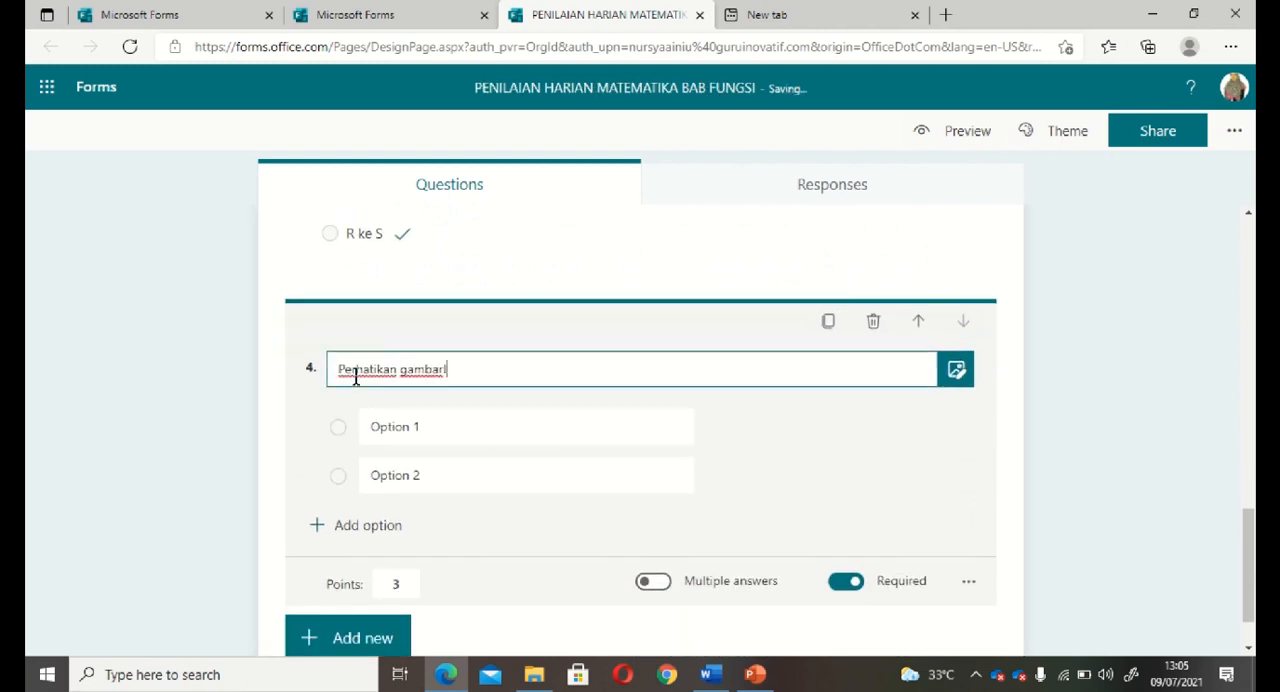
Attach the image file "grafik fungsi dan bukan fungsi 2" from the RELASI DAN FUNGSI folder to question 4.
left_click(956, 369)
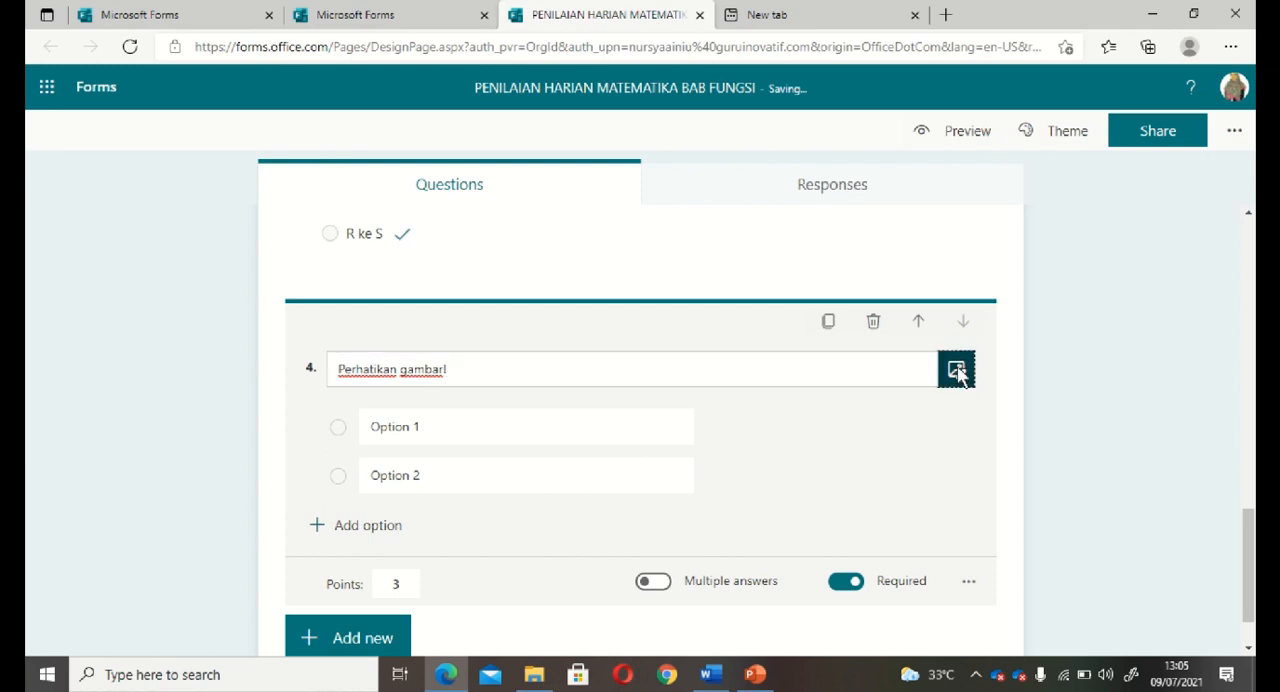
left_click(990, 250)
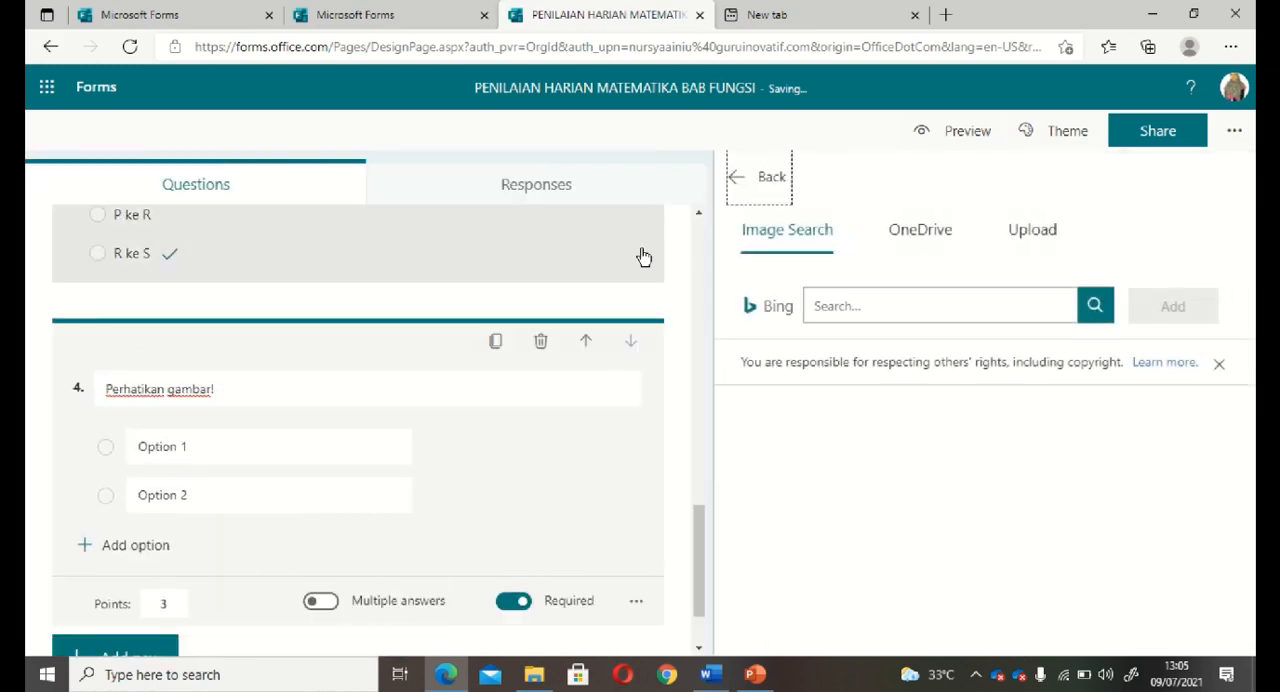
left_click(1042, 236)
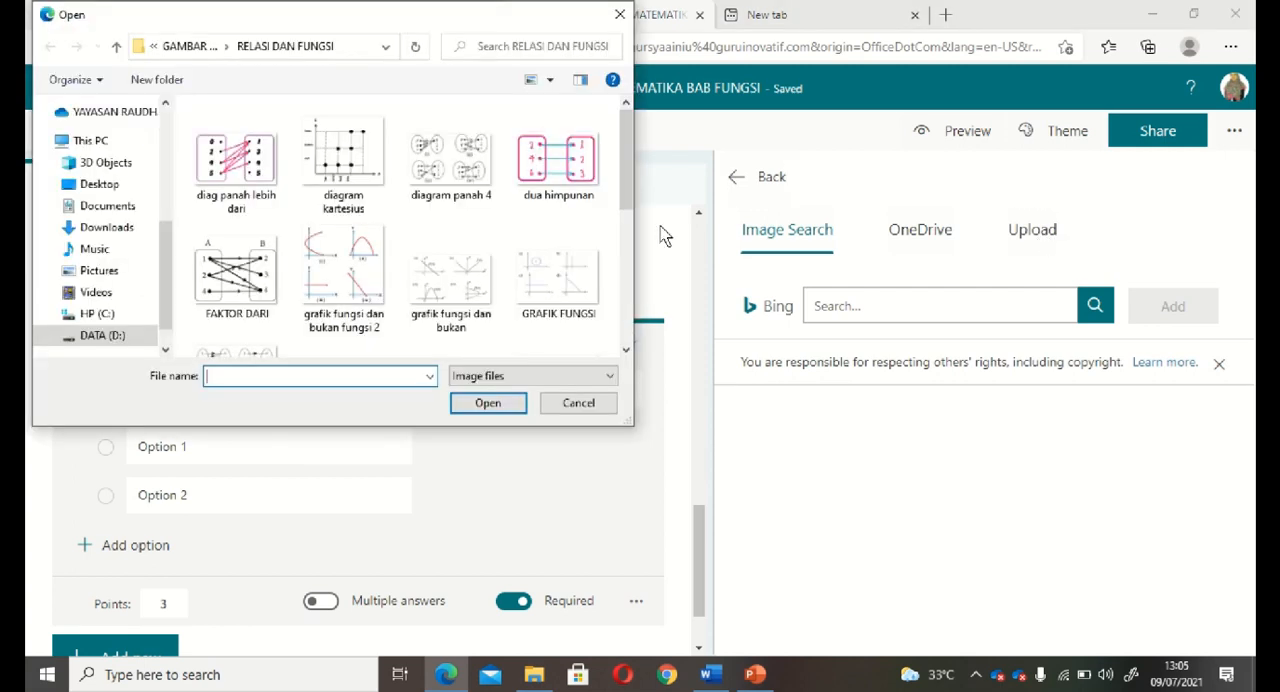
left_click(338, 278)
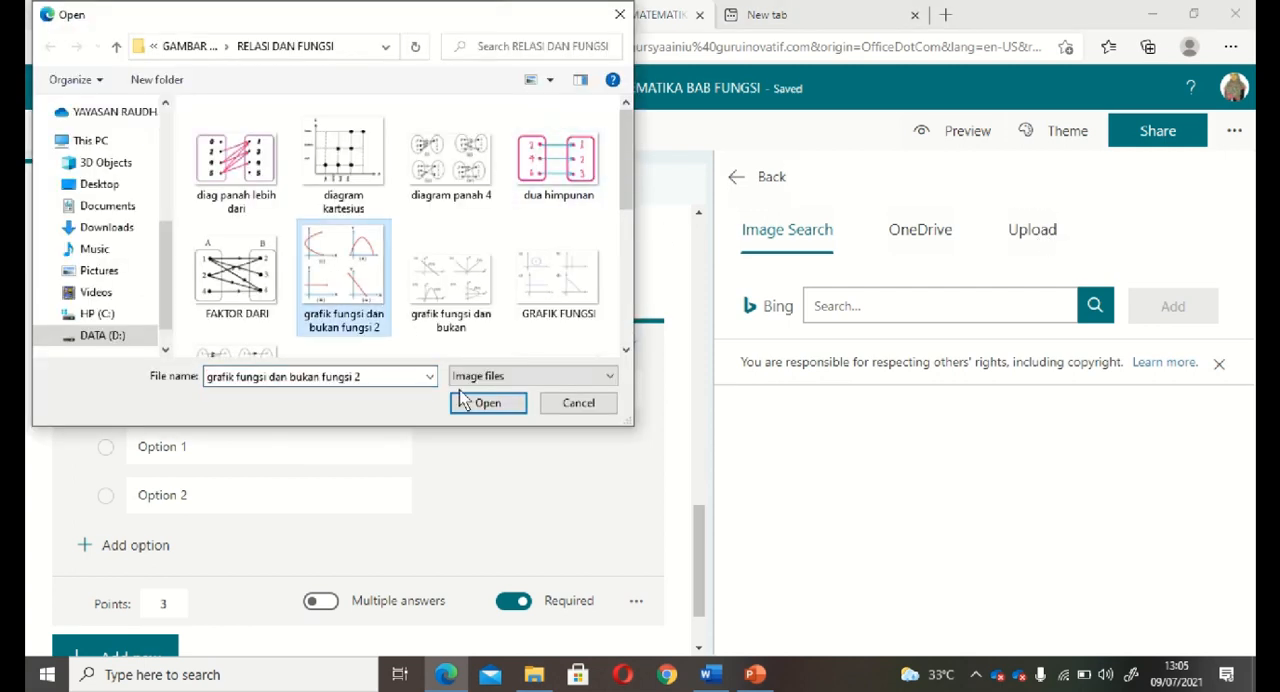
left_click(487, 404)
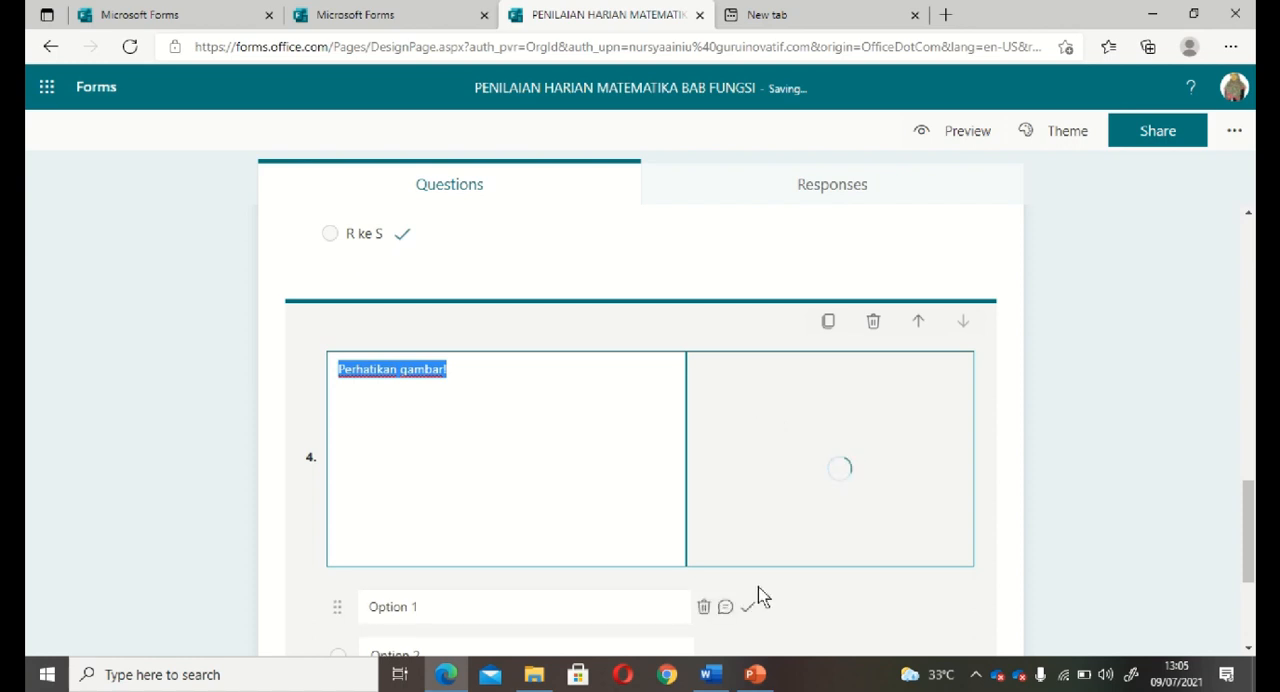
Copy the answer choices i to iv from the Word document and paste them as the options of question 4 in the form.
left_click(710, 674)
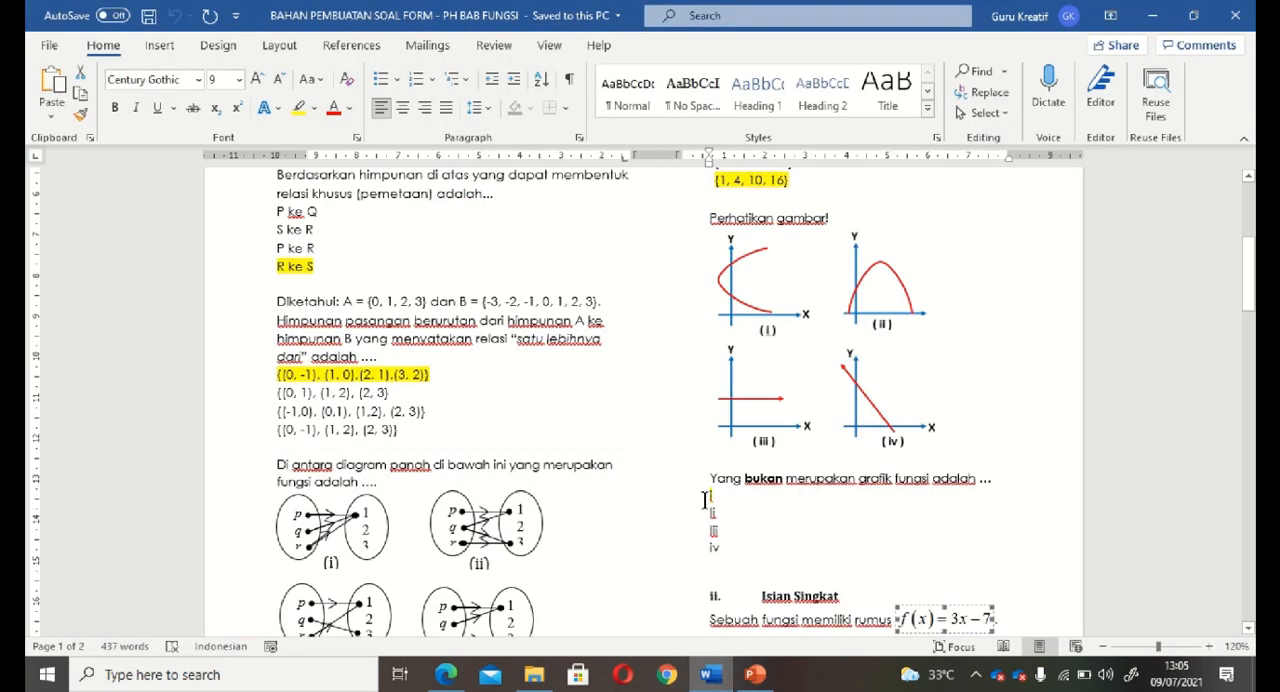
left_click_drag(705, 498, 716, 555)
key("ctrl+c")
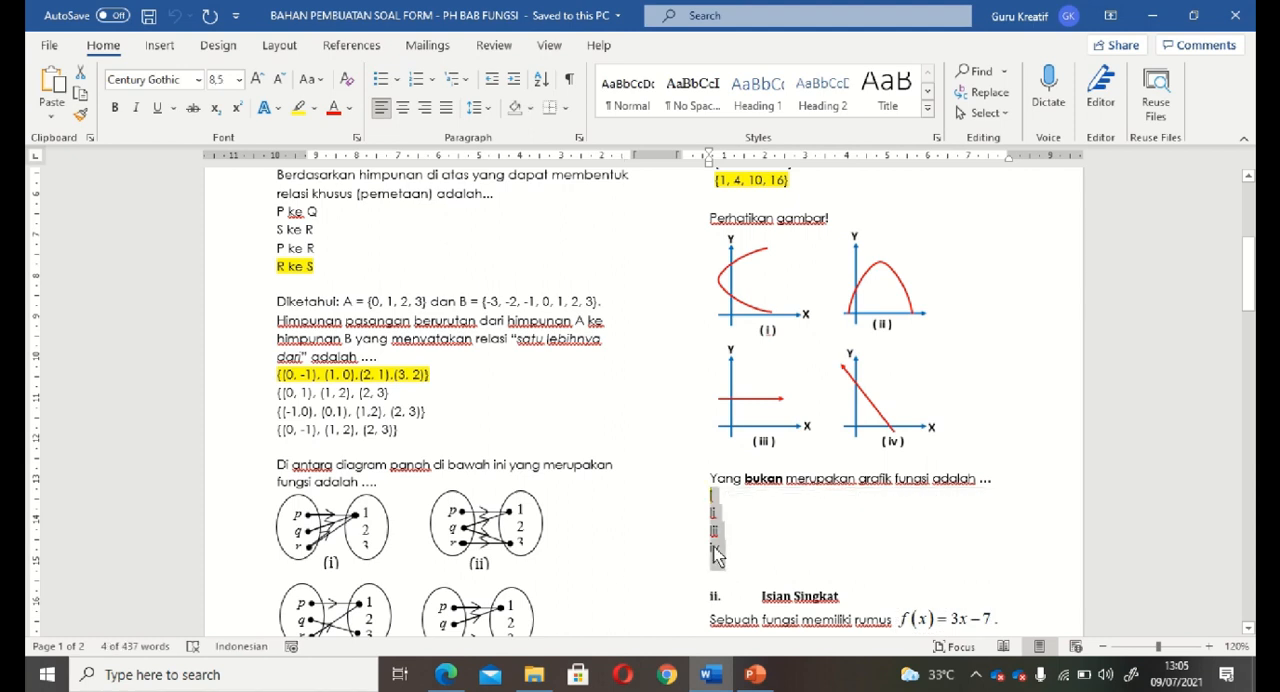
left_click(446, 675)
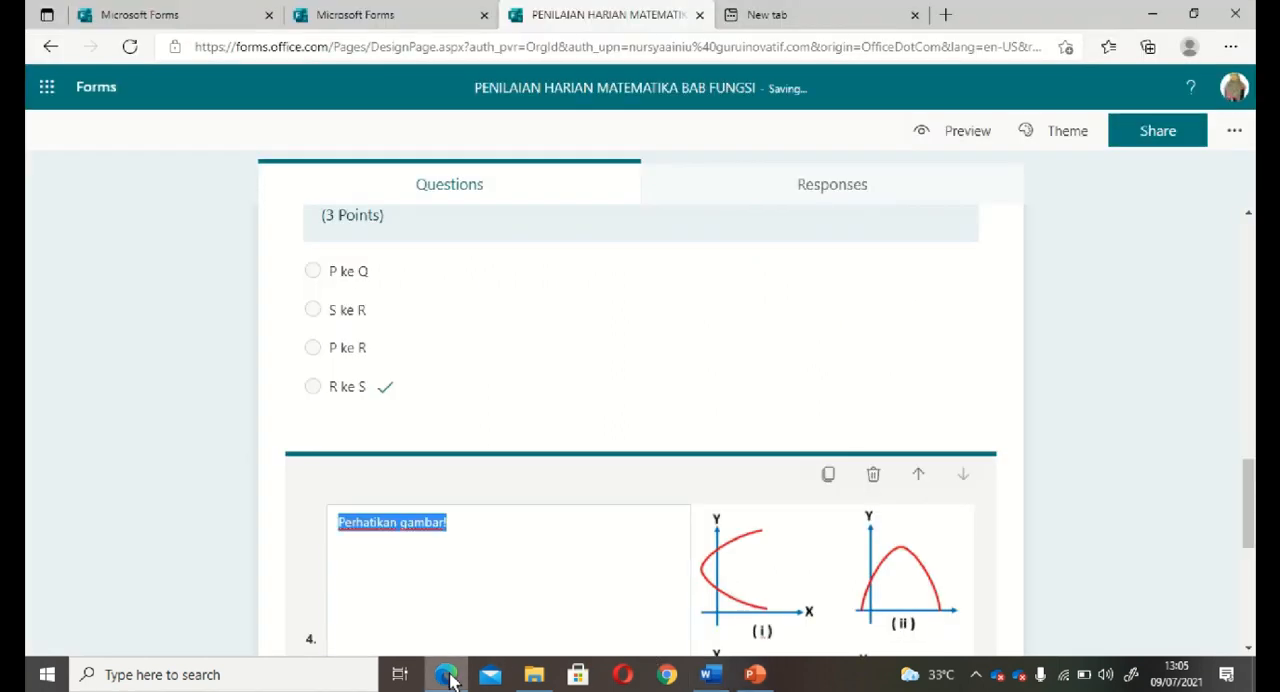
left_click(988, 559)
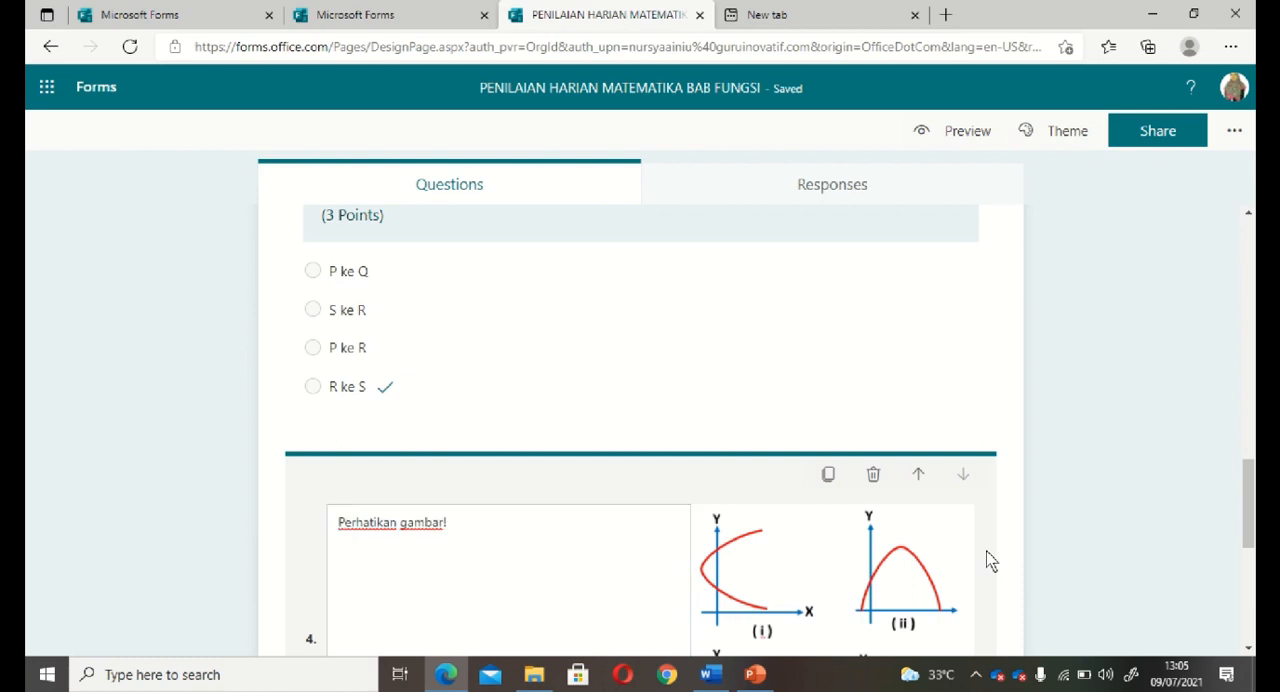
scroll(990, 560, "down", 3)
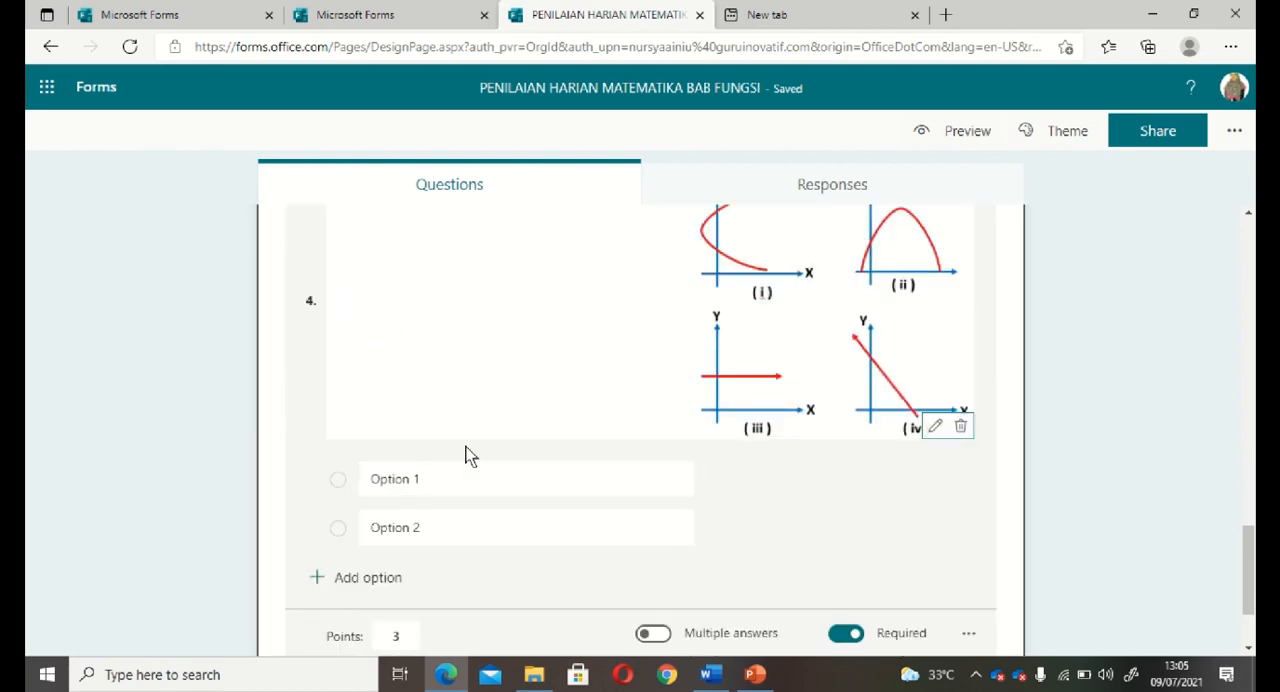
left_click(402, 479)
key("BackSpace")
key("ctrl+v")
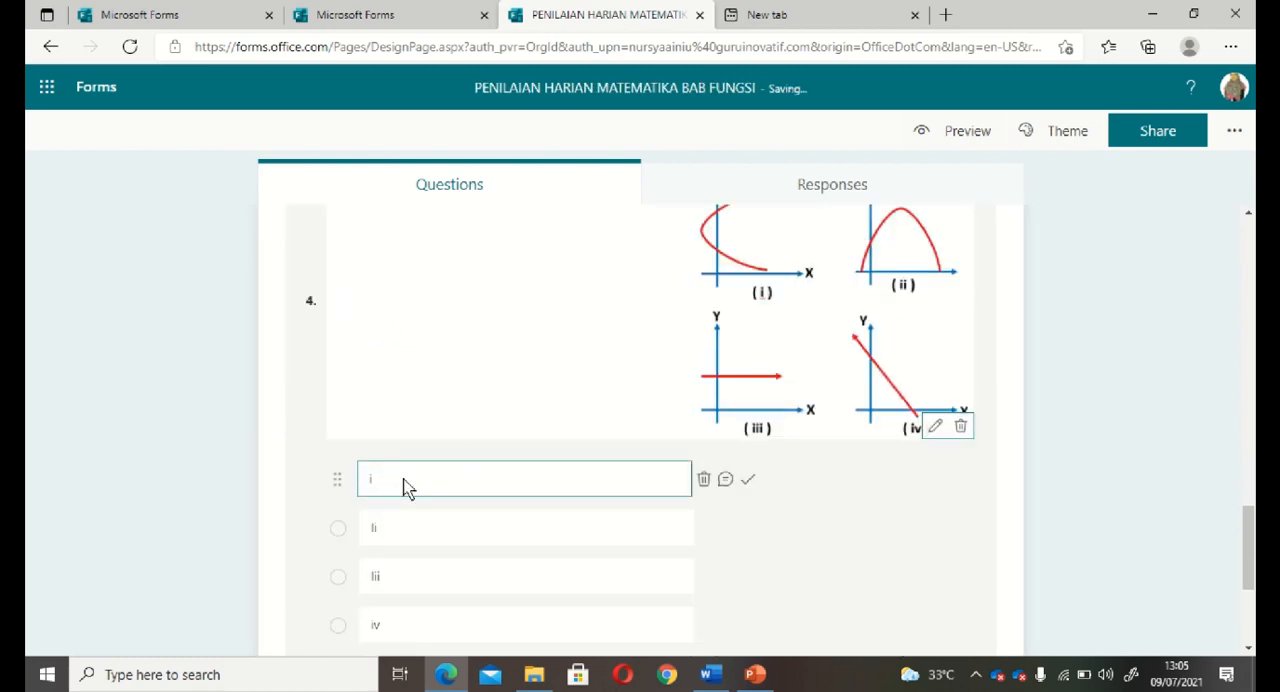
Delete the leftover Option 2 from question 4.
scroll(871, 551, "down", 1)
scroll(871, 551, "down", 1)
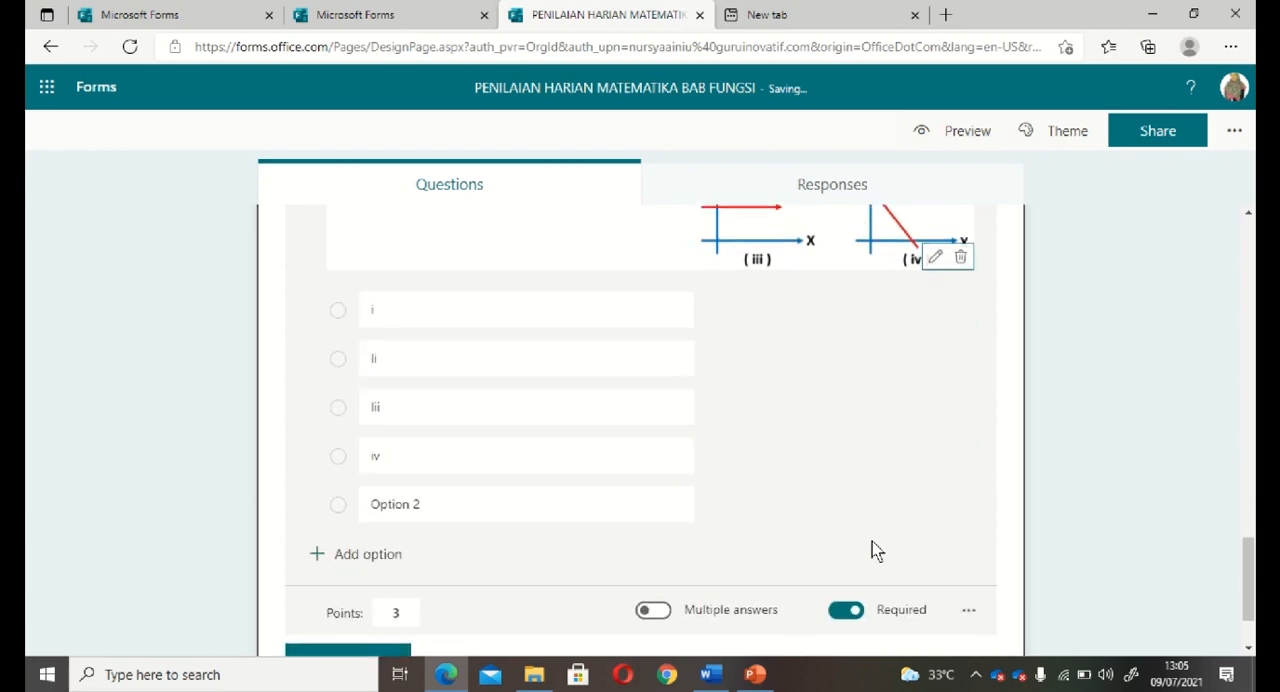
mouse_move(660, 511)
left_click(704, 506)
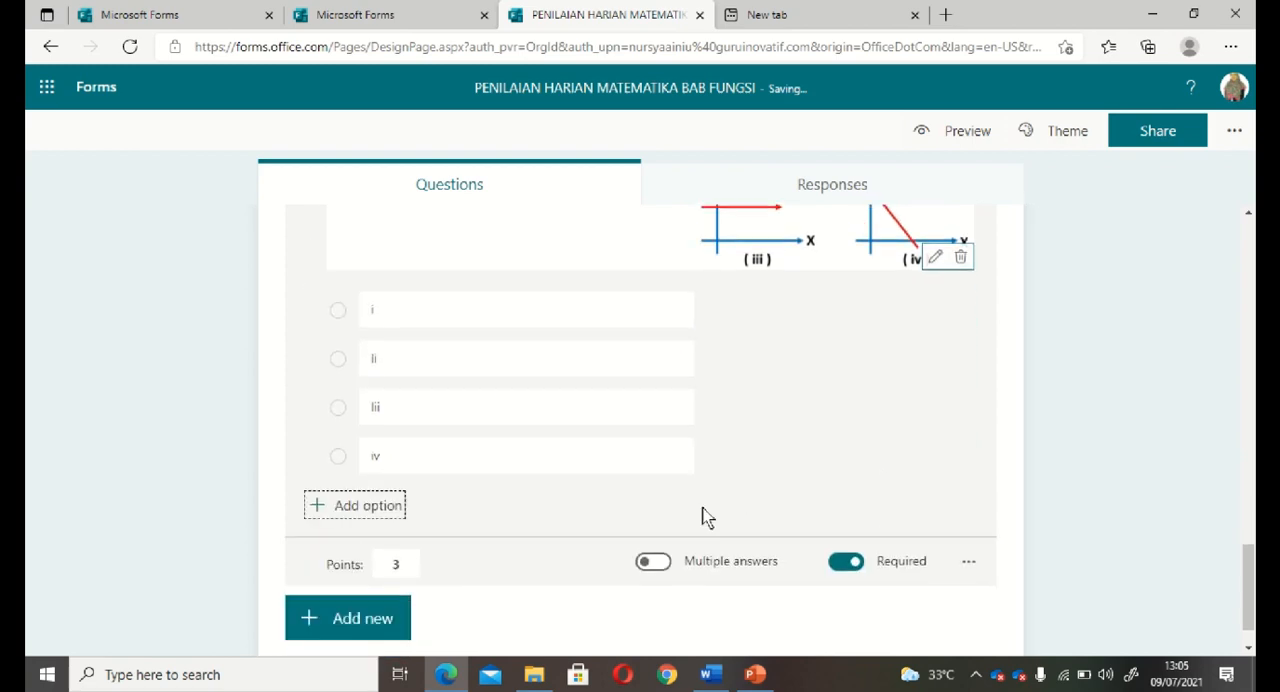
left_click(954, 440)
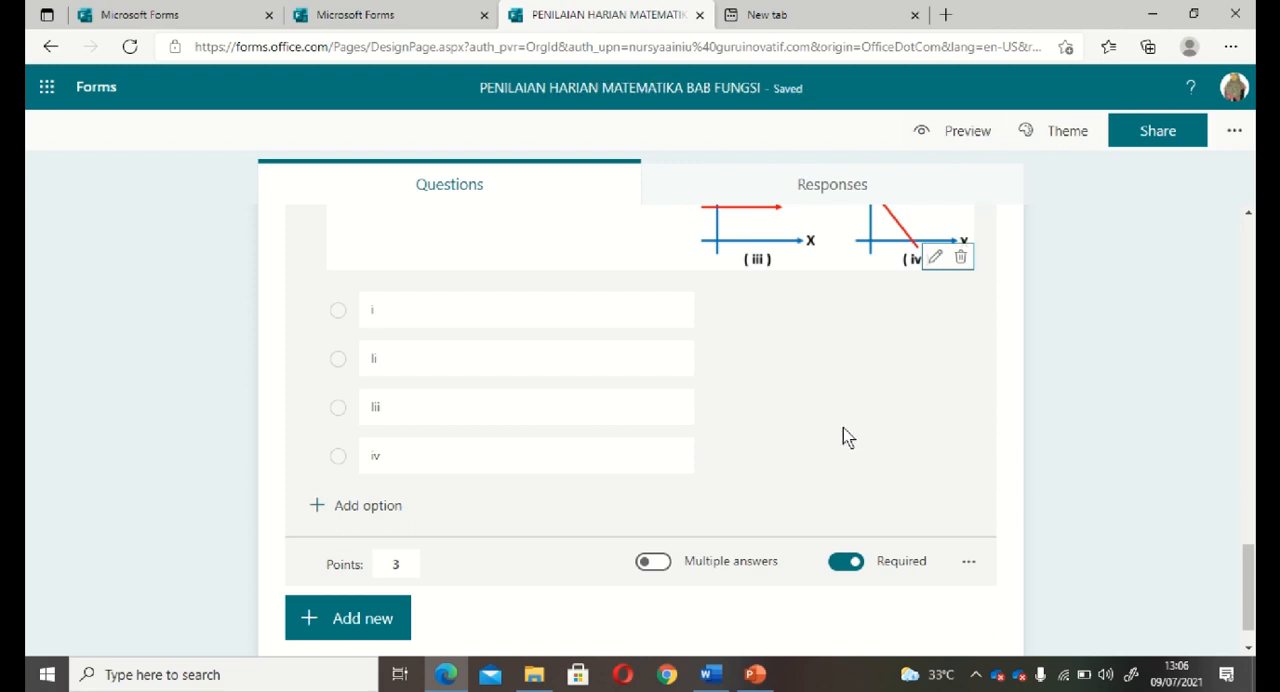
Copy "Yang bukan merupakan grafik fungsi adalah ..." from the Word document and paste it on a new line below "Perhatikan gambar!" in question 4.
scroll(843, 437, "up", 3)
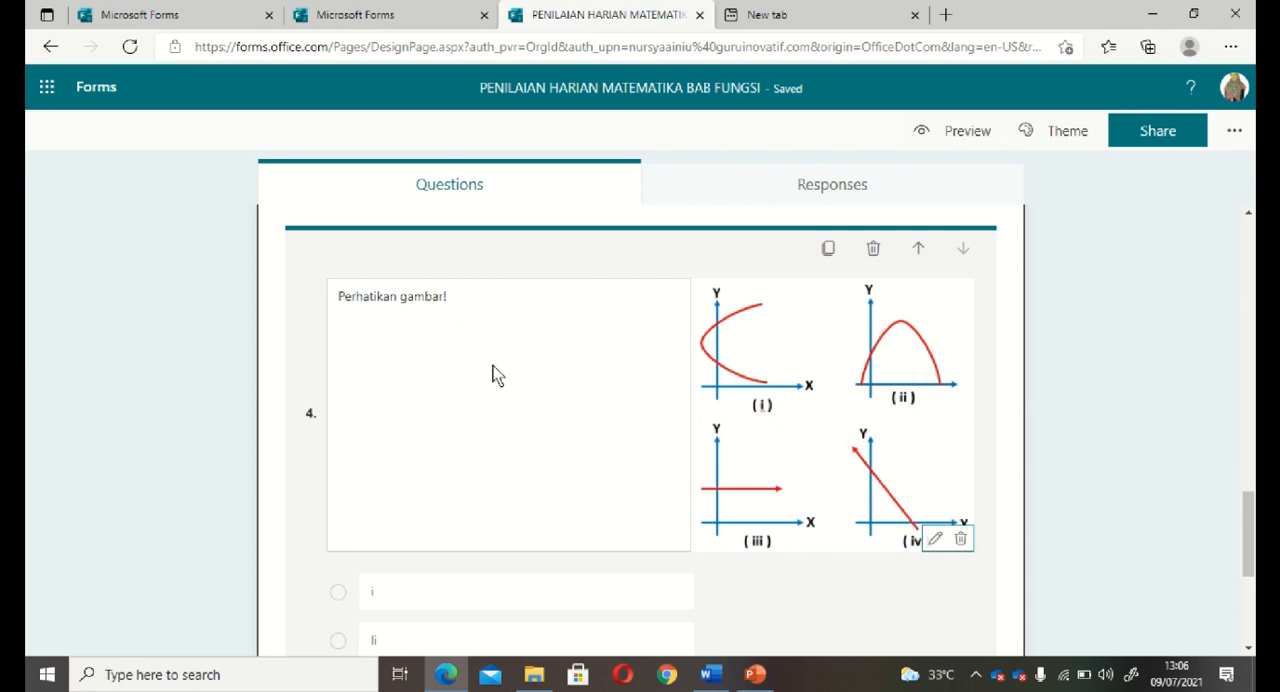
left_click(709, 673)
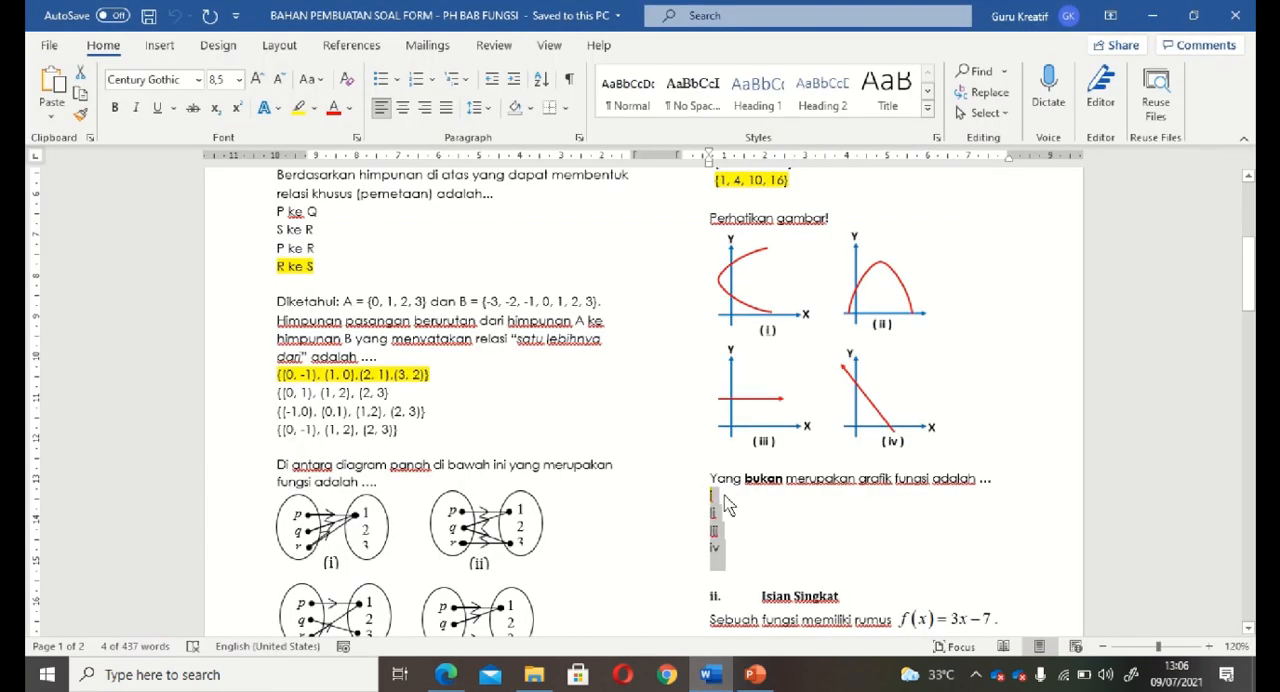
left_click_drag(709, 484, 986, 480)
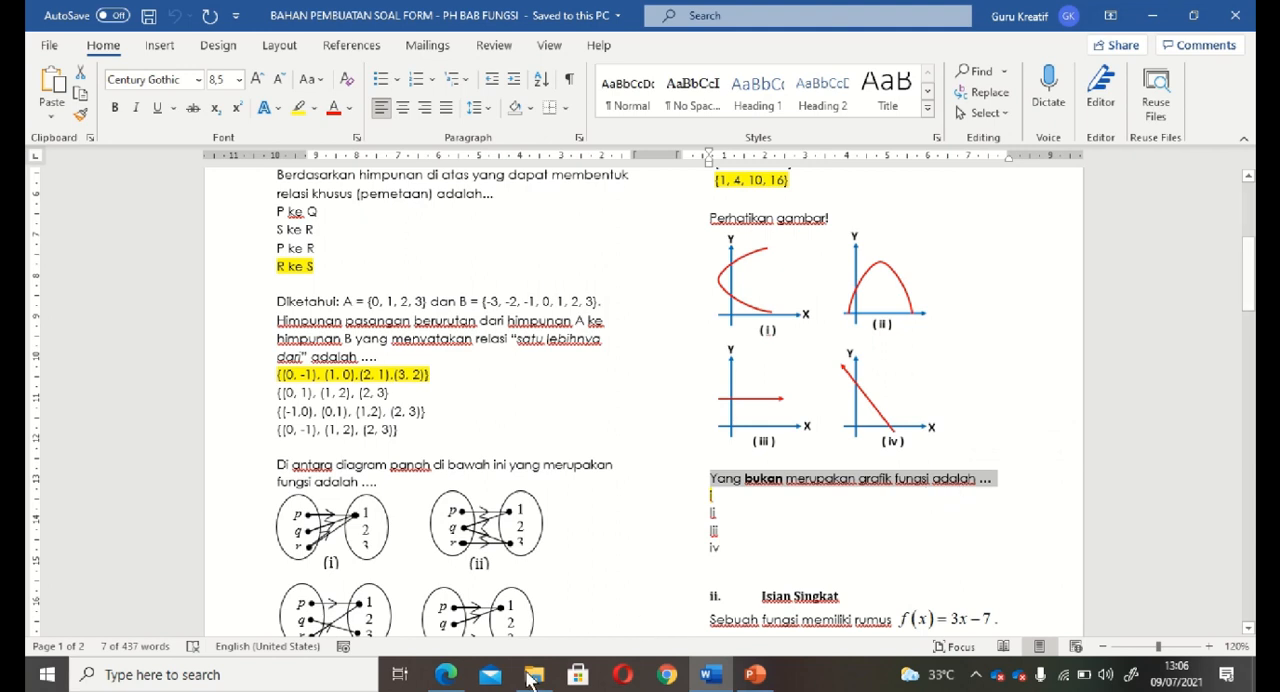
left_click(446, 674)
triple_click(469, 294)
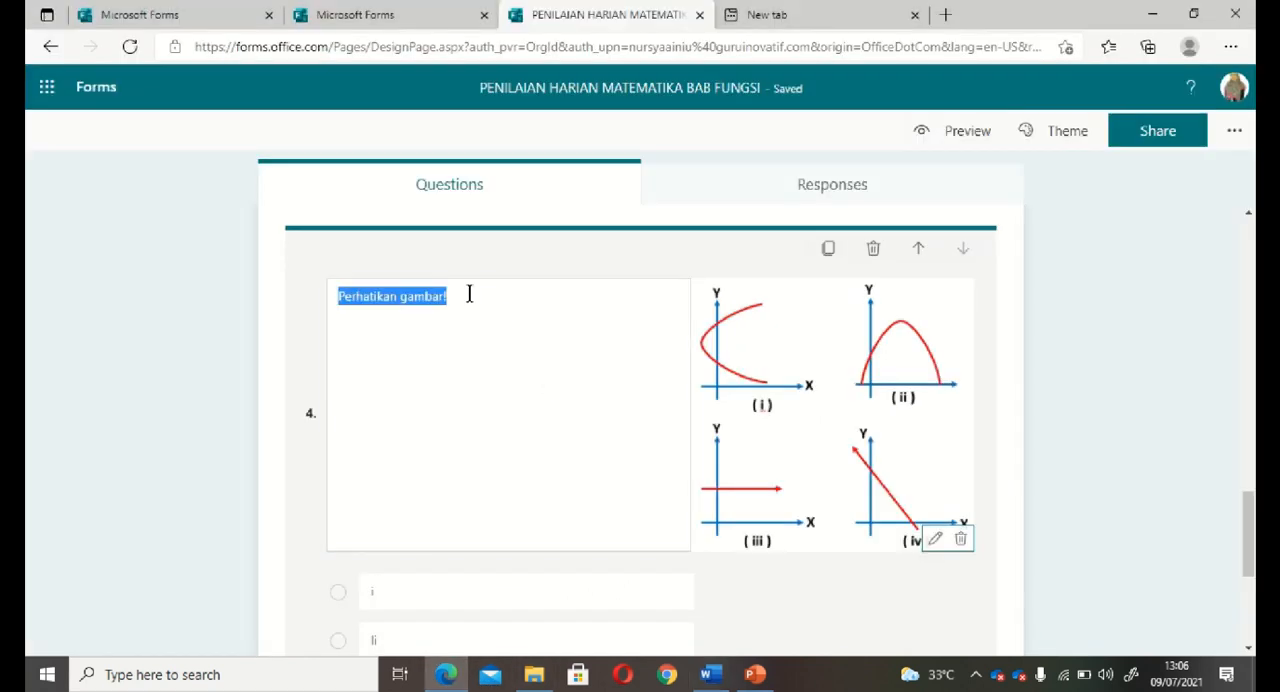
left_click(469, 294)
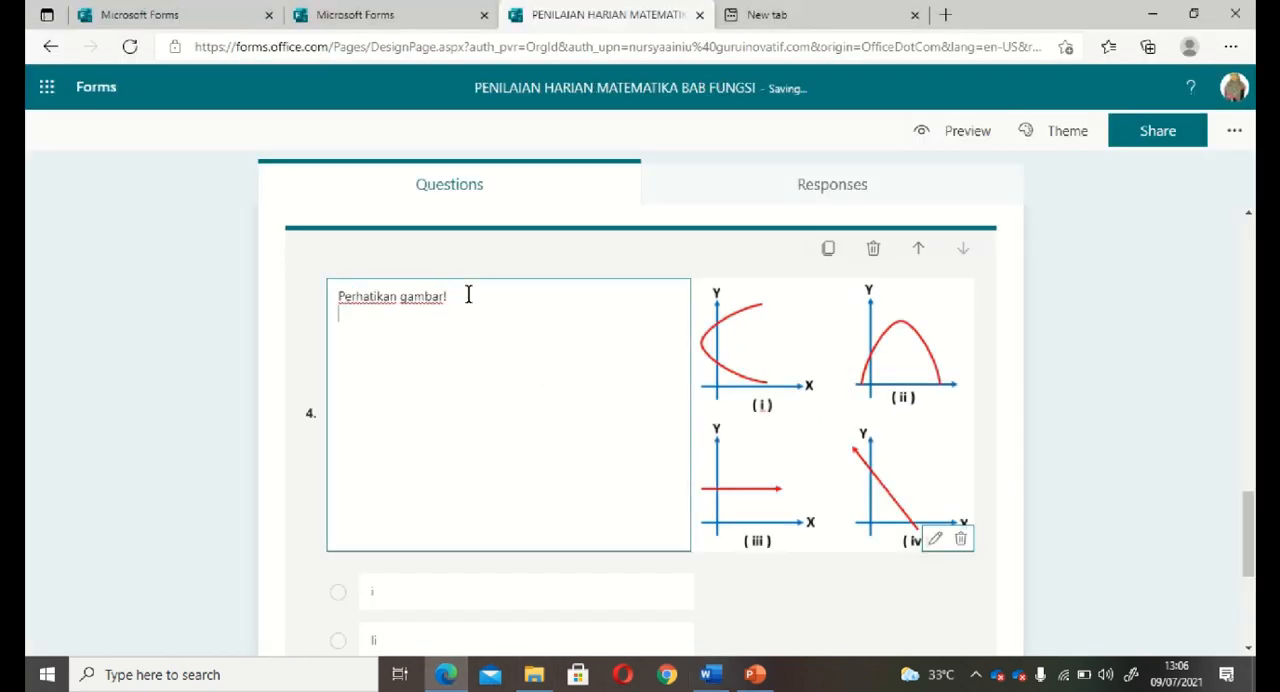
type("Yang bukan merupakangrafik fungsi adalah ...")
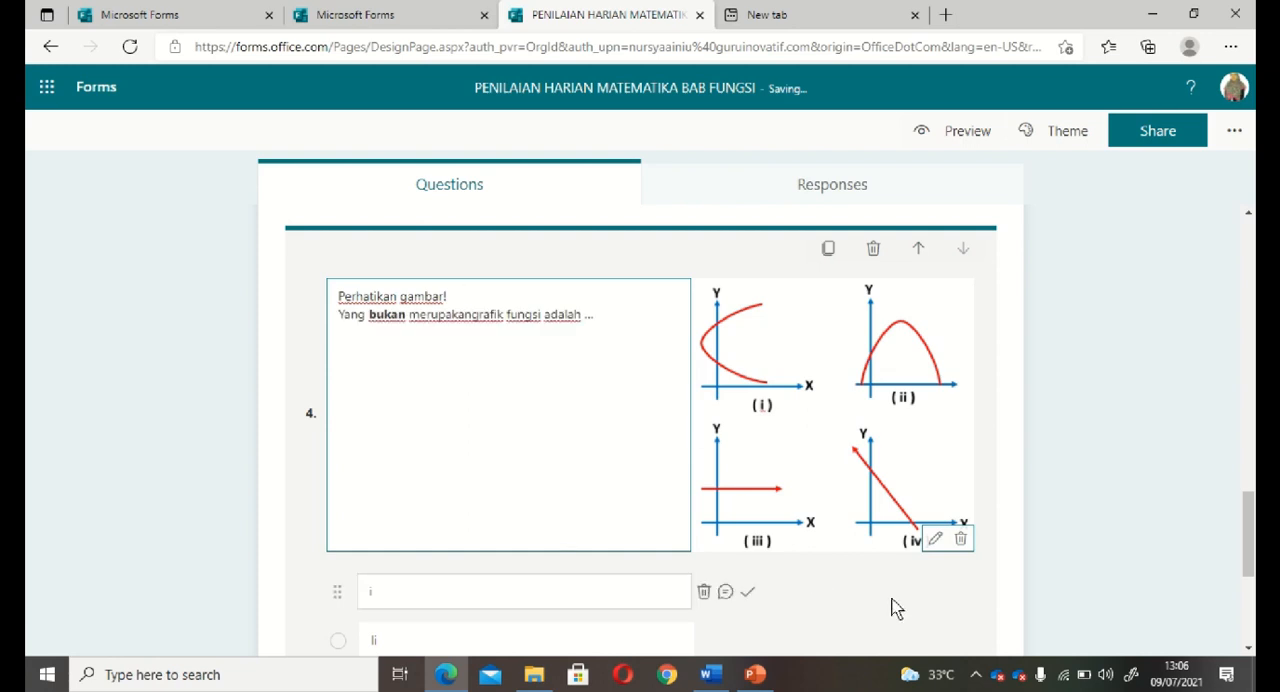
left_click(894, 606)
Mark option i as the correct answer of question 4.
scroll(893, 608, "down", 1)
scroll(892, 602, "down", 1)
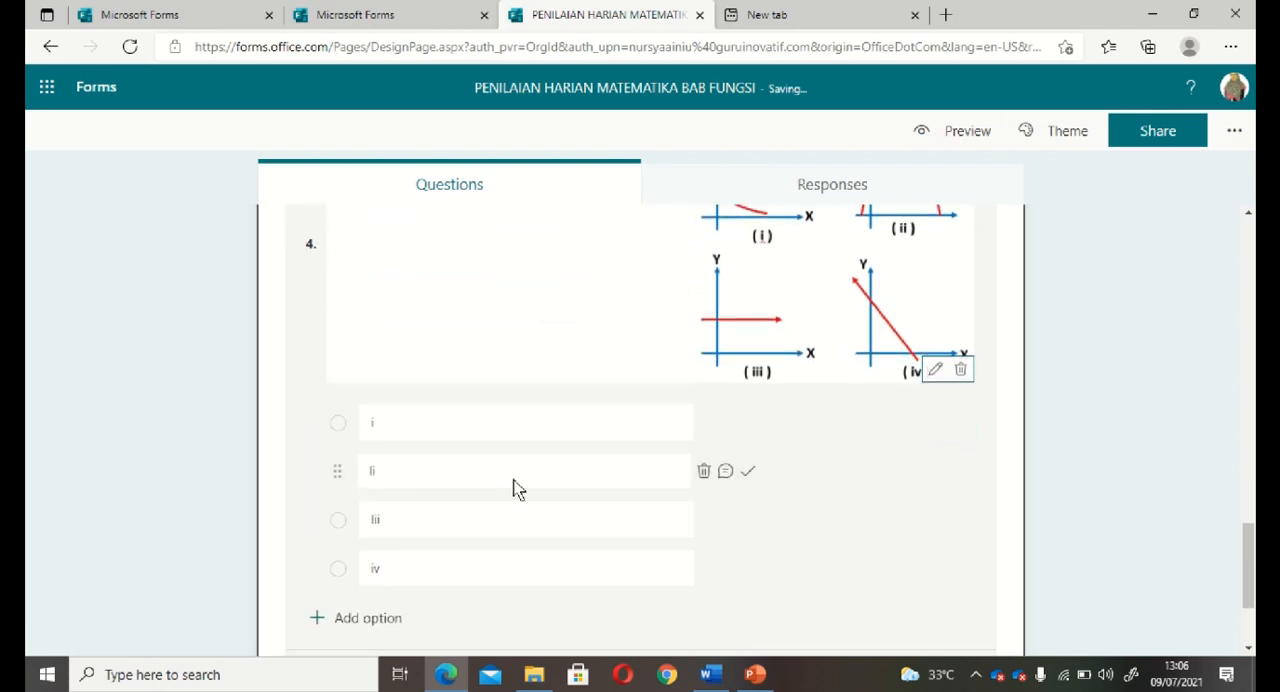
mouse_move(676, 428)
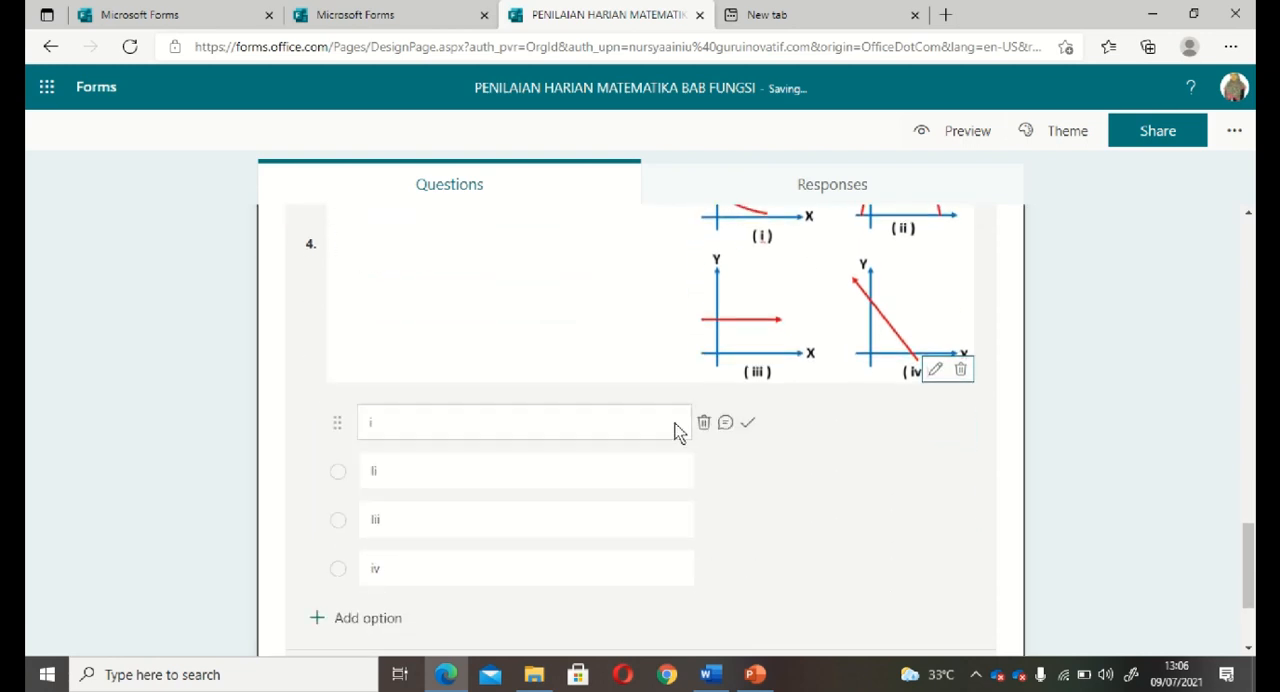
left_click(748, 425)
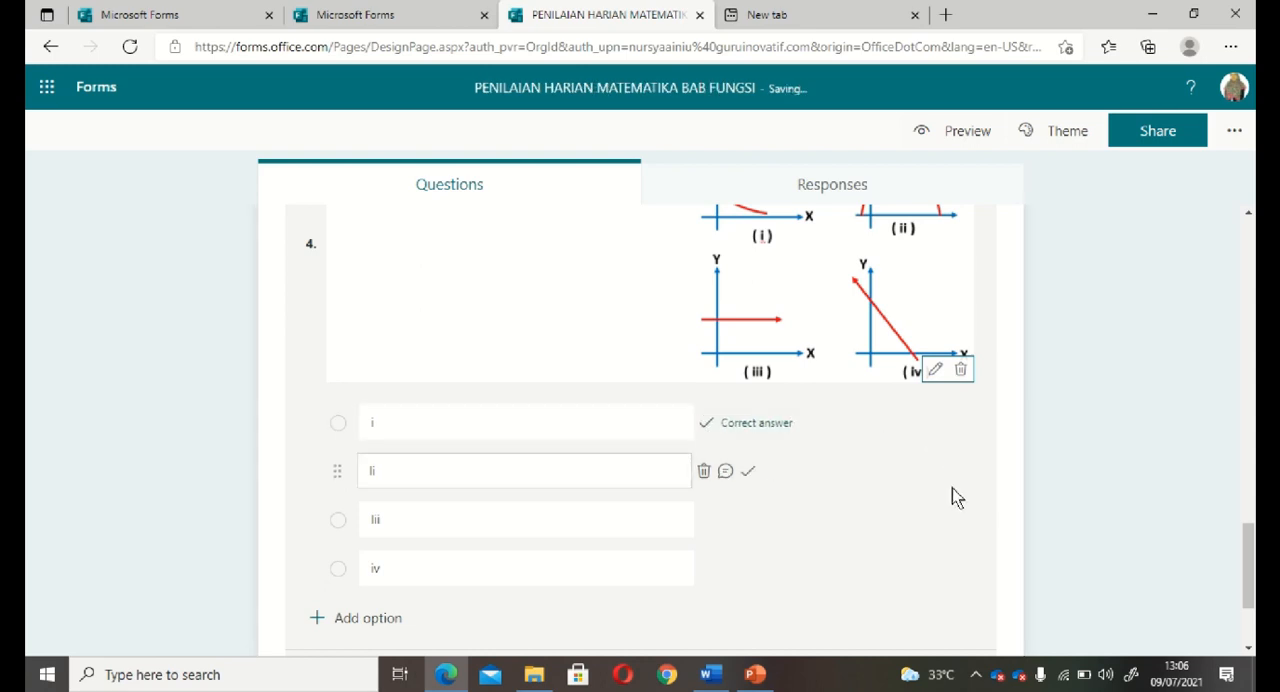
scroll(954, 495, "down", 3)
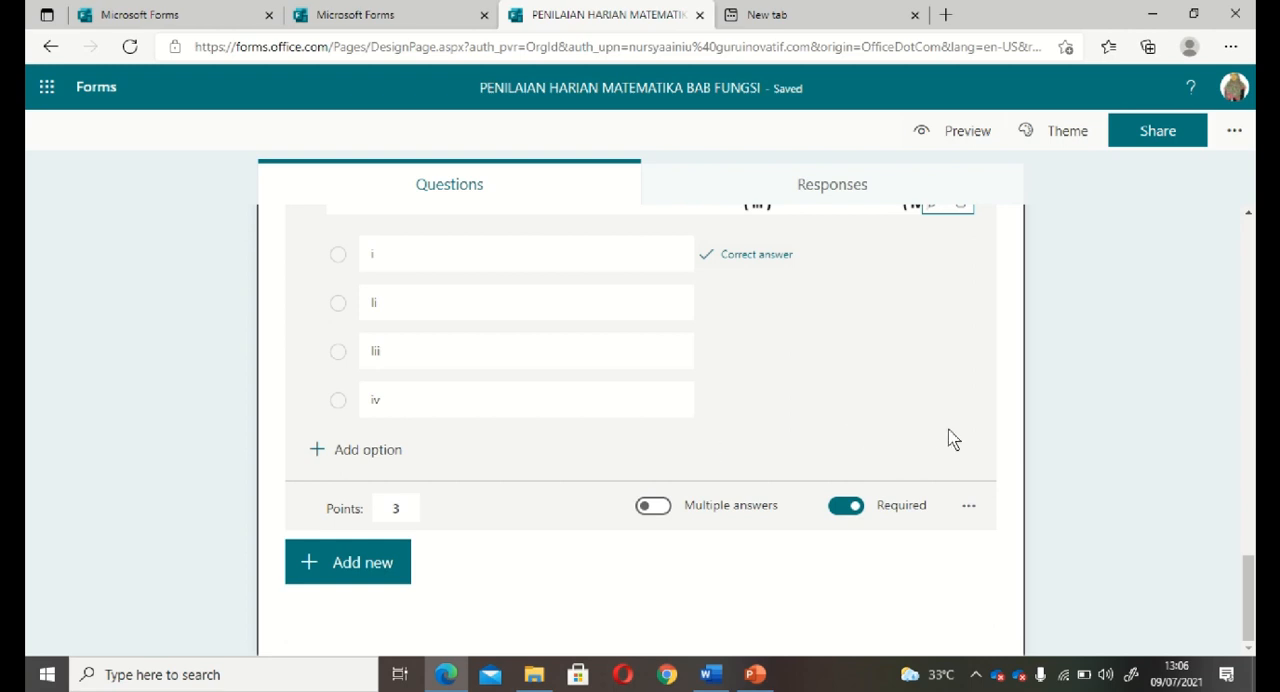
Add a new section after question 4 and title it SOAL ISIAN.
left_click(366, 569)
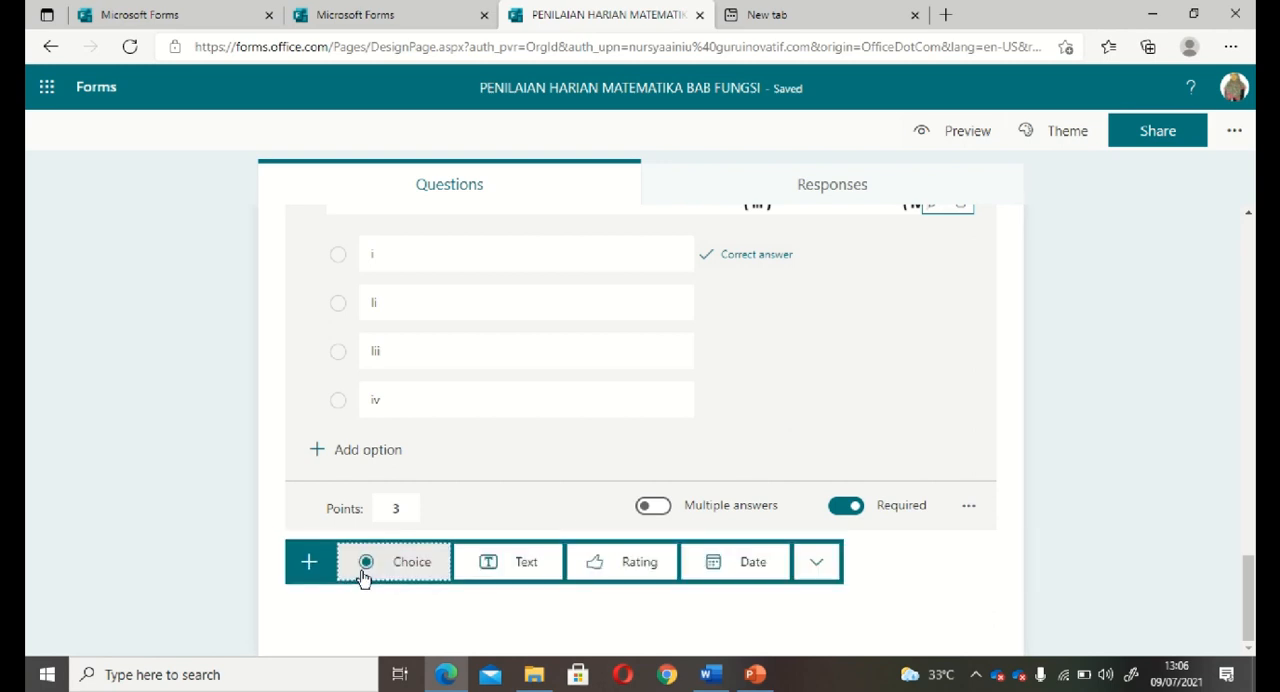
left_click(818, 566)
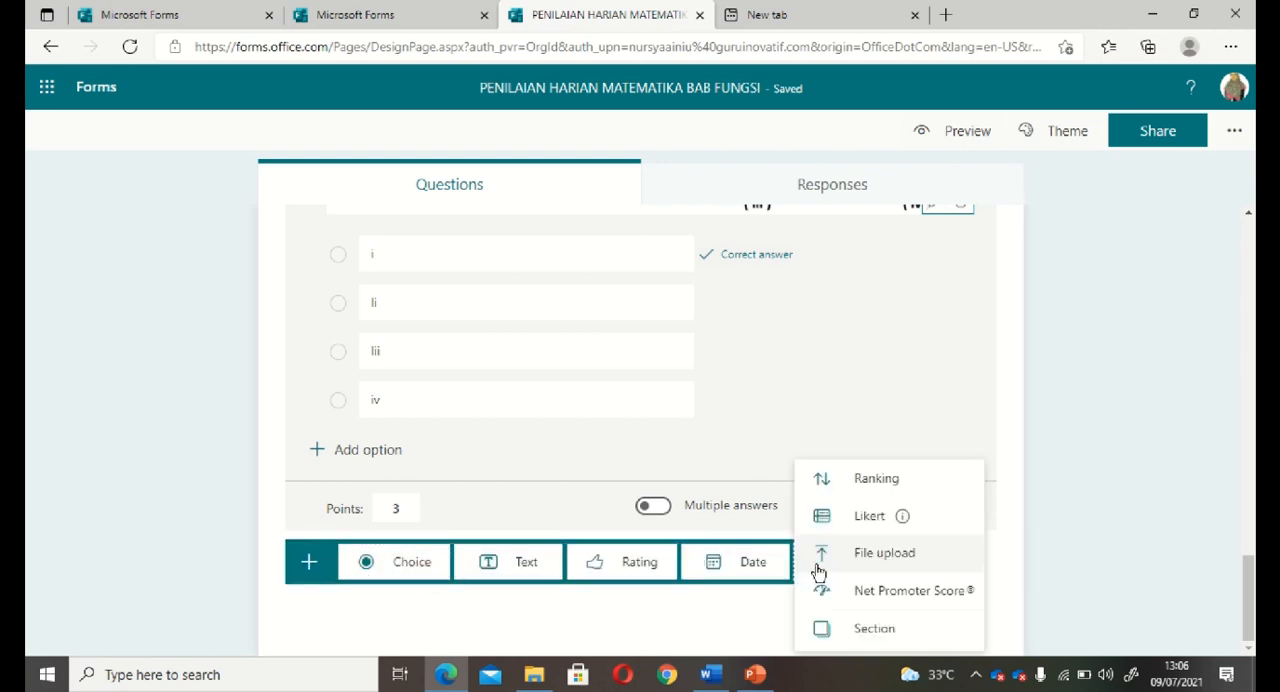
left_click(891, 633)
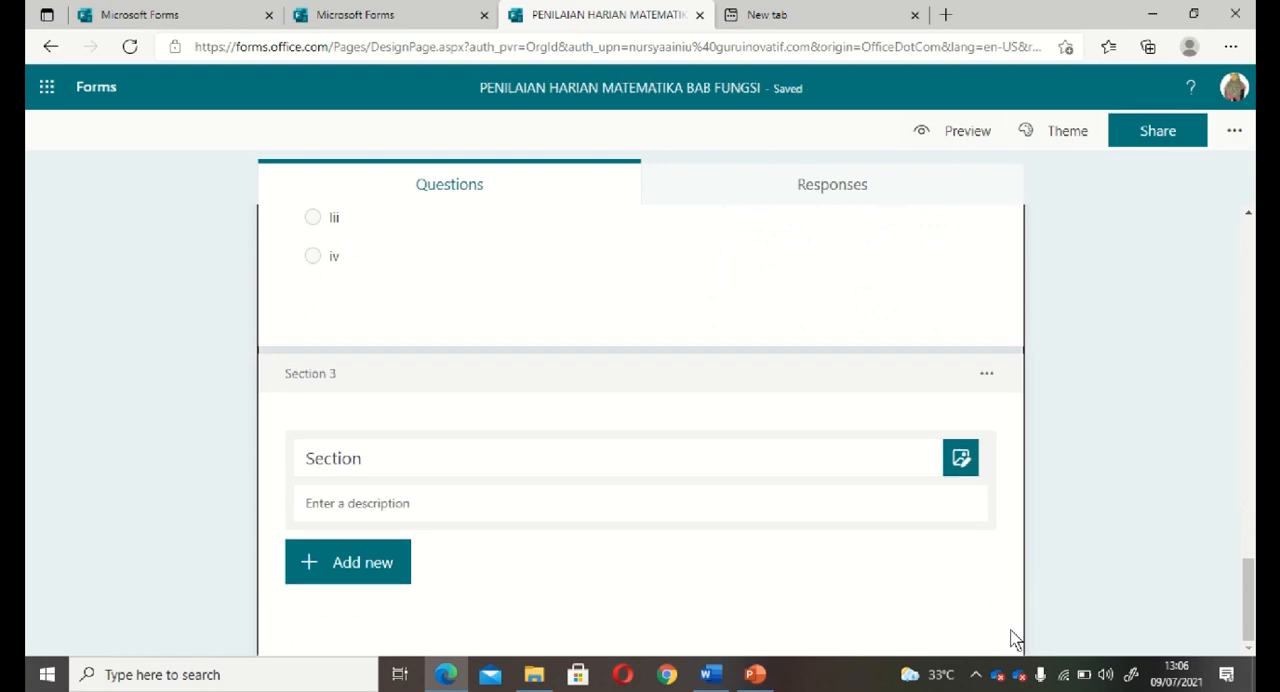
double_click(333, 458)
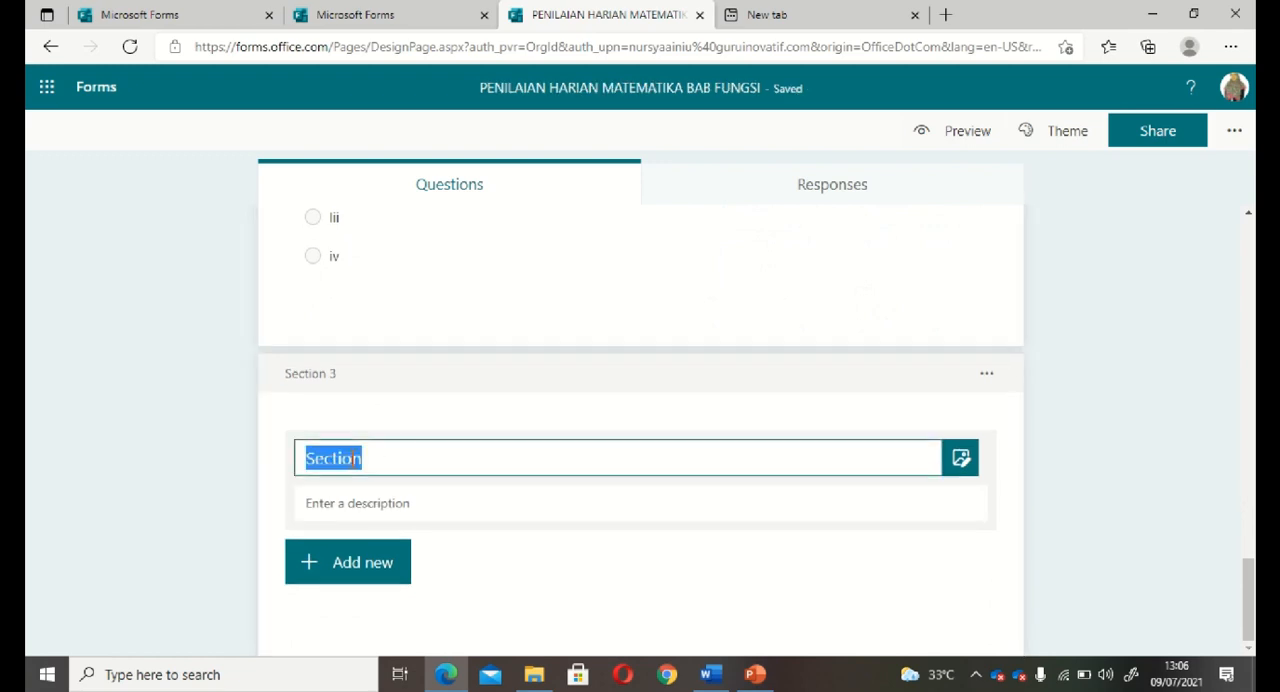
type("SOAL ISIAN")
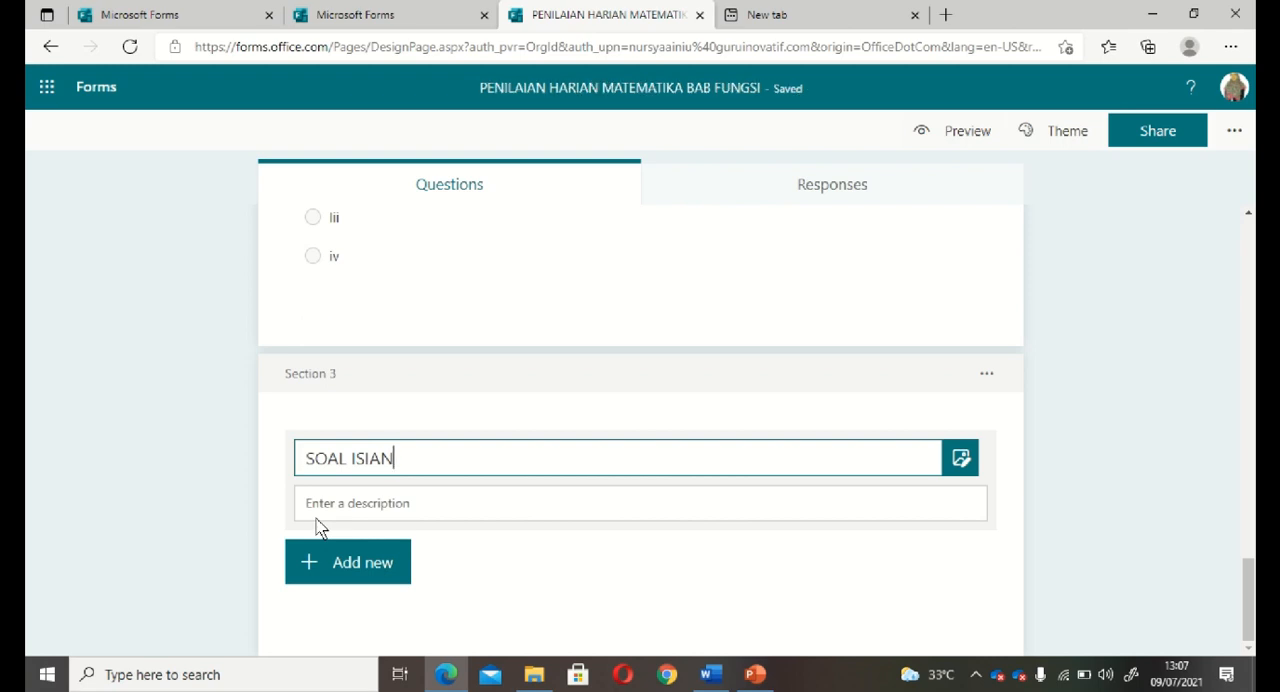
left_click(361, 505)
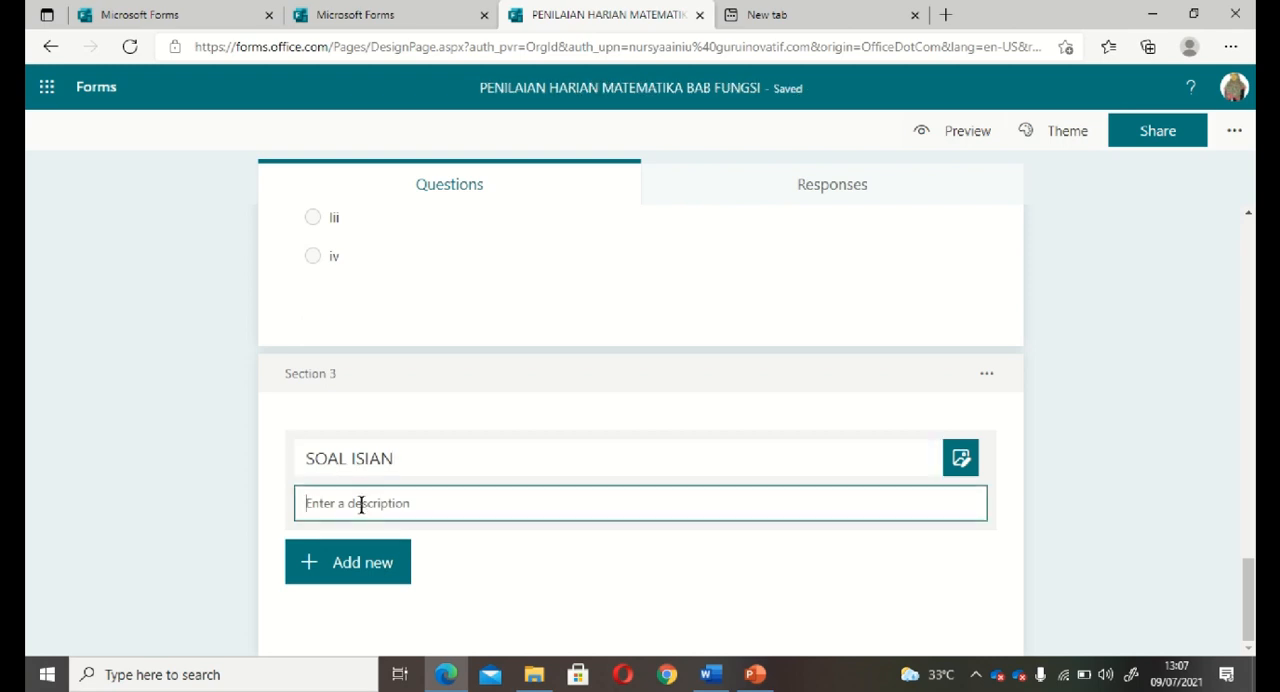
Add a text question to the SOAL ISIAN section and paste "Sebuah fungsi memiliki rumus" from the Word document as its question text.
left_click(360, 568)
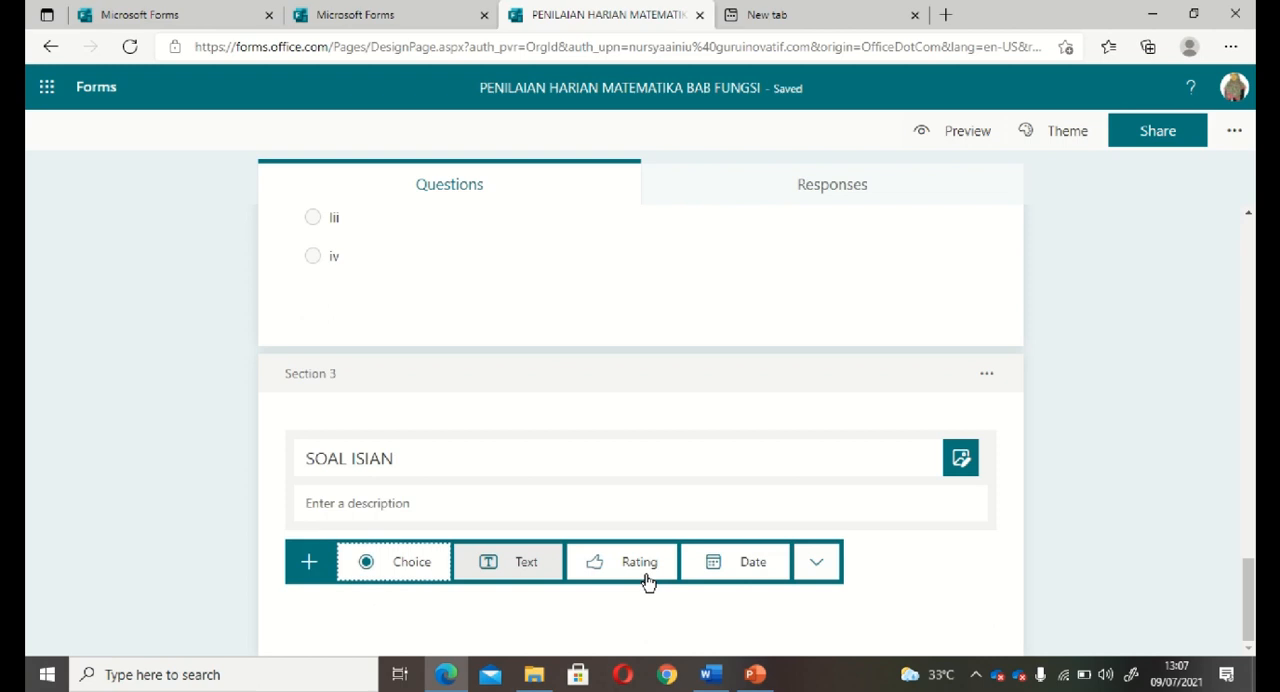
left_click(500, 575)
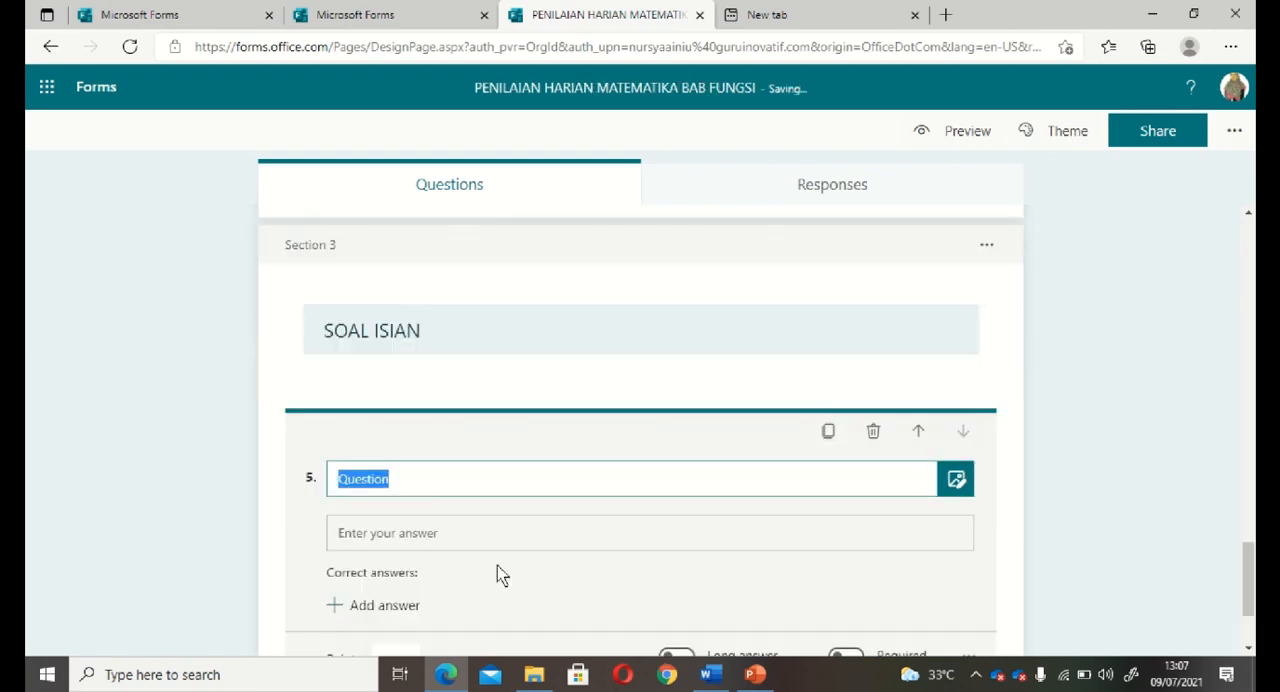
left_click(710, 674)
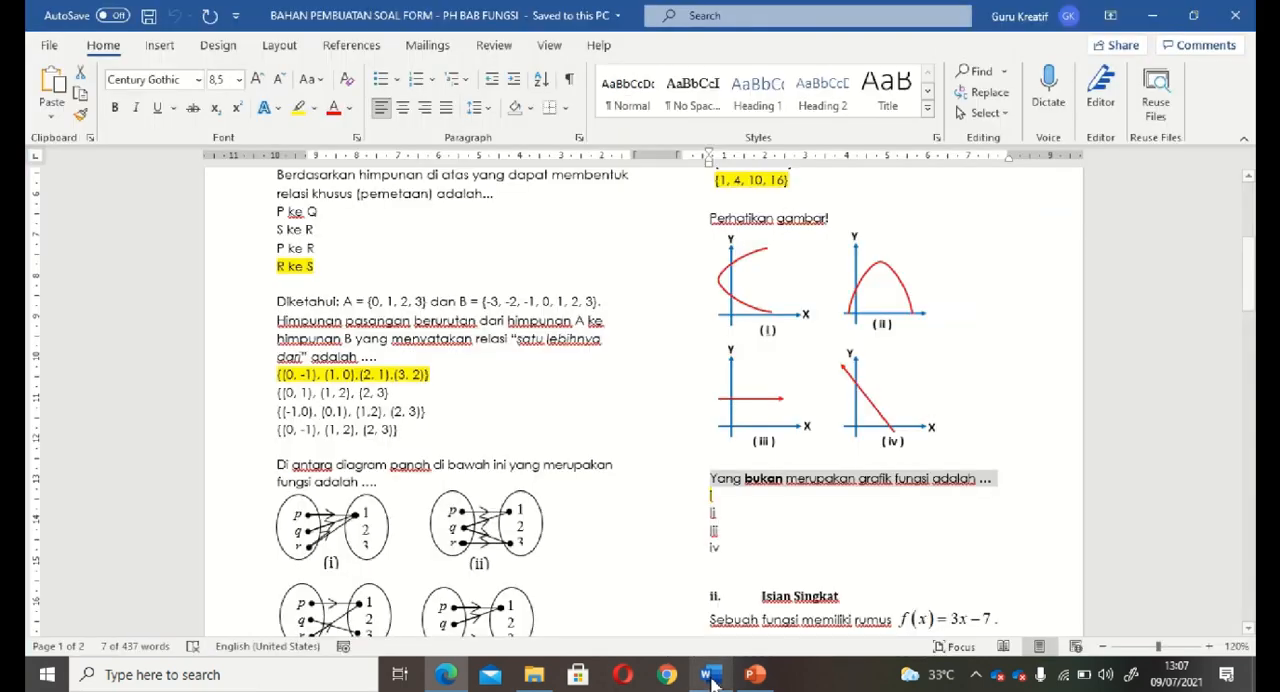
left_click(1015, 551)
scroll(1015, 551, "down", 5)
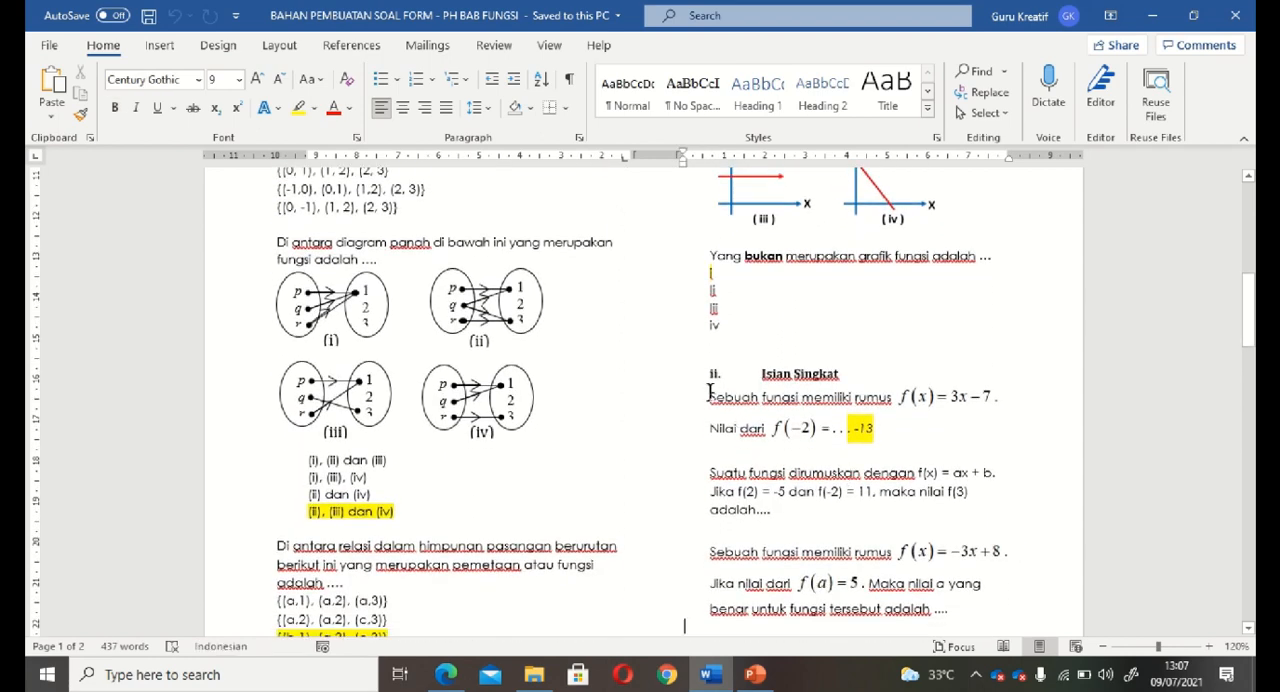
left_click(711, 395)
left_click_drag(731, 397, 880, 402)
key("ctrl+c")
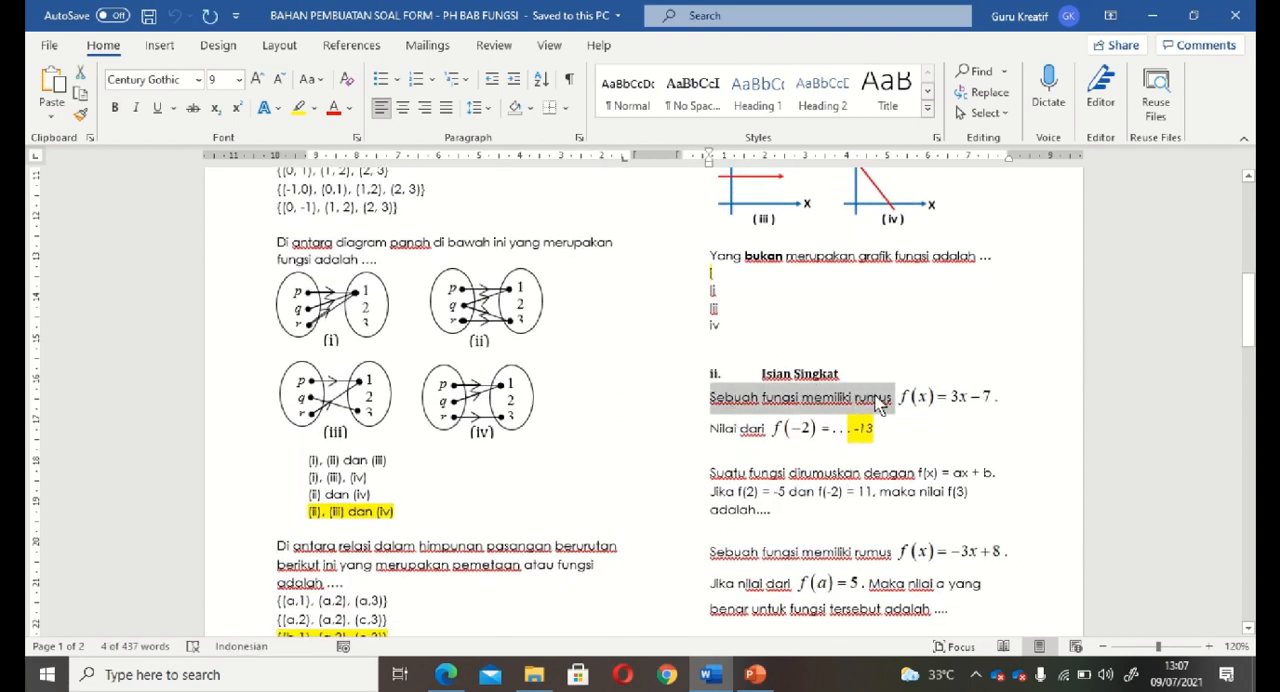
left_click(446, 674)
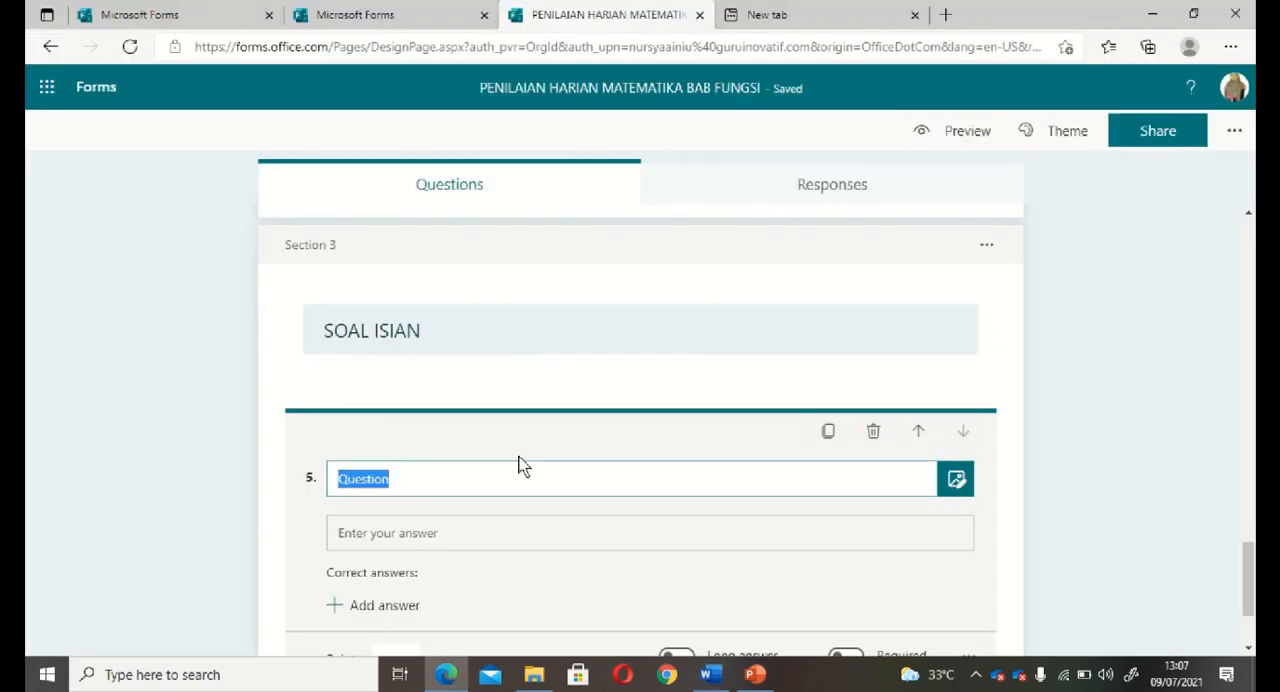
key("ctrl+v")
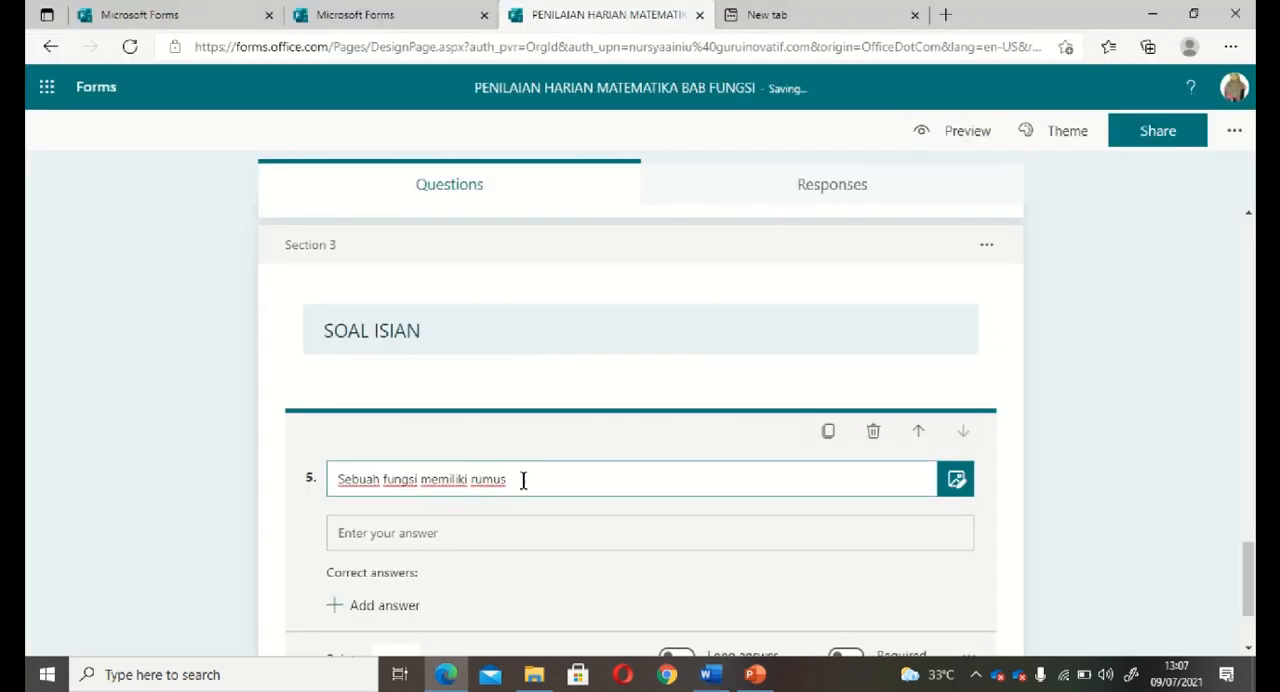
Enable the Math option for question 5 and enter the equation f(x) = 3x - 7.
left_click(921, 598)
scroll(921, 593, "down", 1)
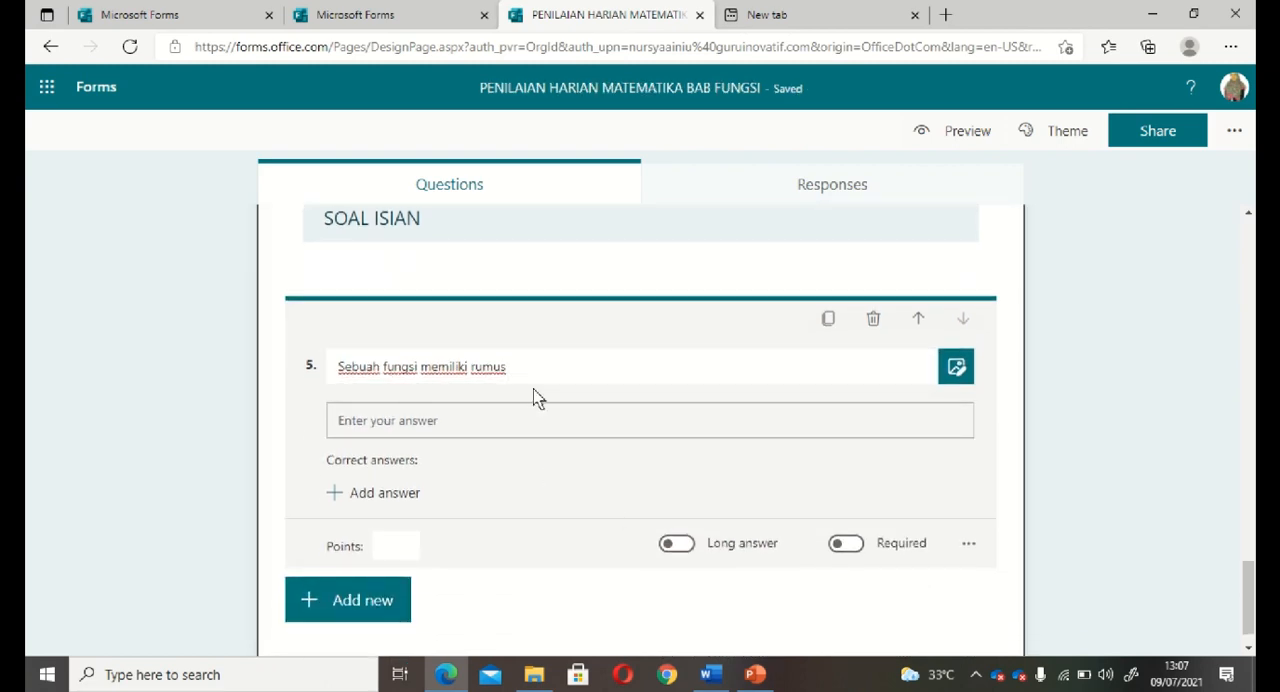
left_click(972, 547)
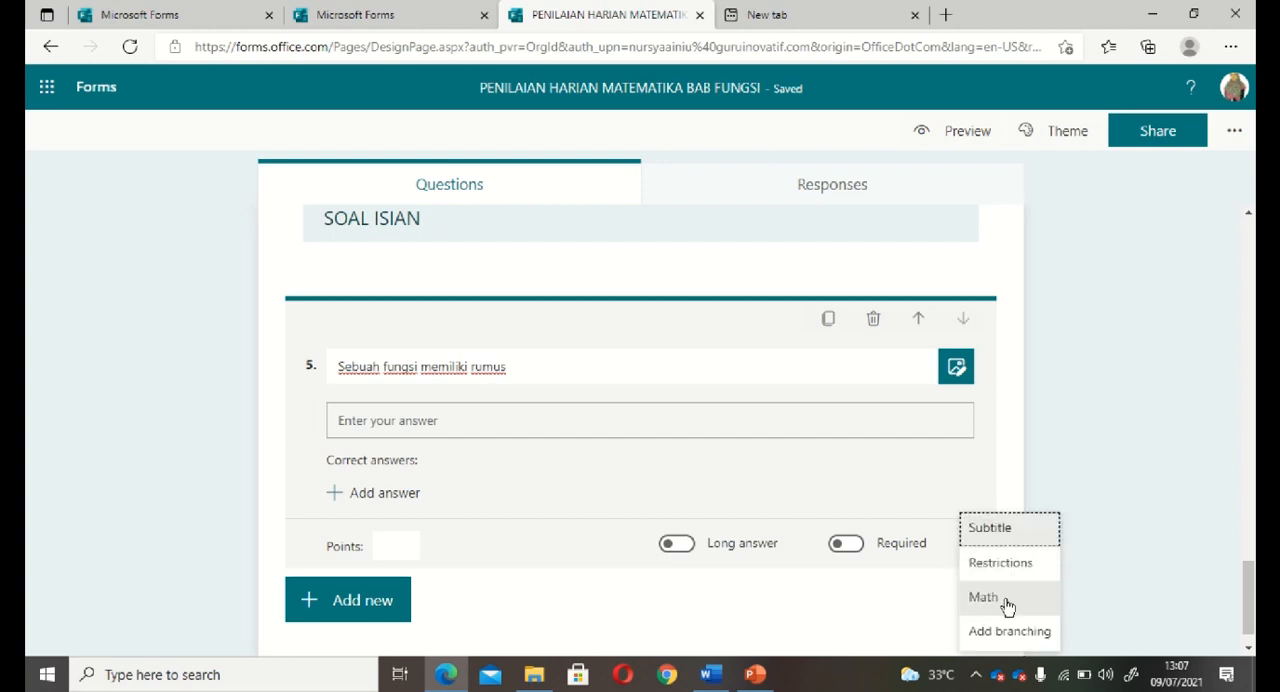
left_click(1003, 600)
left_click(968, 581)
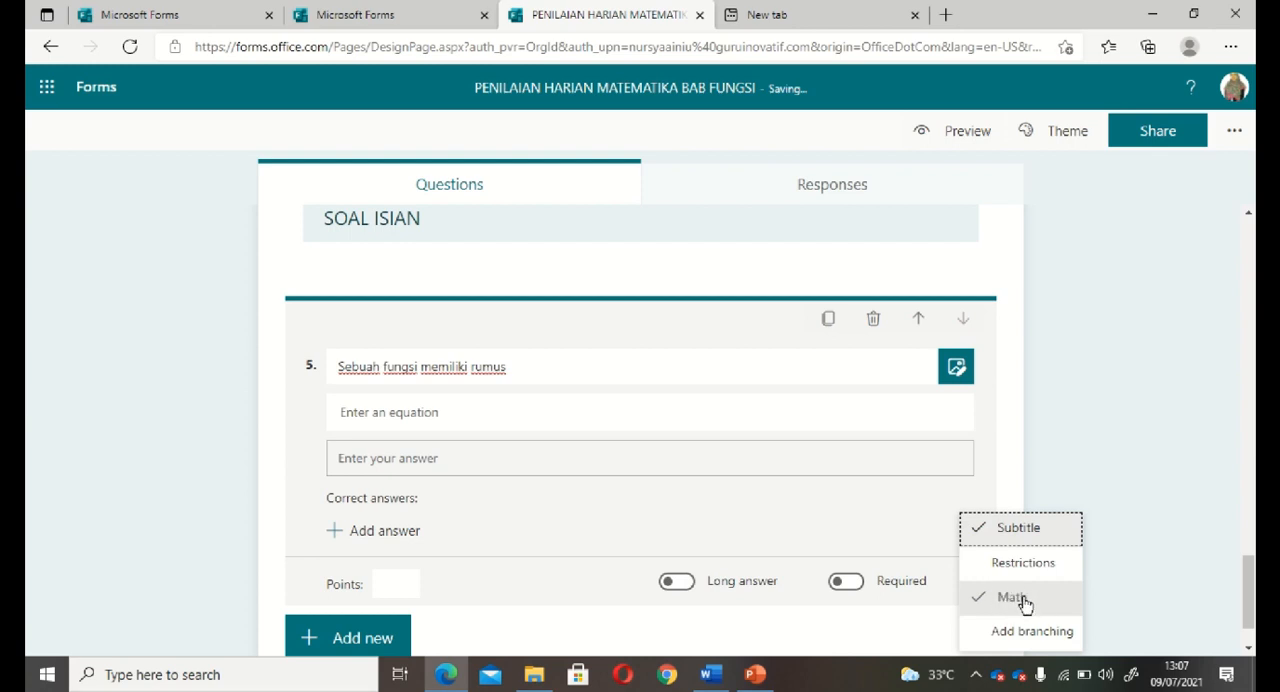
left_click(401, 414)
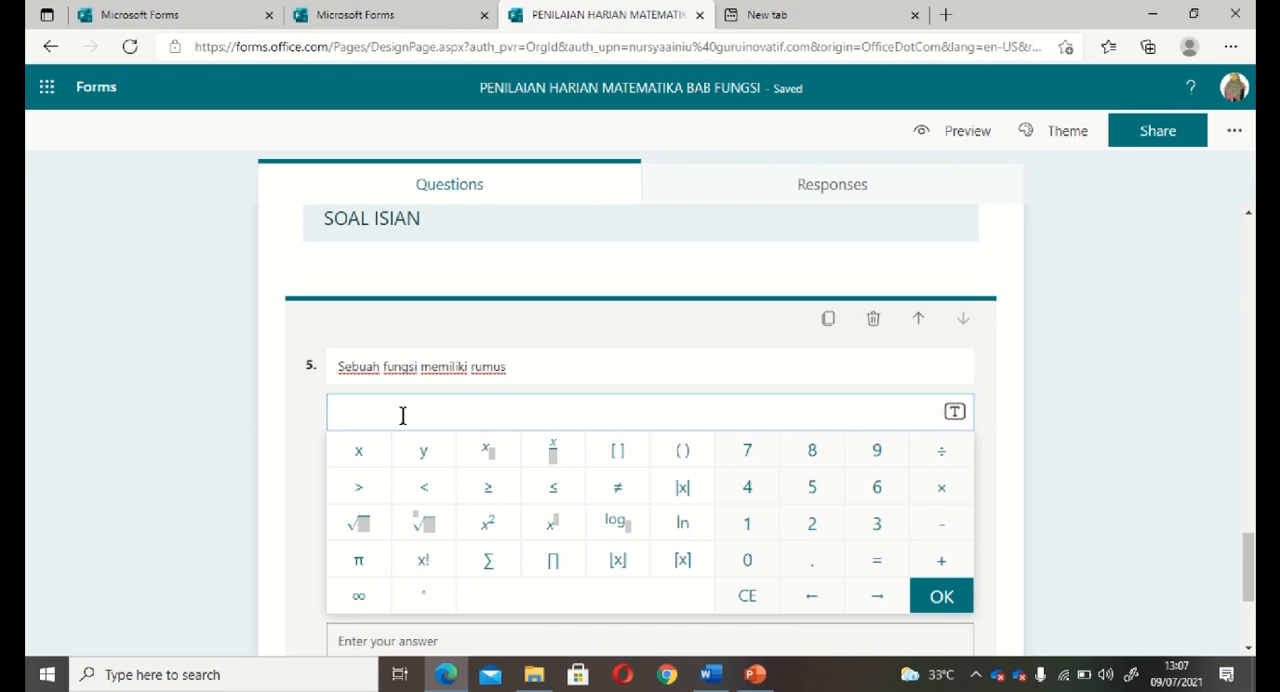
type("f(")
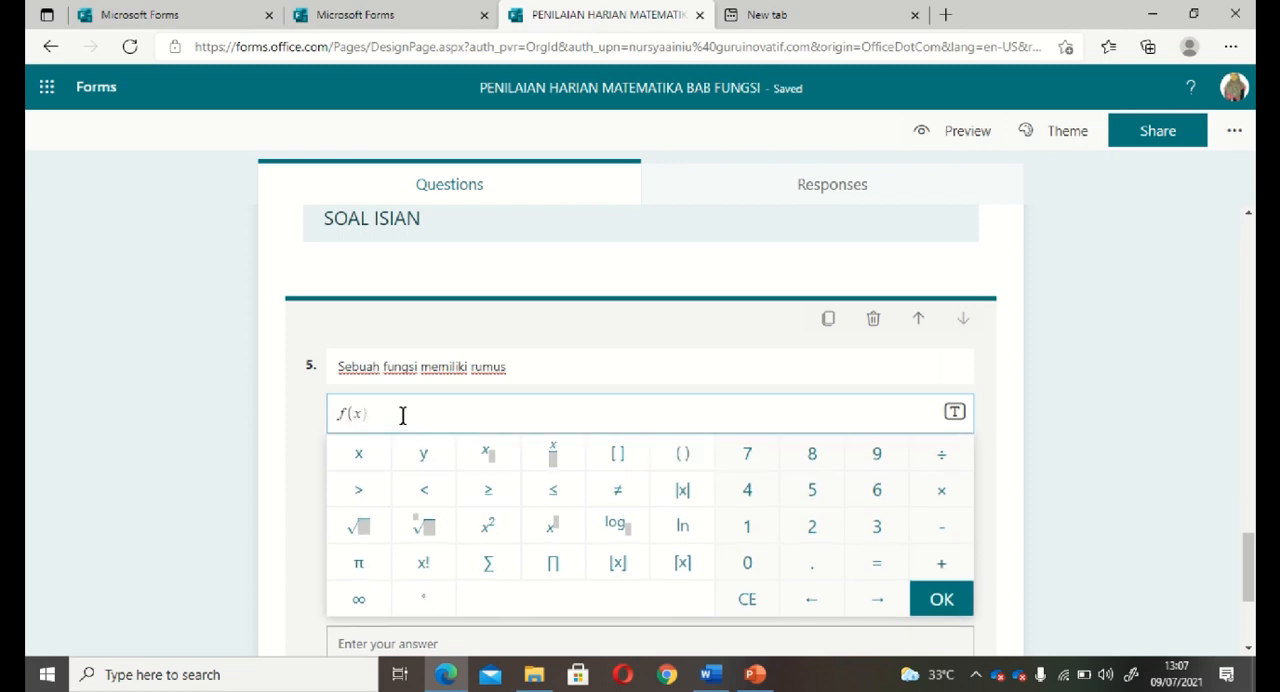
type("x) = 3x -")
Extend the question 5 text to read "Sebuah fungsi memiliki rumus sebagai berikut.".
left_click(540, 366)
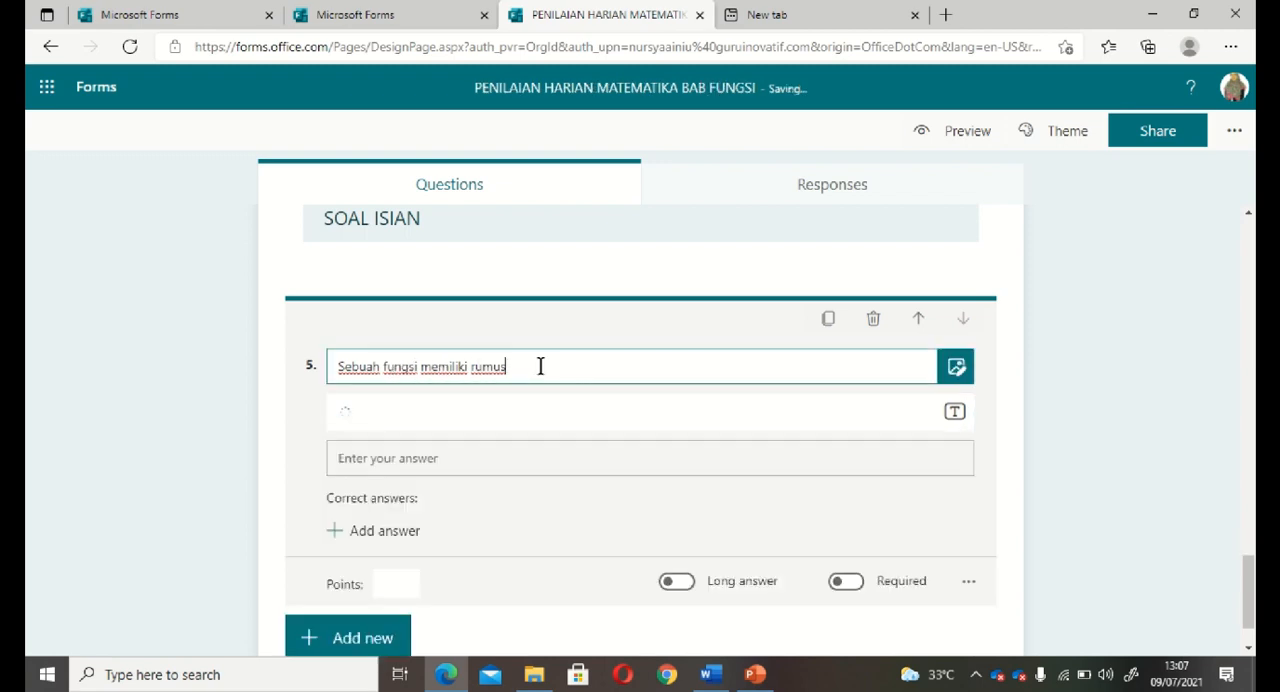
type("berikut ini.")
left_click(510, 366)
type("sebagai")
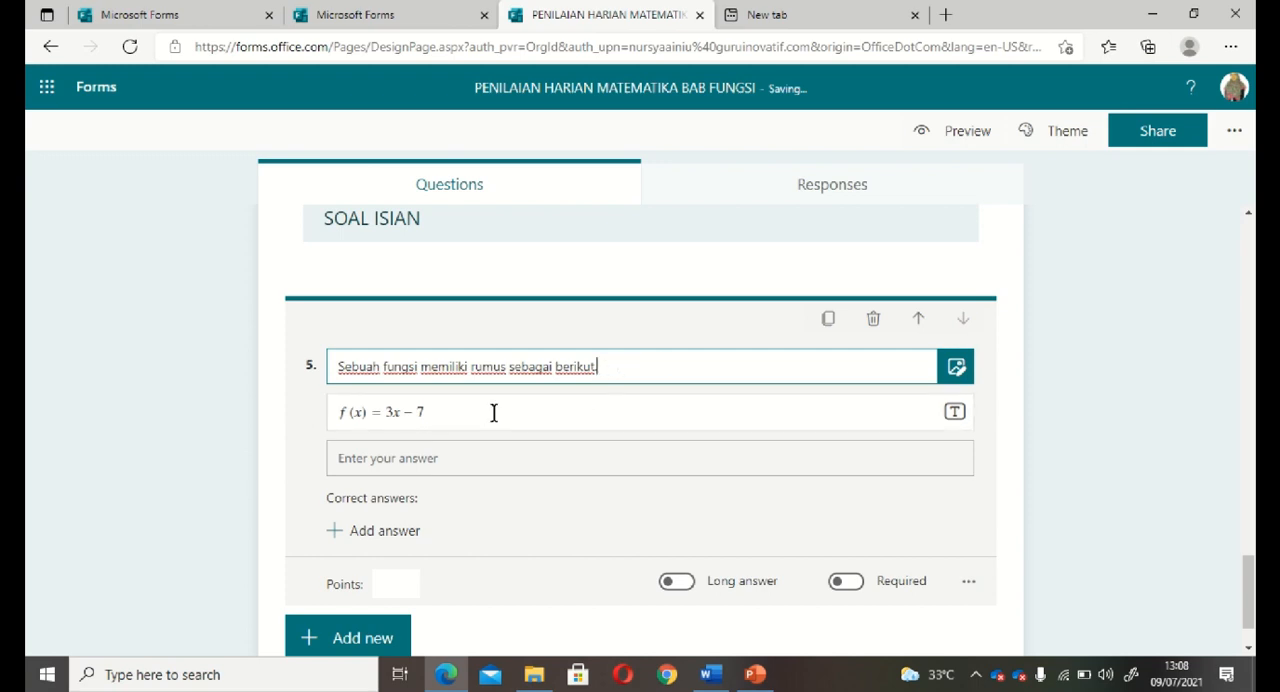
Extend the question 5 equation with ". Nilai dari f(-2) = ...." after 3x - 7.
left_click(463, 412)
type(".")
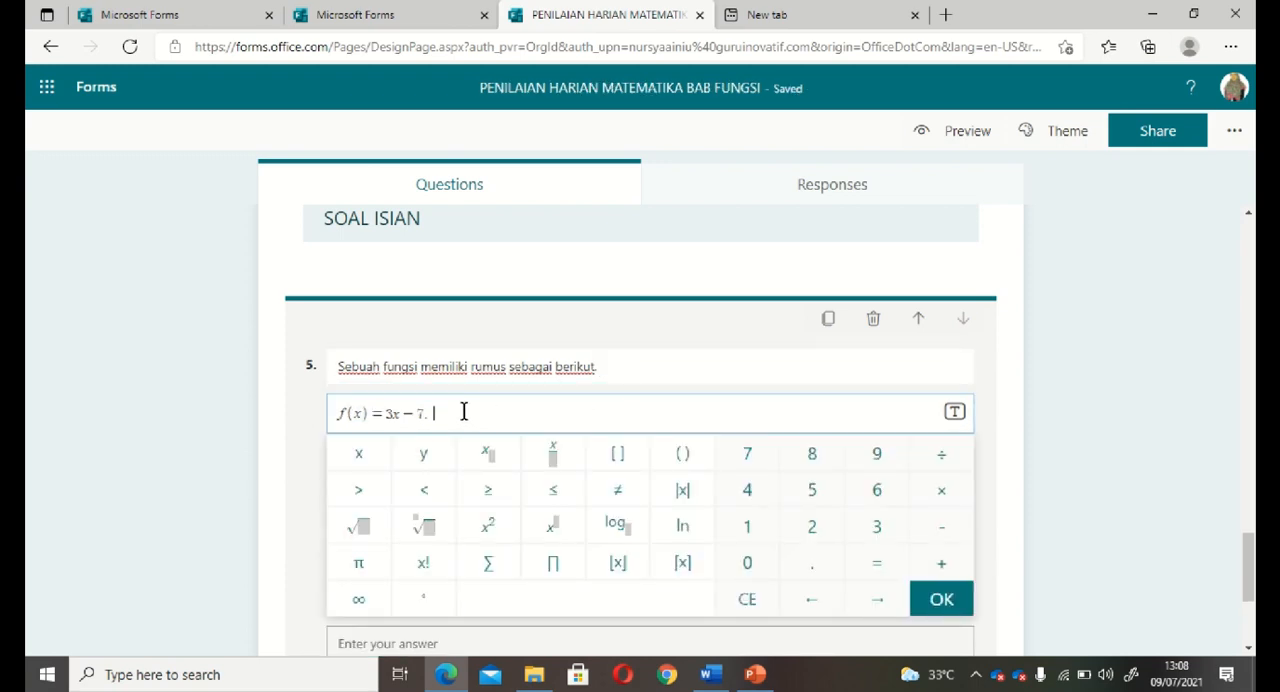
type(" Nilai")
type(" dari f(−2")
key("BackSpace")
type("-2")
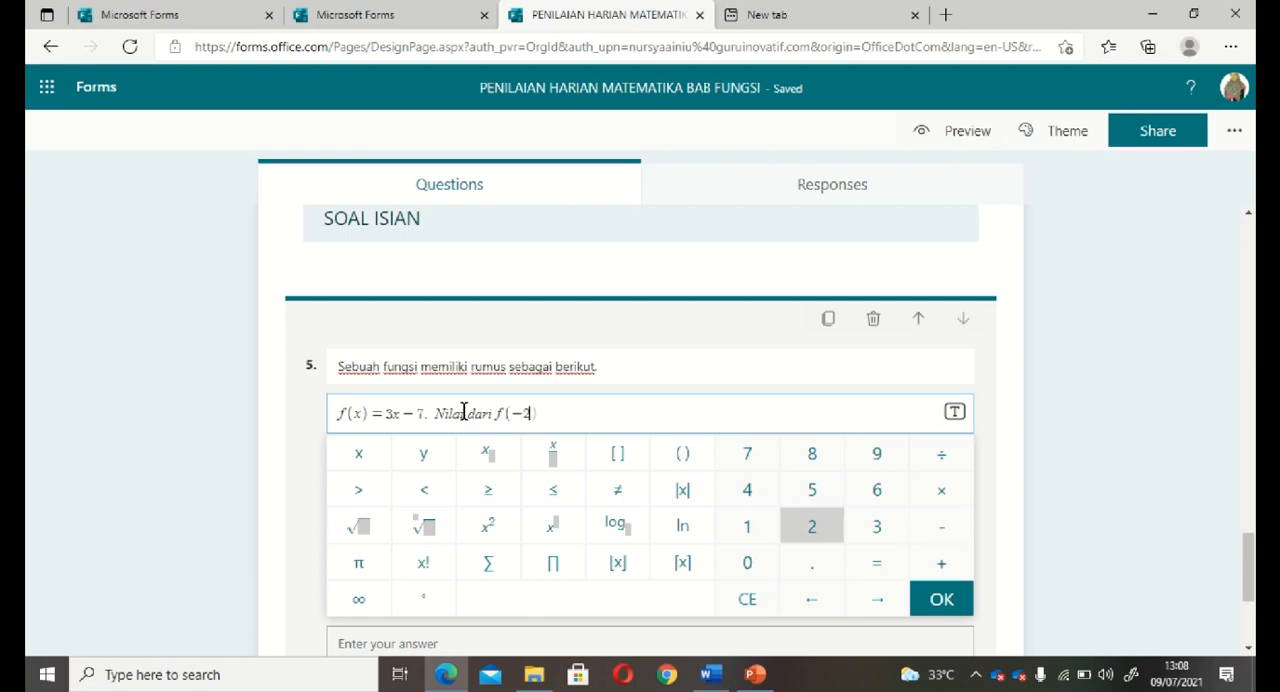
type(")=...")
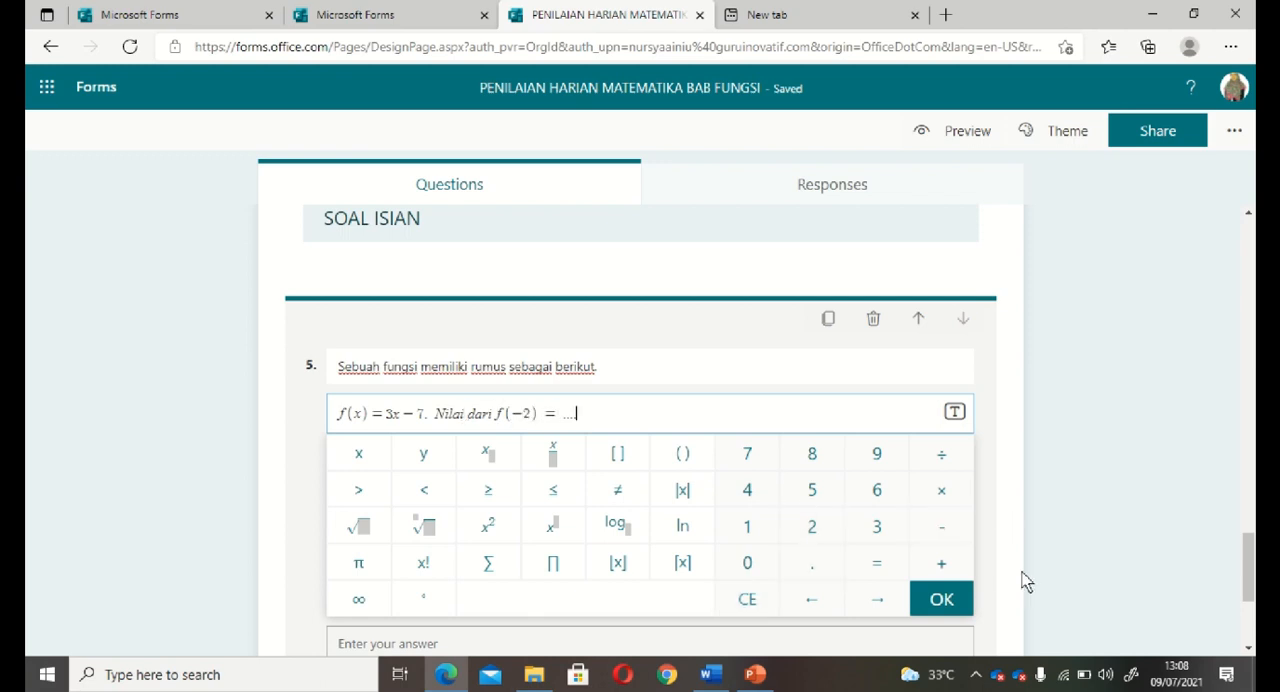
left_click(948, 600)
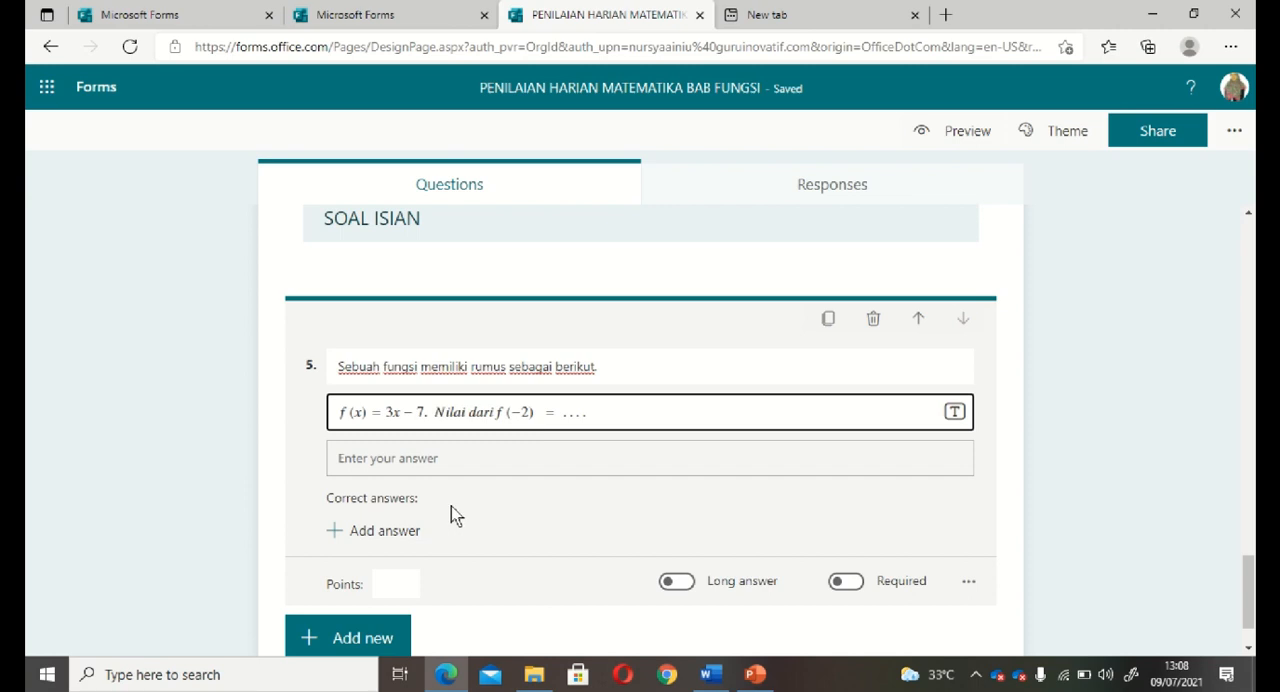
Add -13 as a correct answer to question 5.
left_click(415, 468)
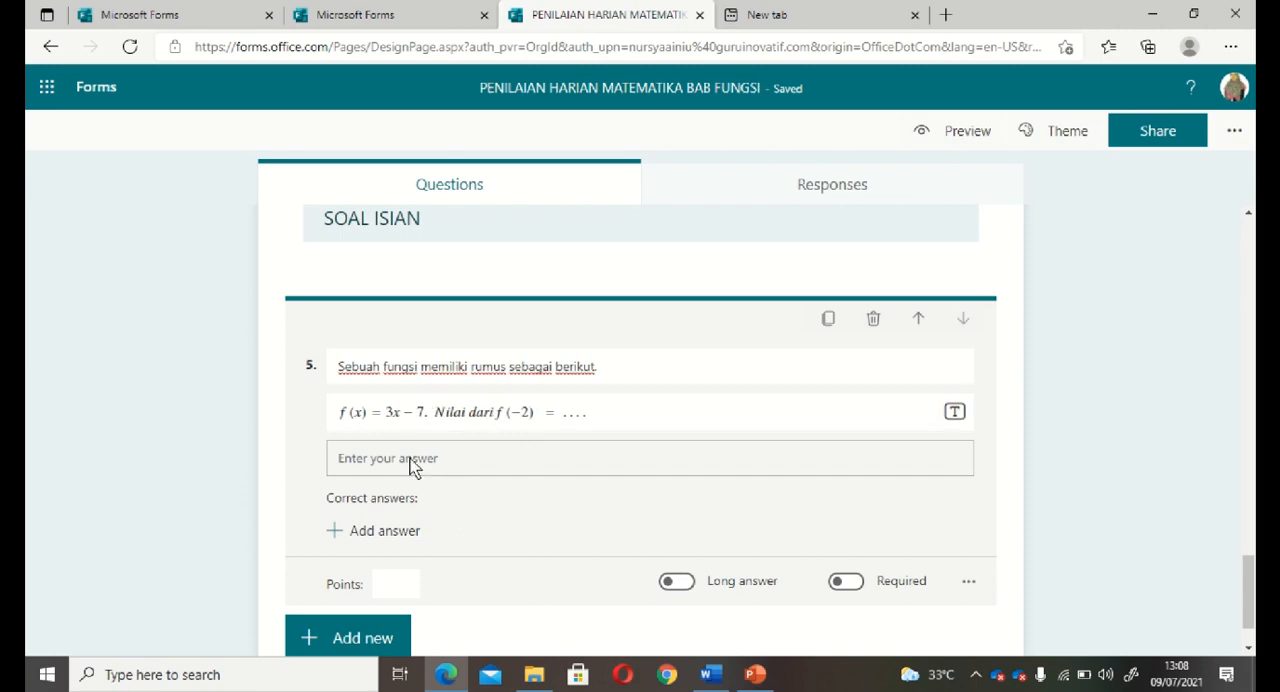
left_click(398, 531)
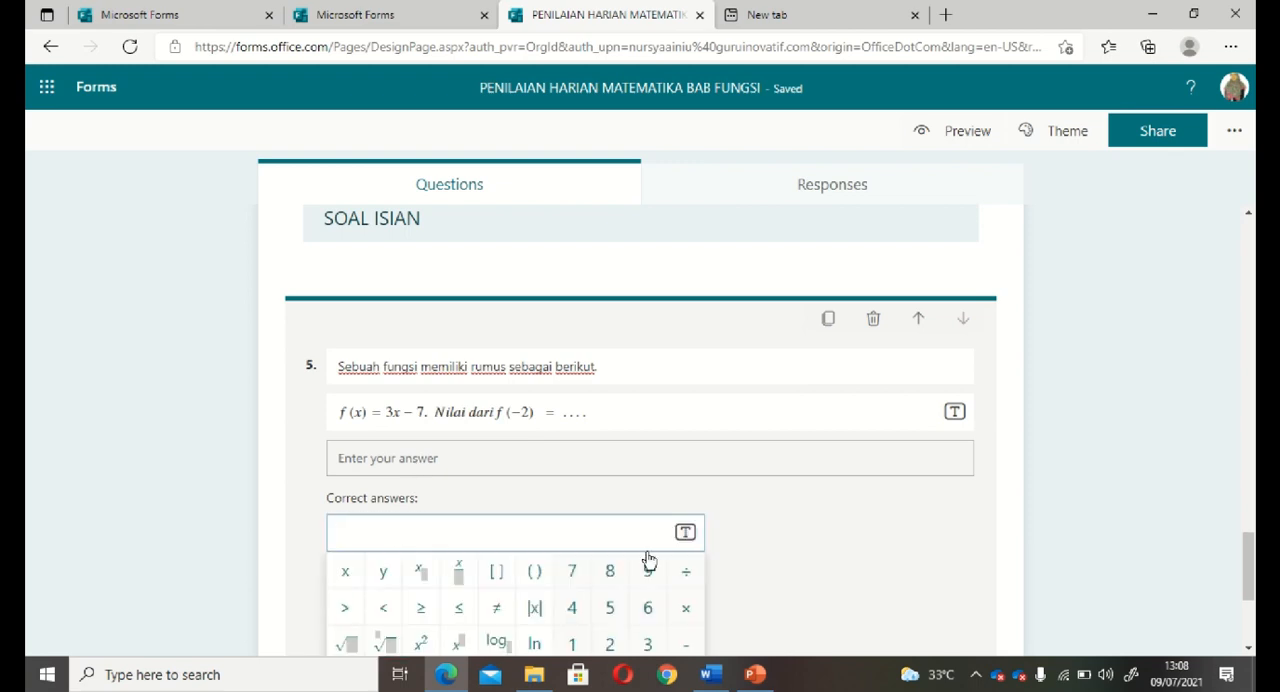
left_click(810, 557)
scroll(810, 557, "down", 1)
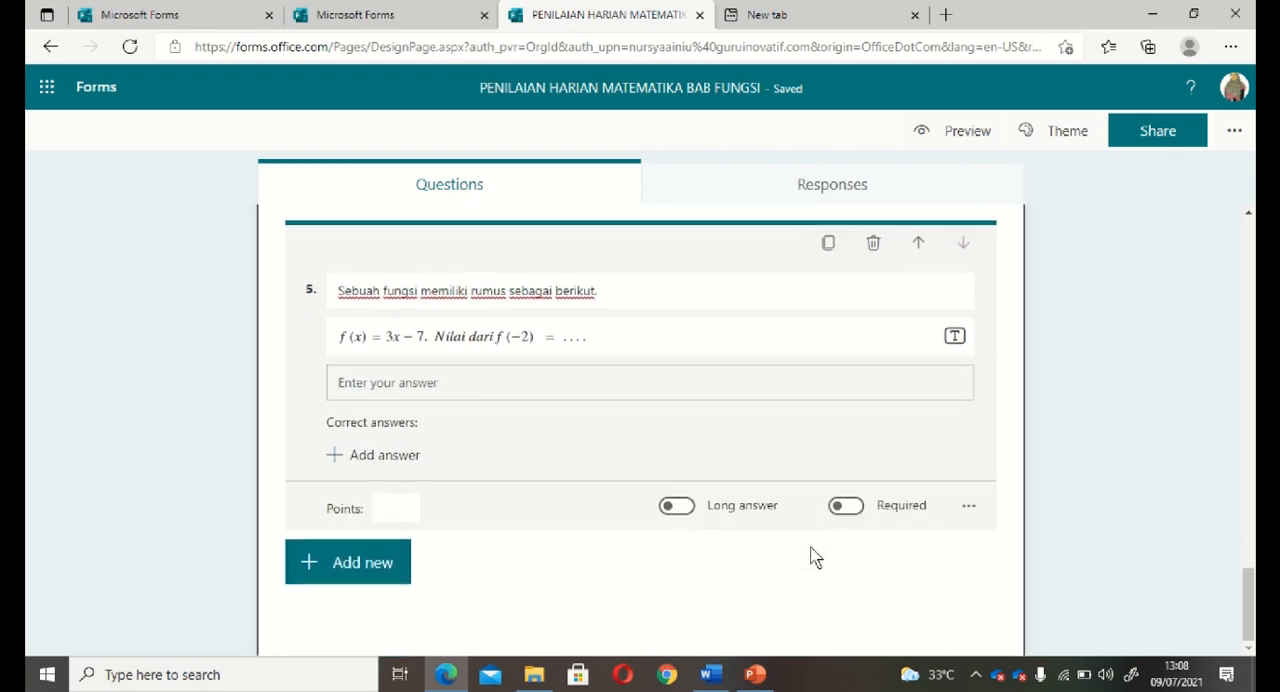
left_click(368, 460)
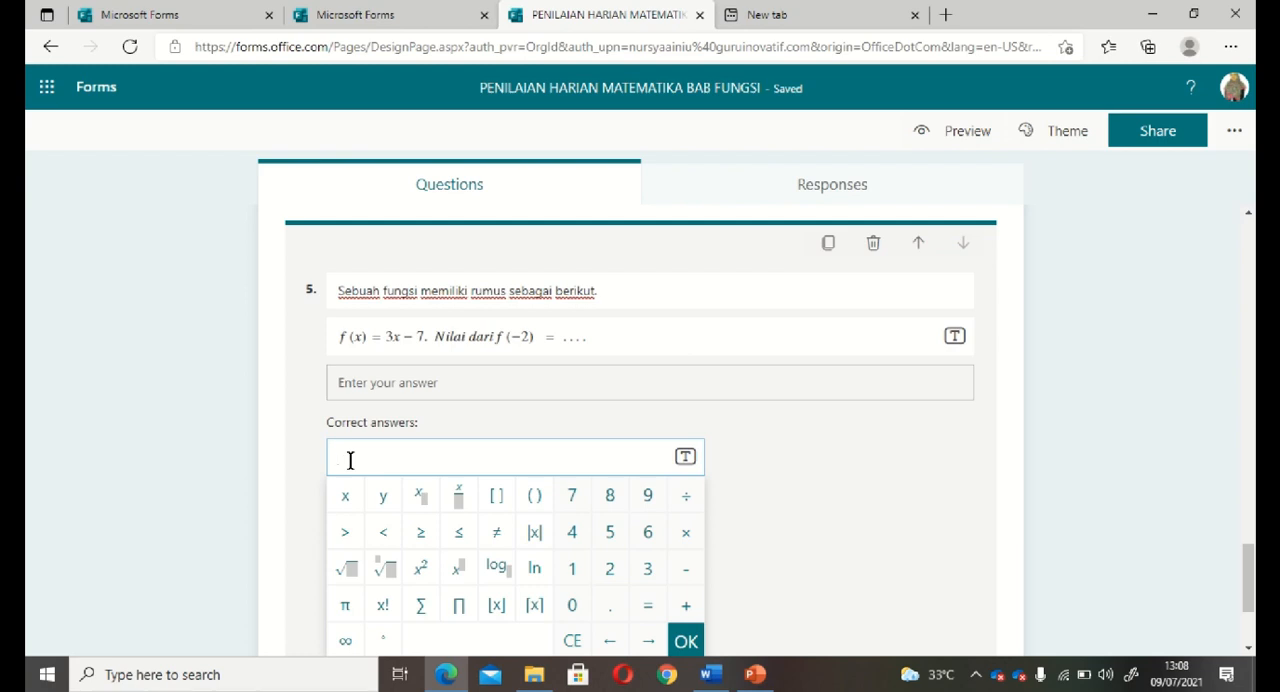
type("-")
type("13")
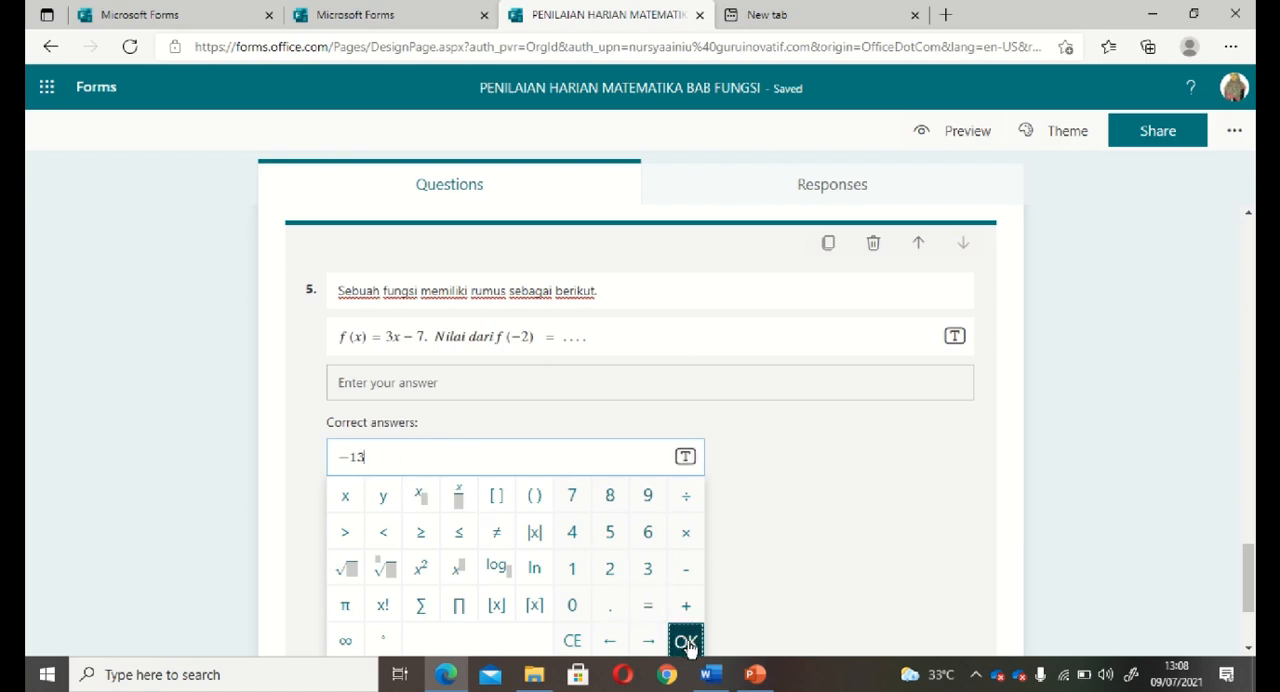
left_click(686, 641)
Add a second accepted answer to question 5, written with a space as "- 13".
left_click(465, 456)
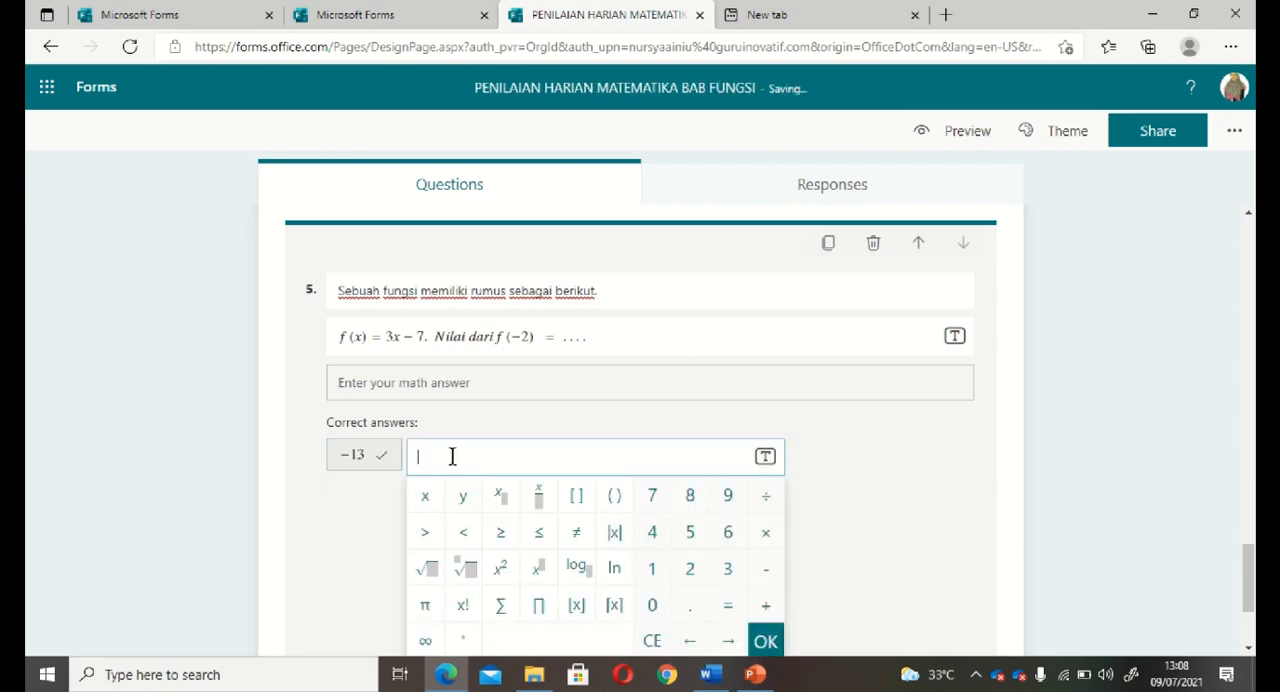
type("-13")
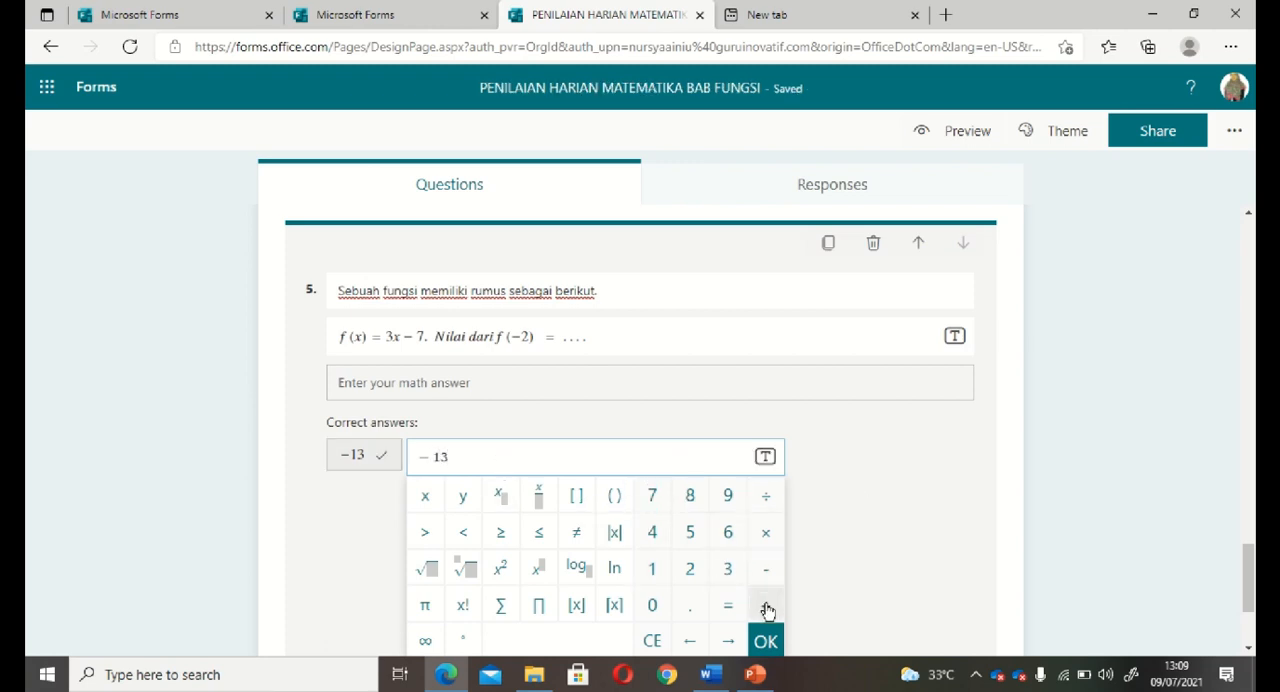
left_click(764, 641)
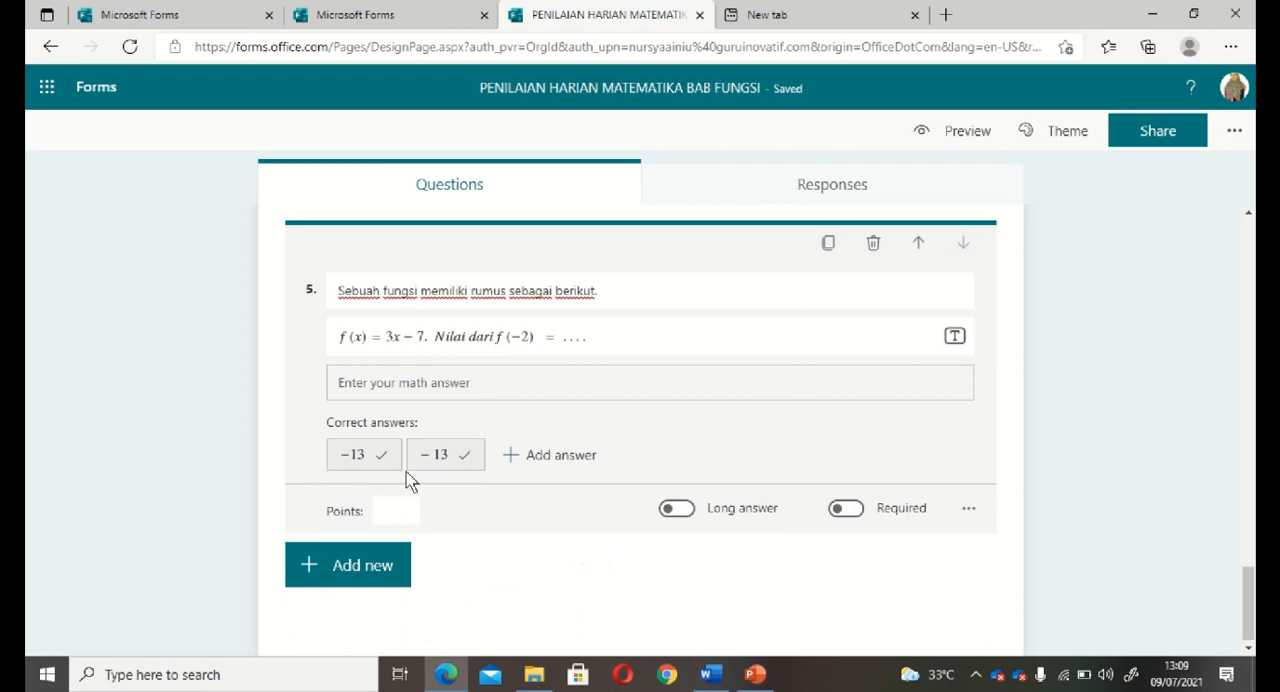
Add an answer restriction to question 5 and keep it set to Number.
left_click(968, 508)
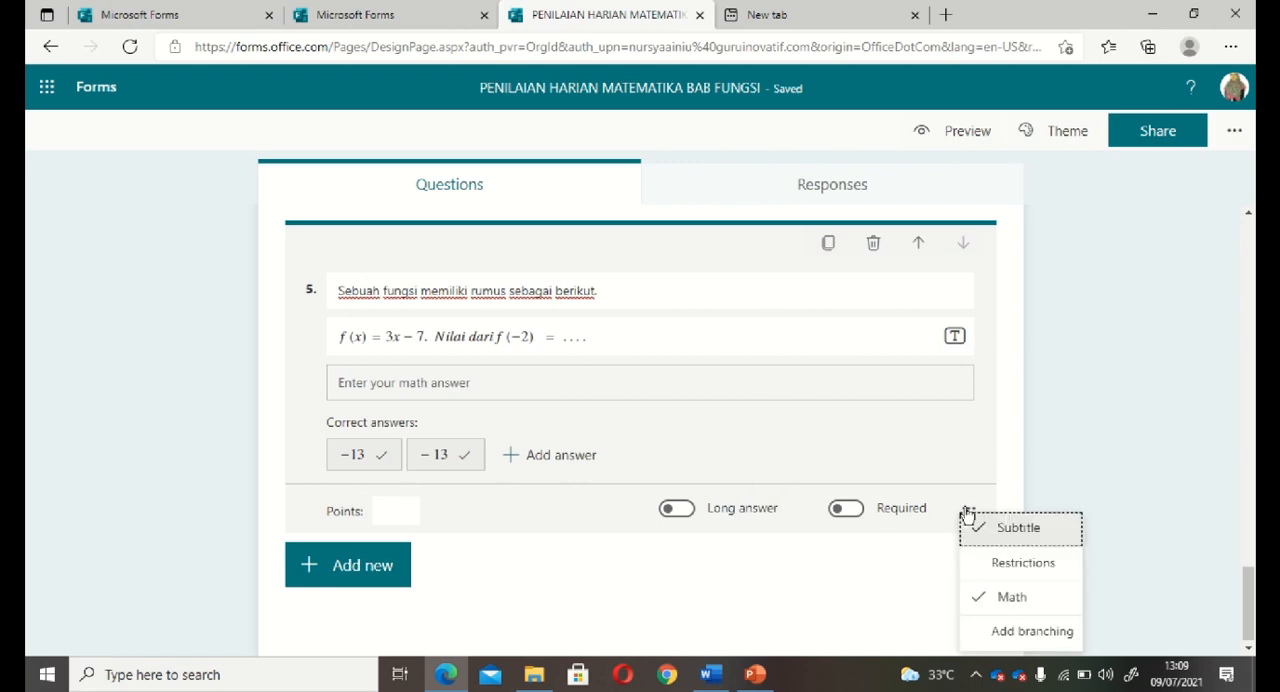
left_click(1049, 574)
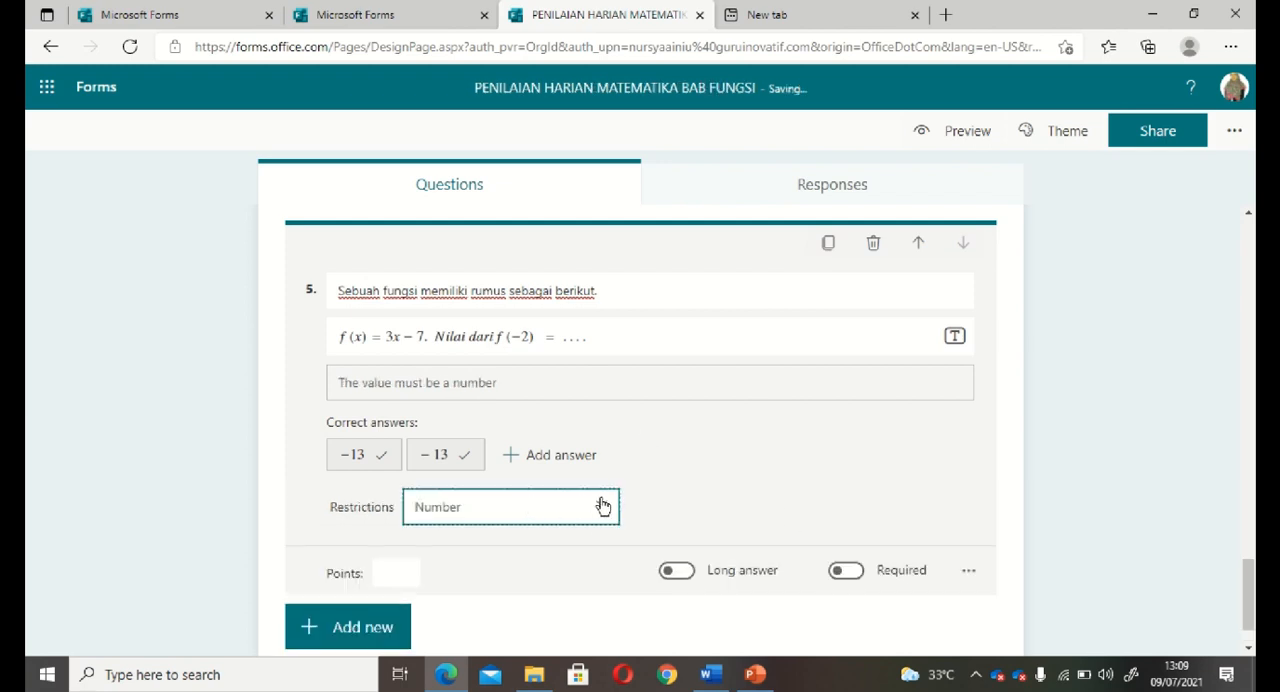
left_click(603, 505)
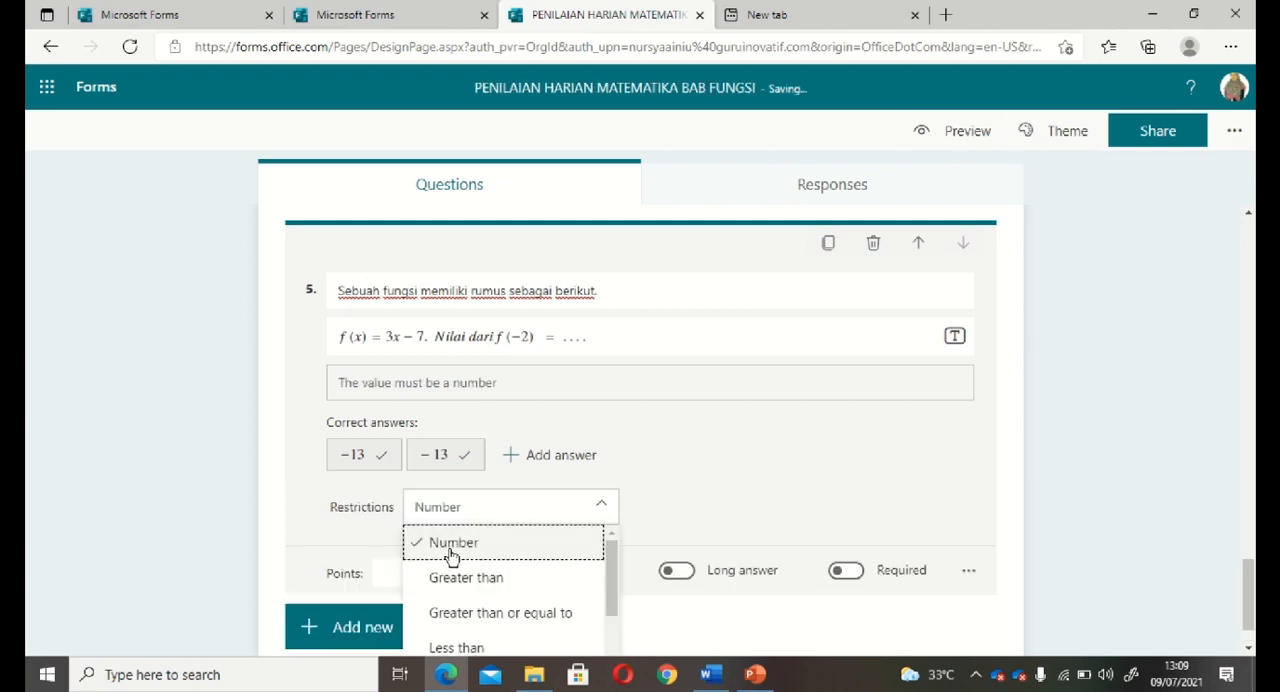
mouse_move(613, 578)
left_mouse_down()
mouse_move(620, 646)
mouse_move(618, 568)
left_mouse_up()
left_click(700, 436)
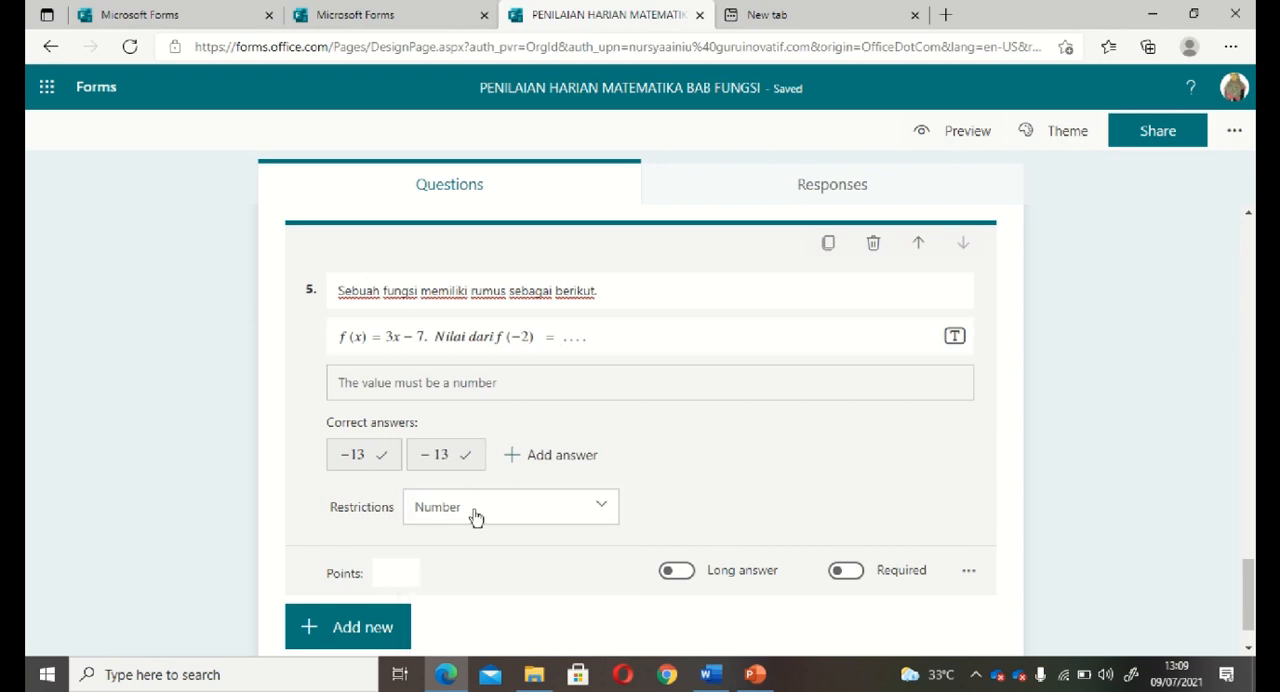
Give question 5 a score of 6 points and make it required.
left_click(397, 572)
type("5")
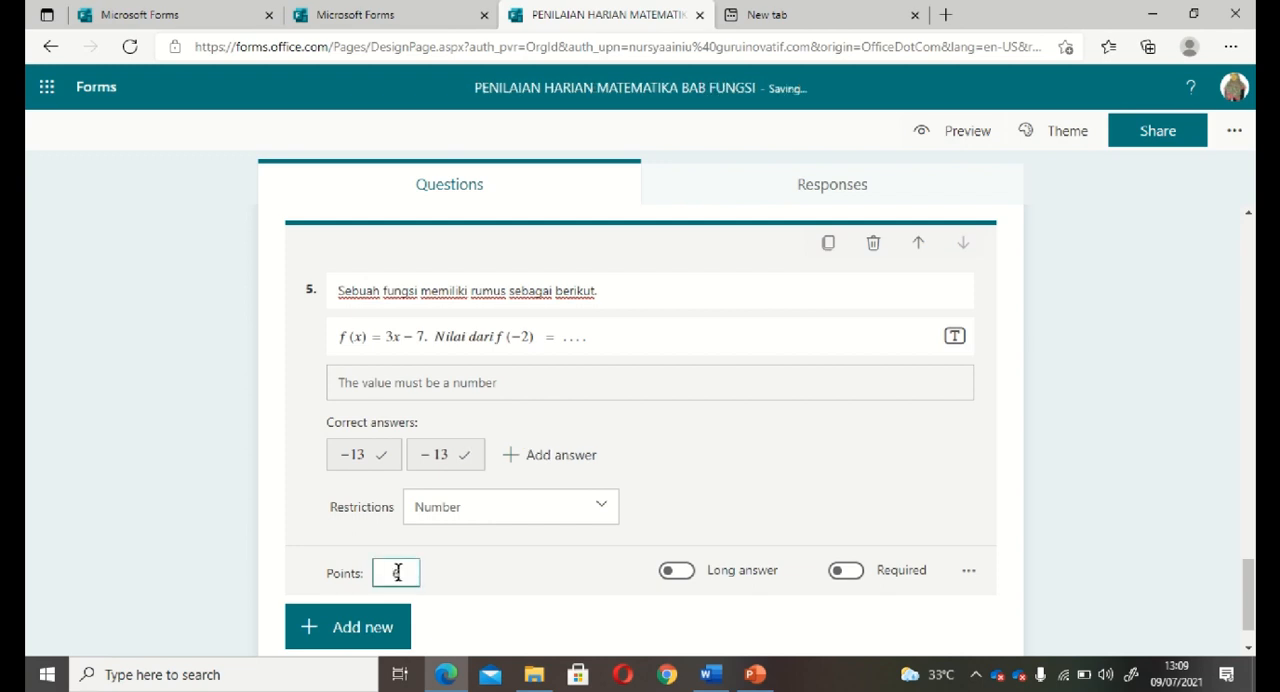
left_click(847, 572)
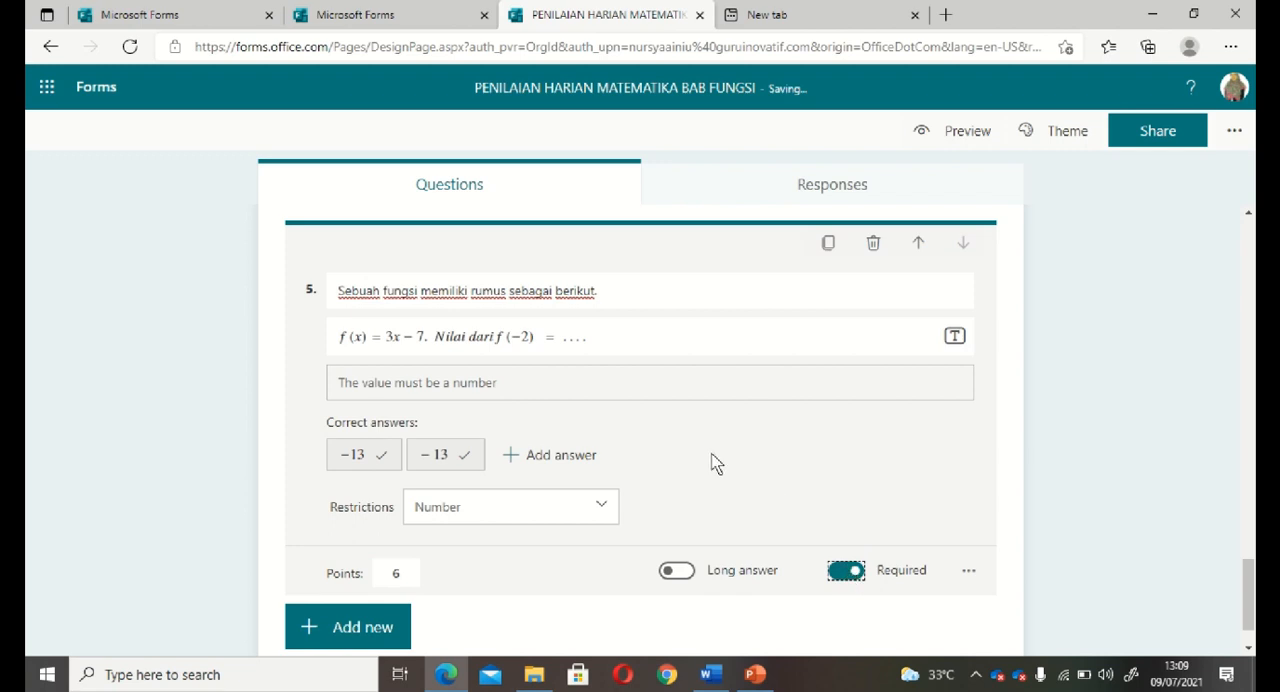